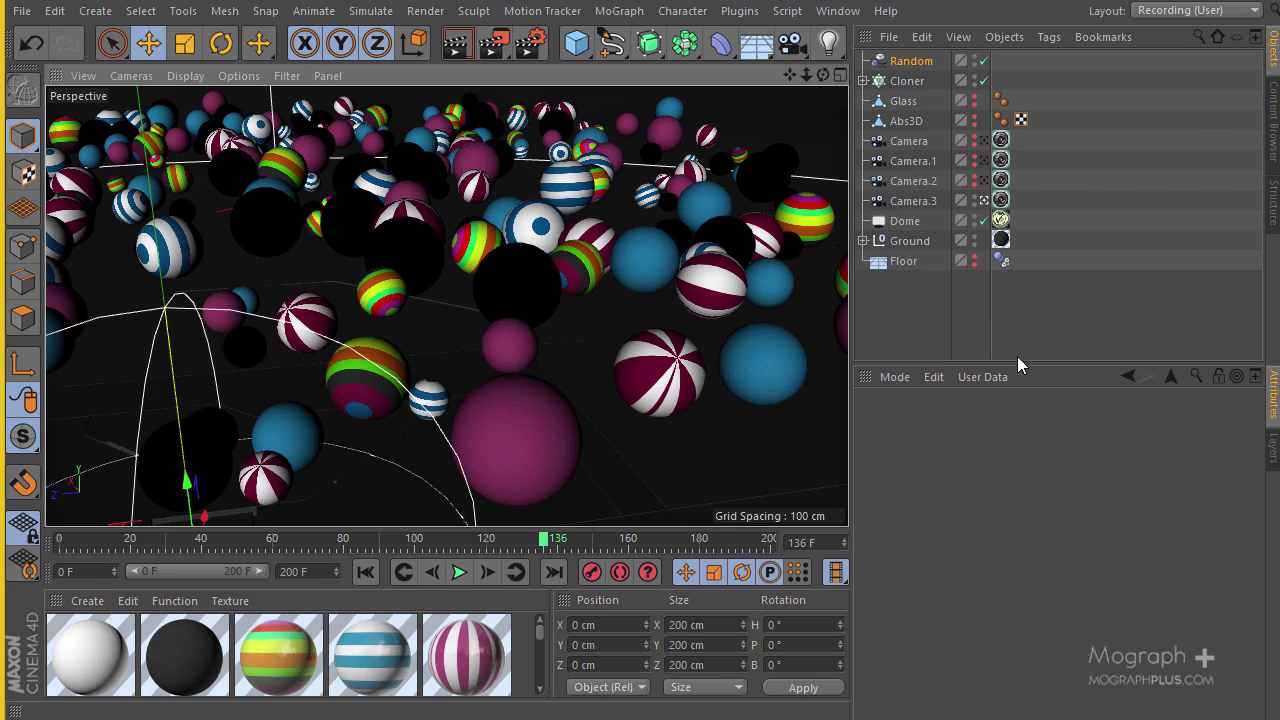
Step: Toggle Linear Workflow on and back off in the project settings
drag(1025, 366, 1014, 323)
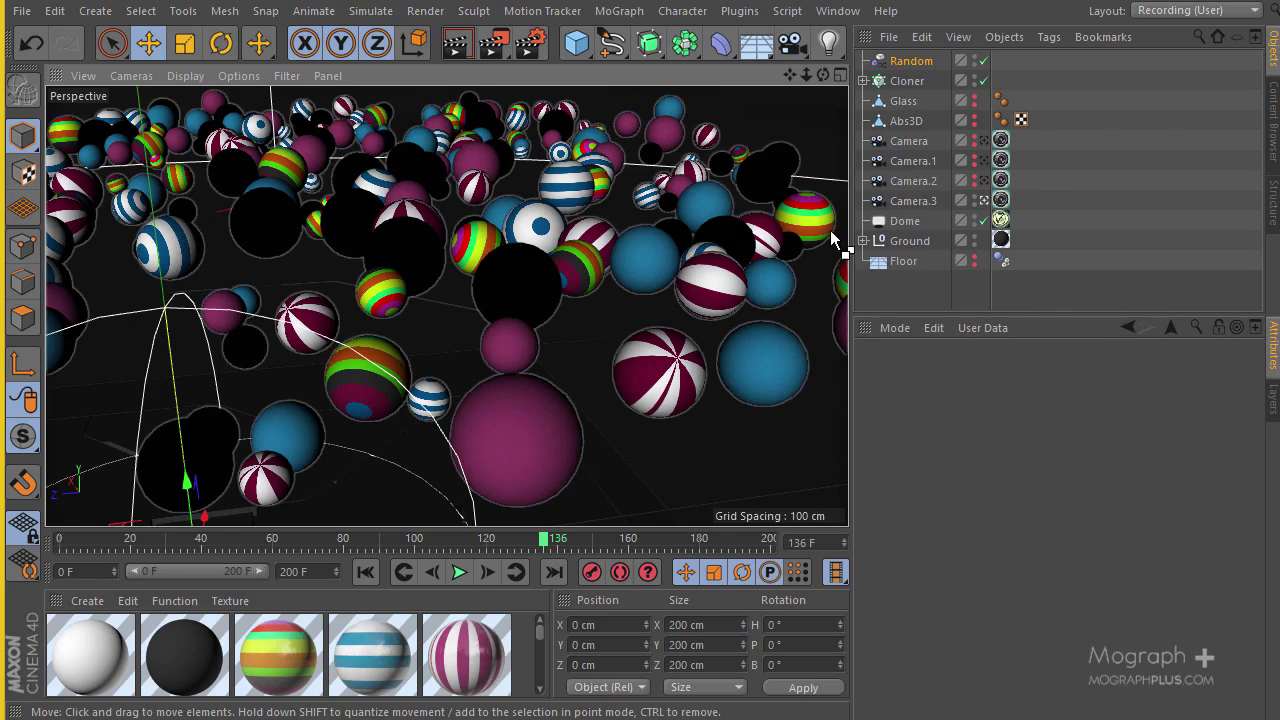
key(ctrl+d)
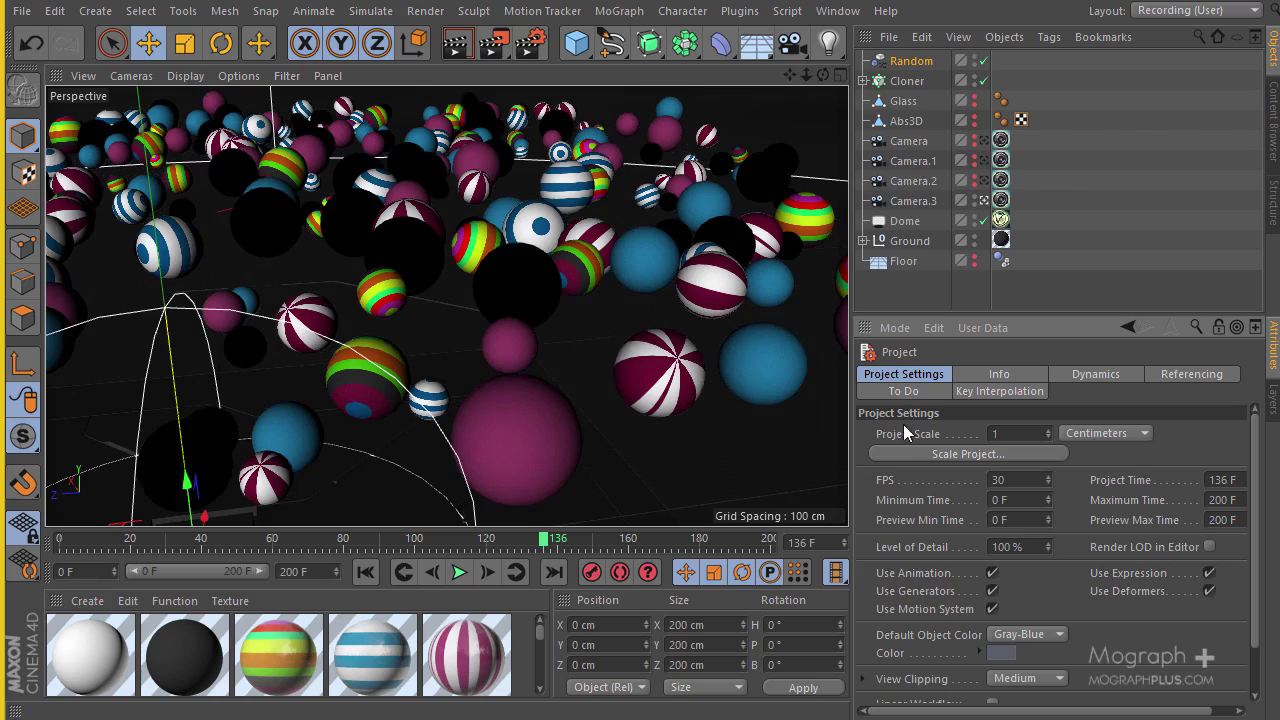
scroll(1050, 610, down, 2)
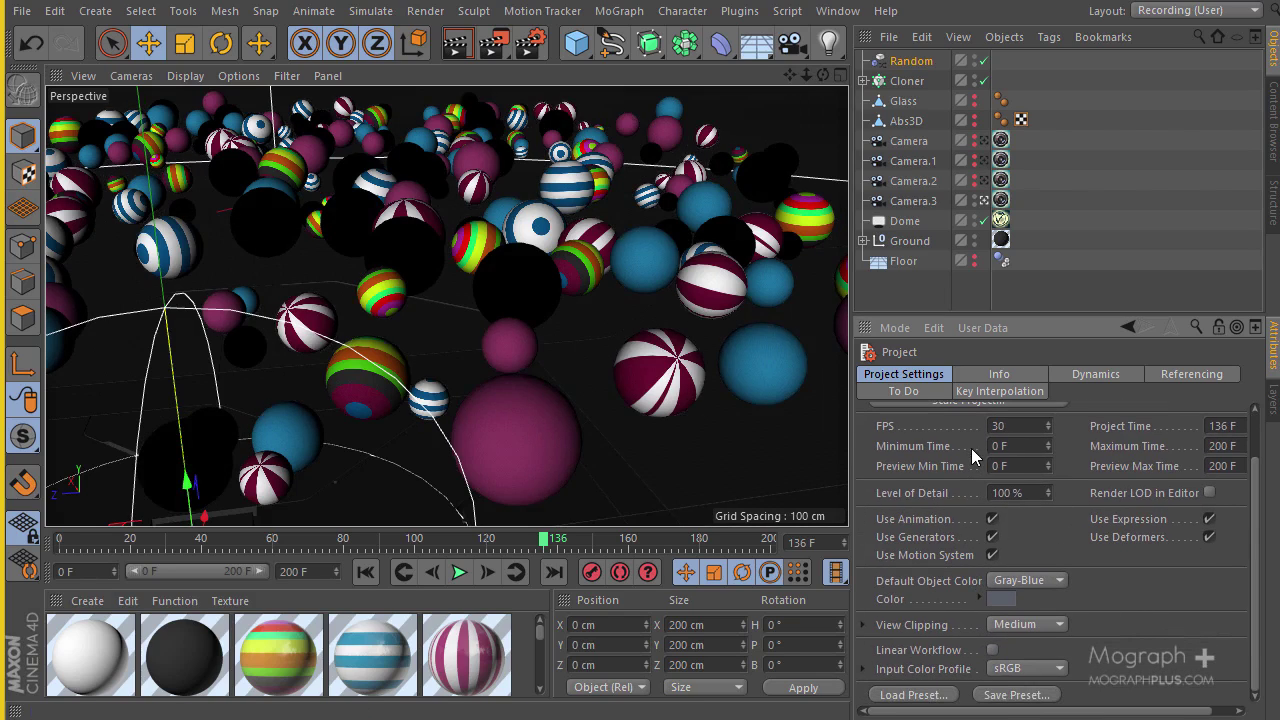
click(992, 652)
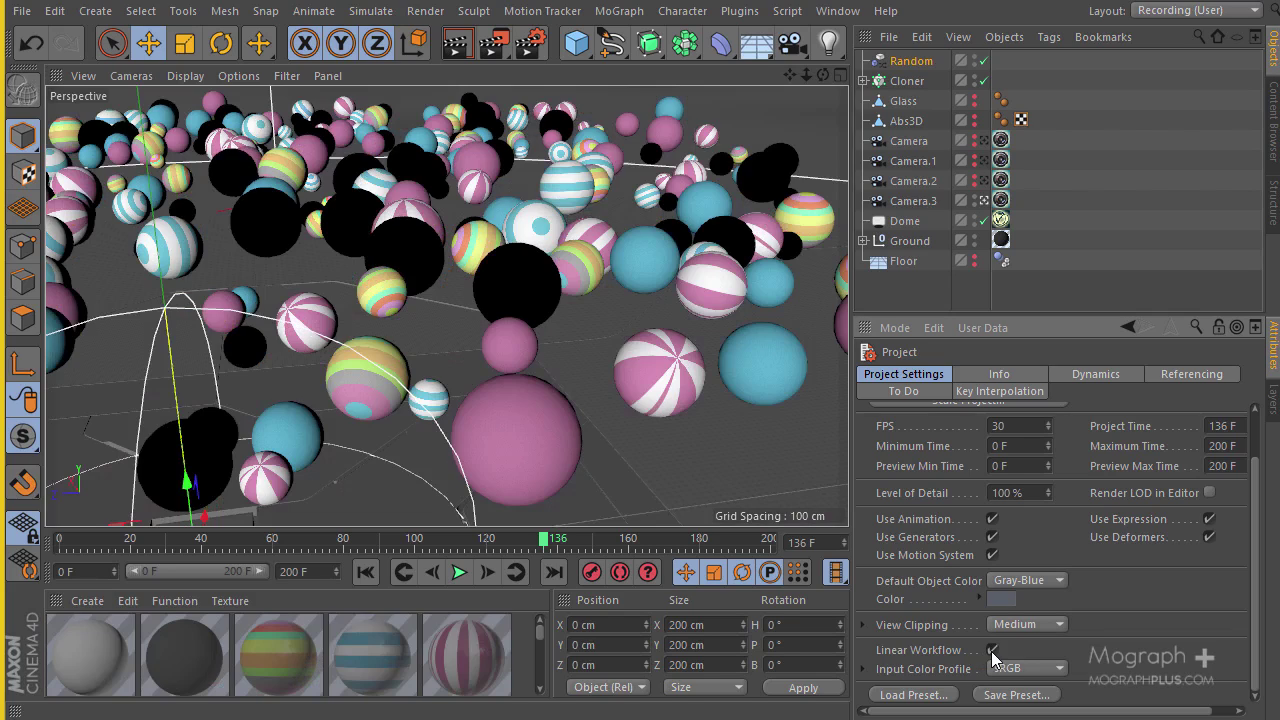
click(992, 651)
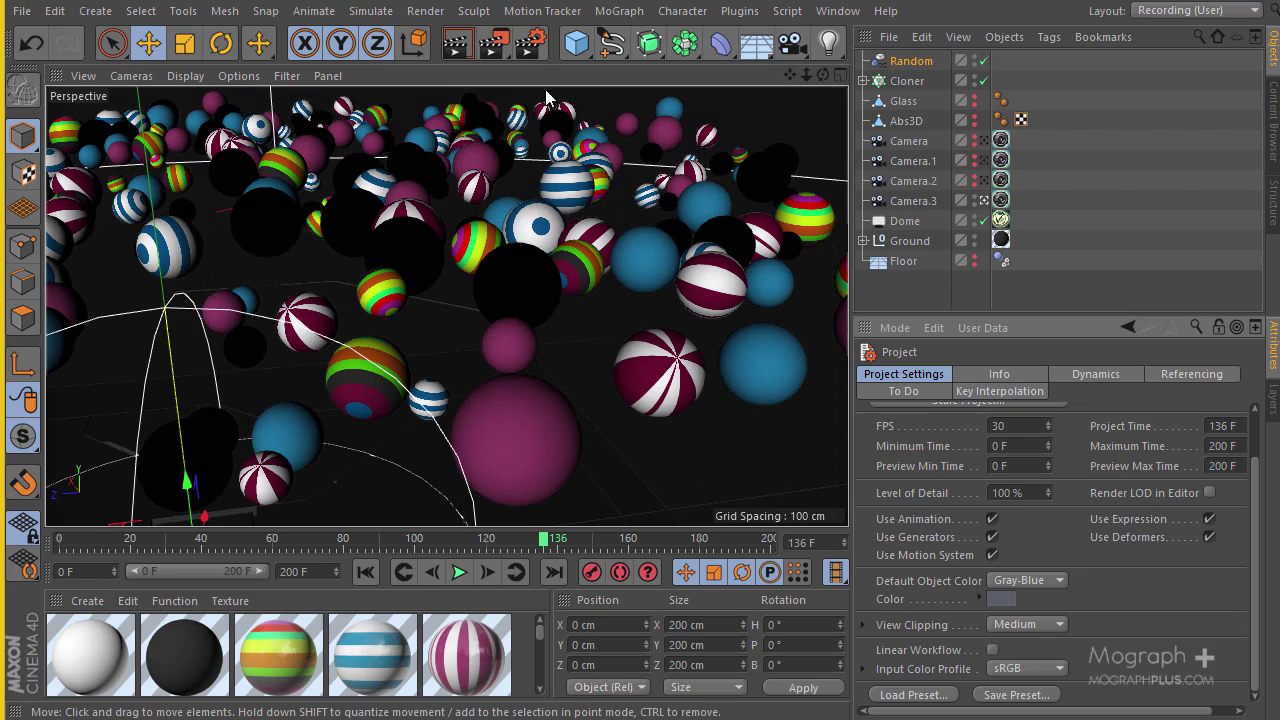
Step: Enable Multi-Pass in the render settings and add a Post Effects pass to it
click(528, 45)
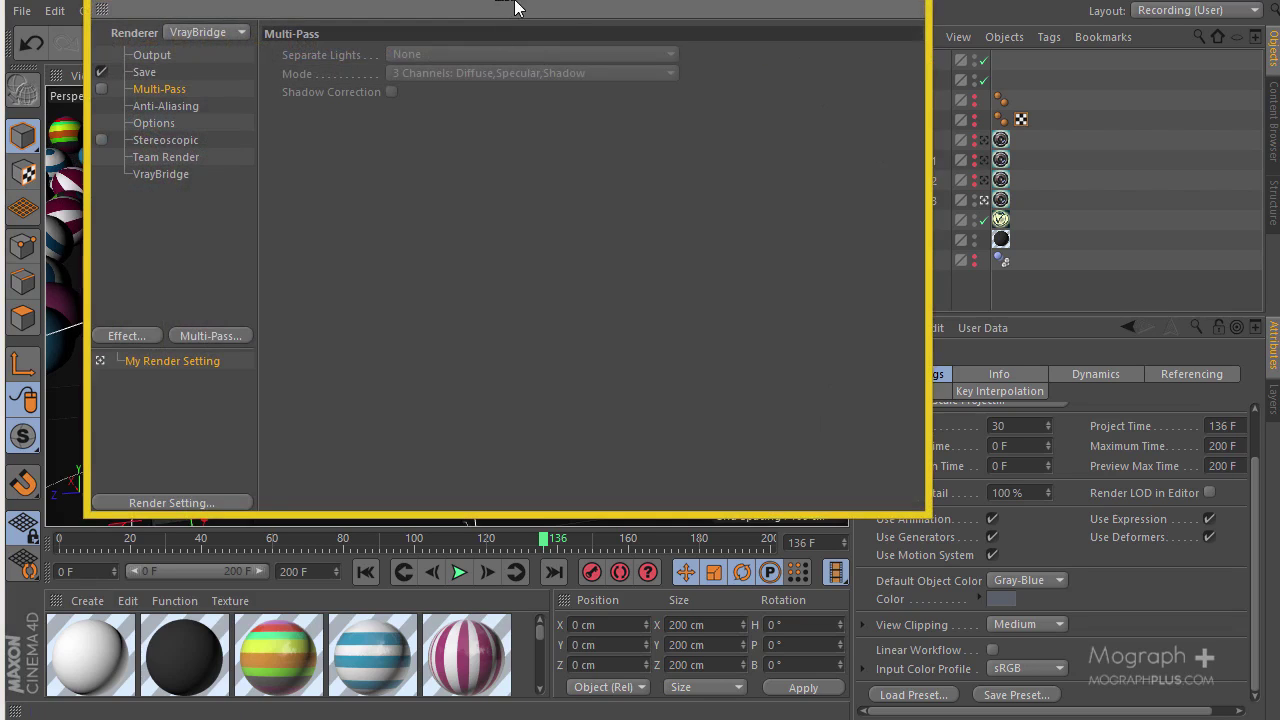
drag(514, 3, 687, 90)
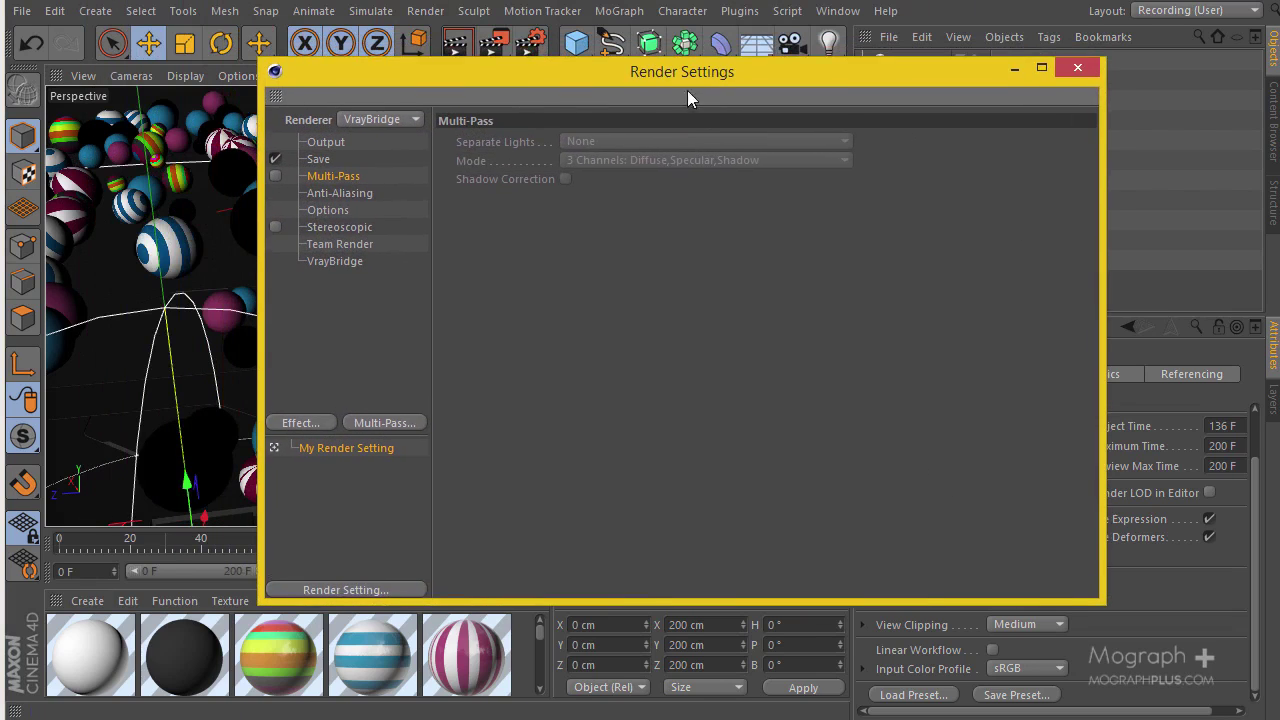
click(276, 177)
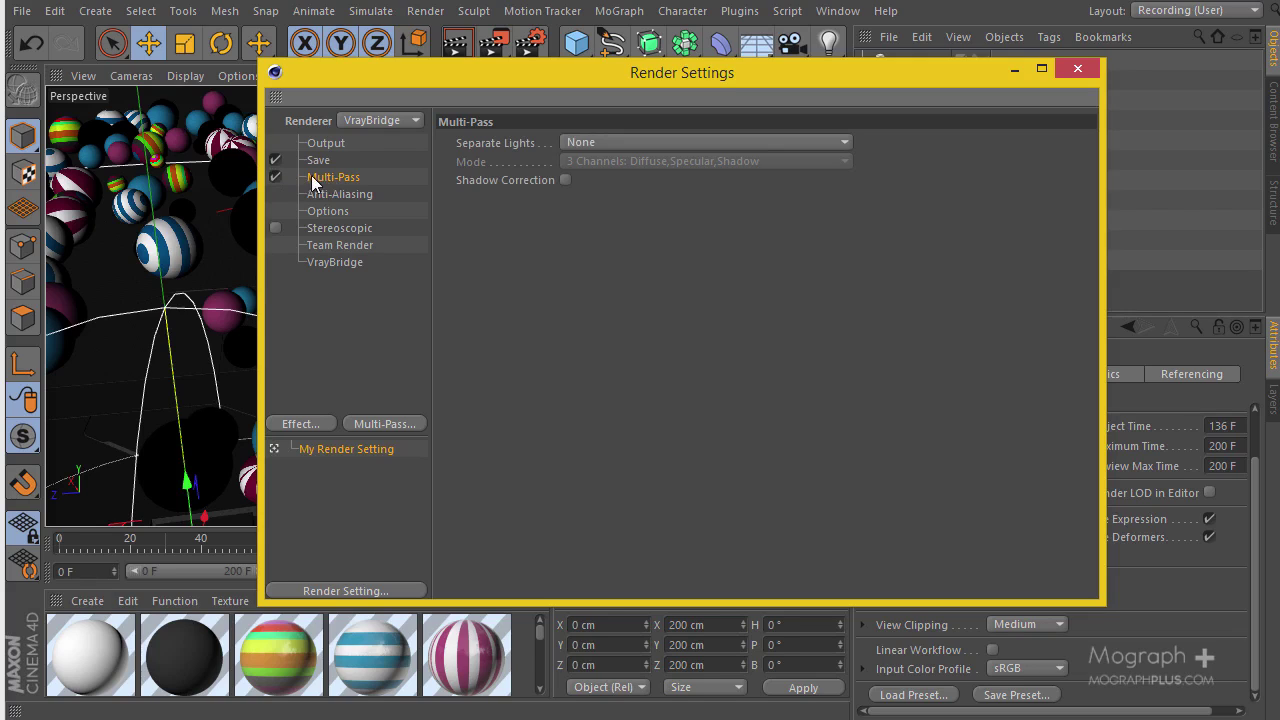
right_click(326, 175)
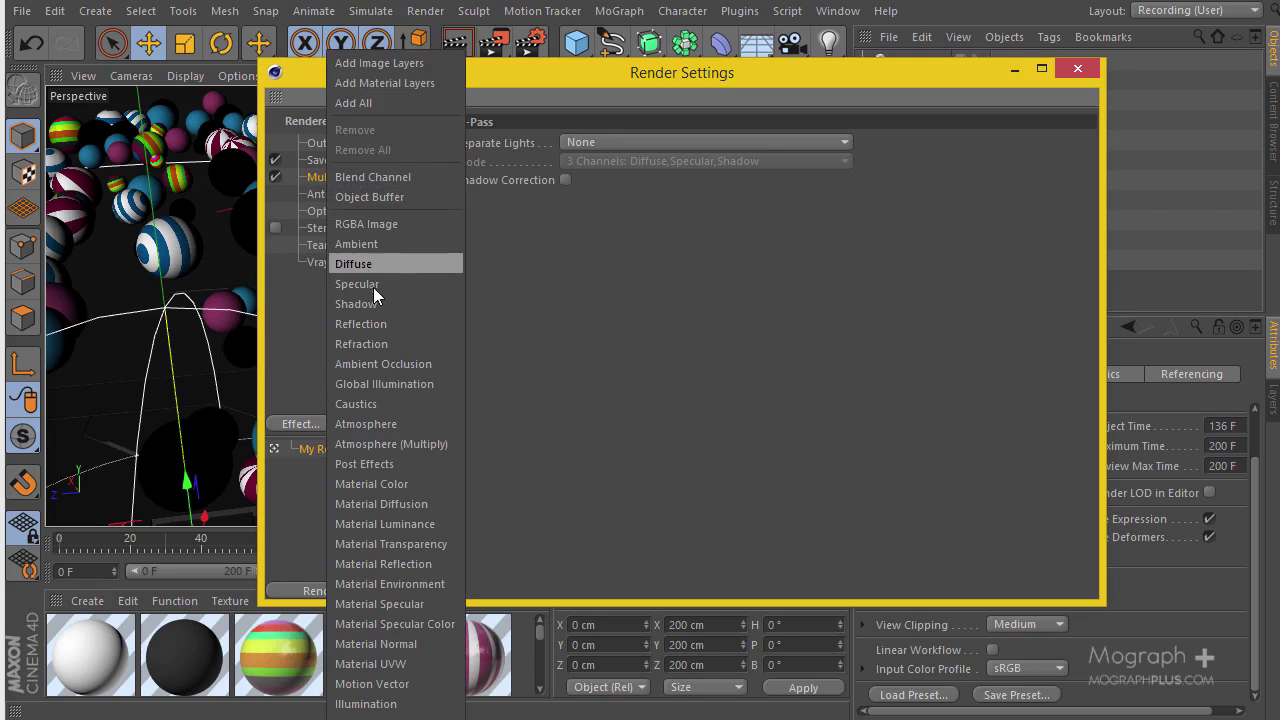
click(383, 462)
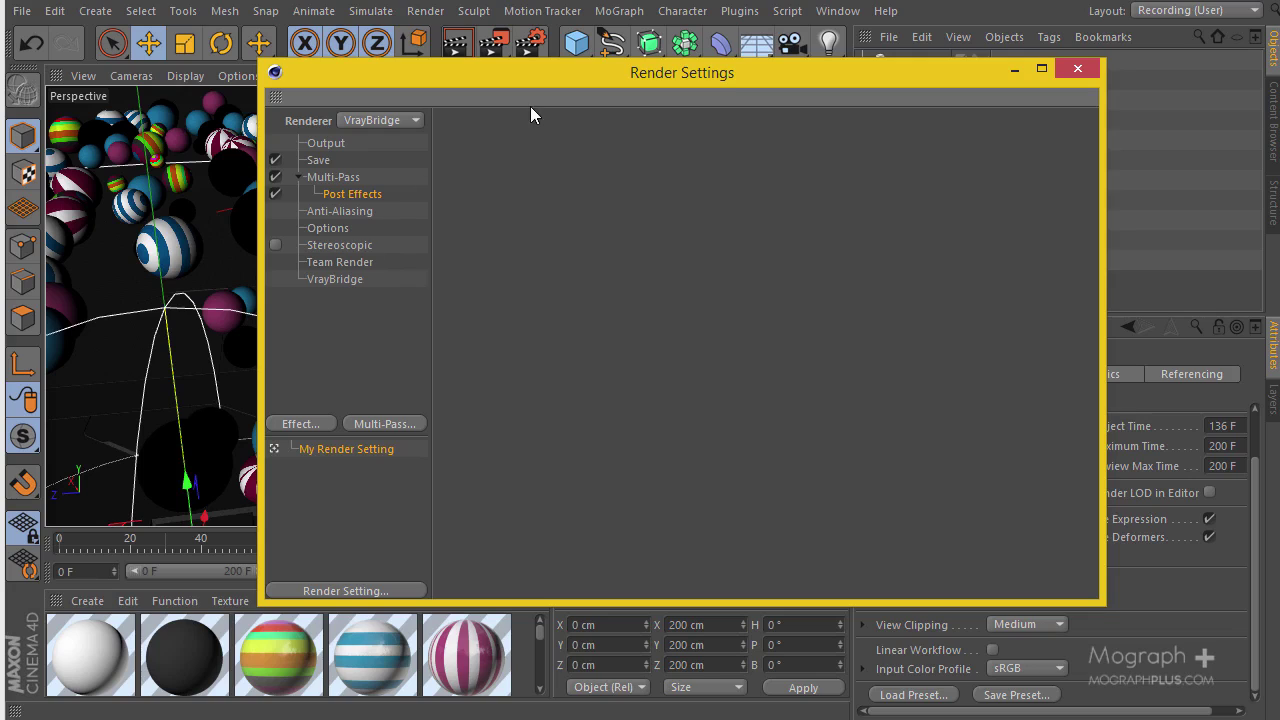
click(318, 178)
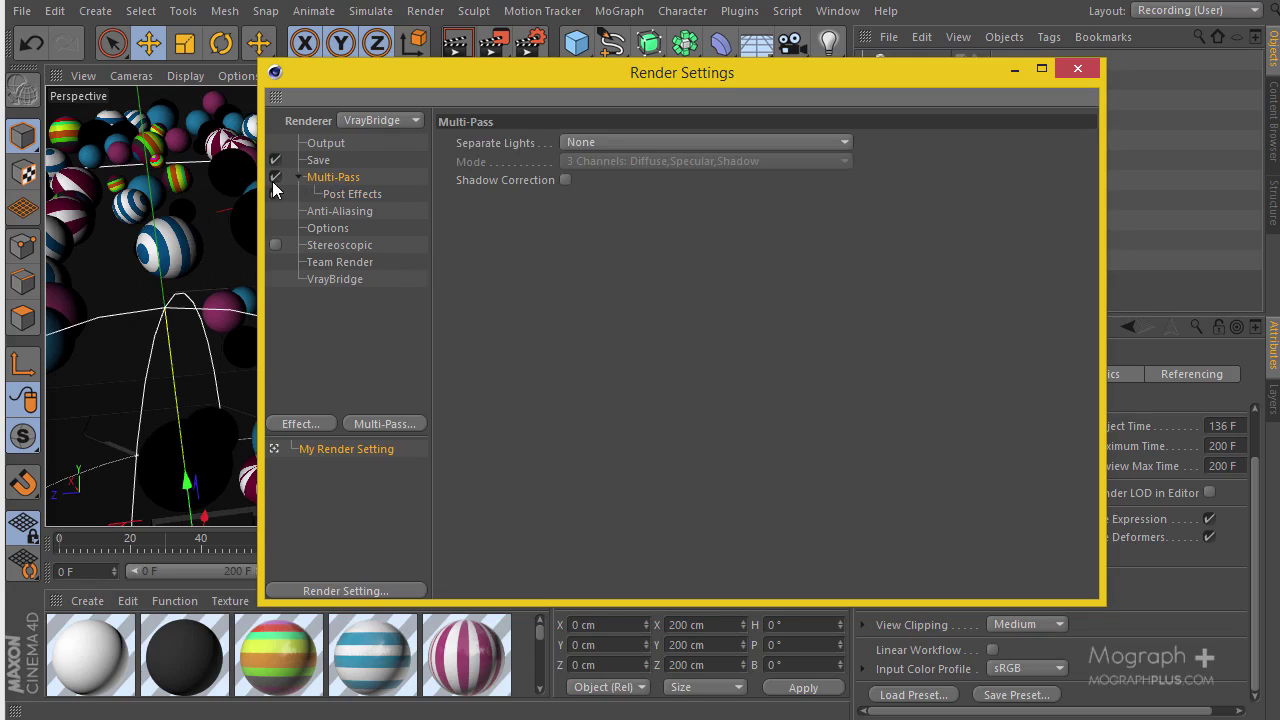
right_click(354, 176)
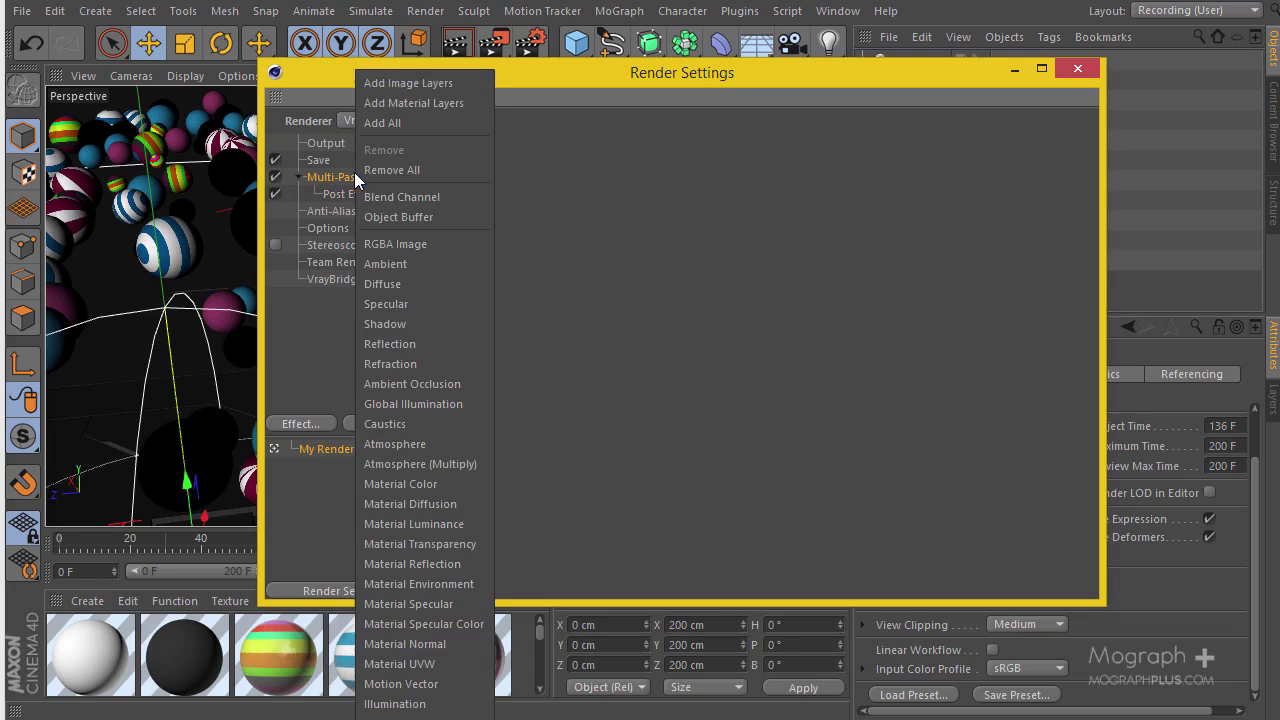
click(293, 309)
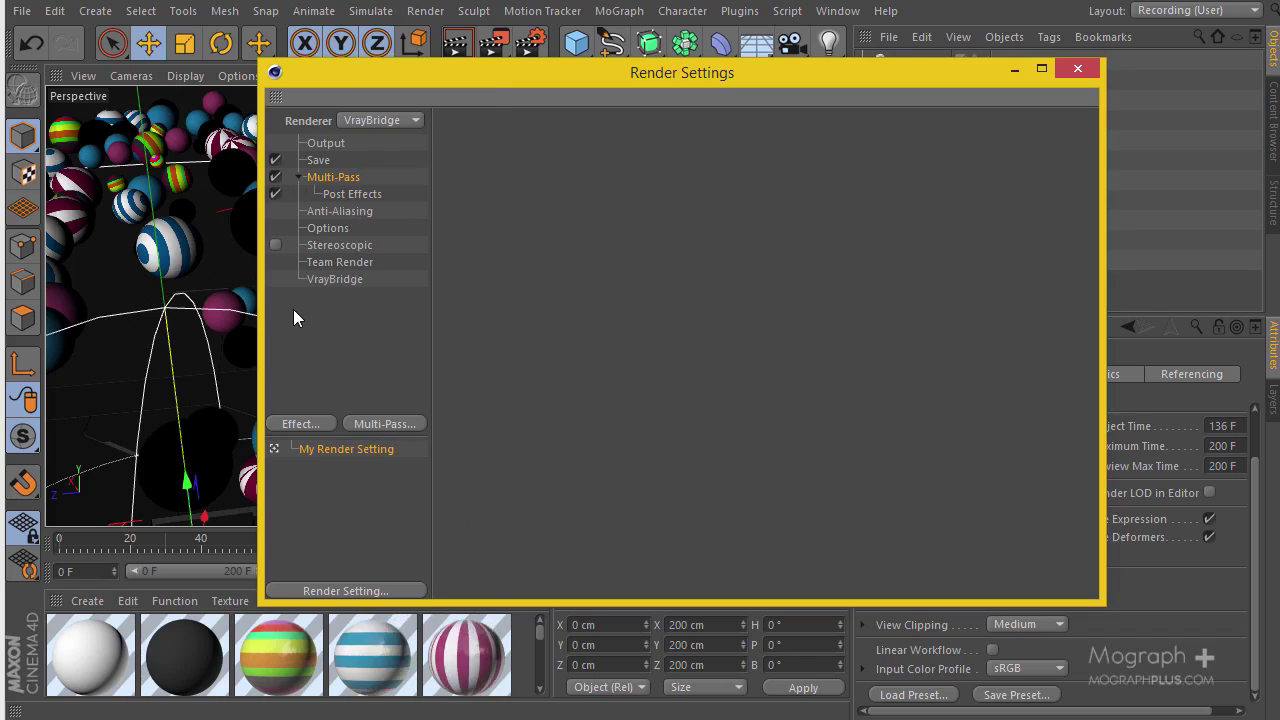
click(397, 429)
click(384, 313)
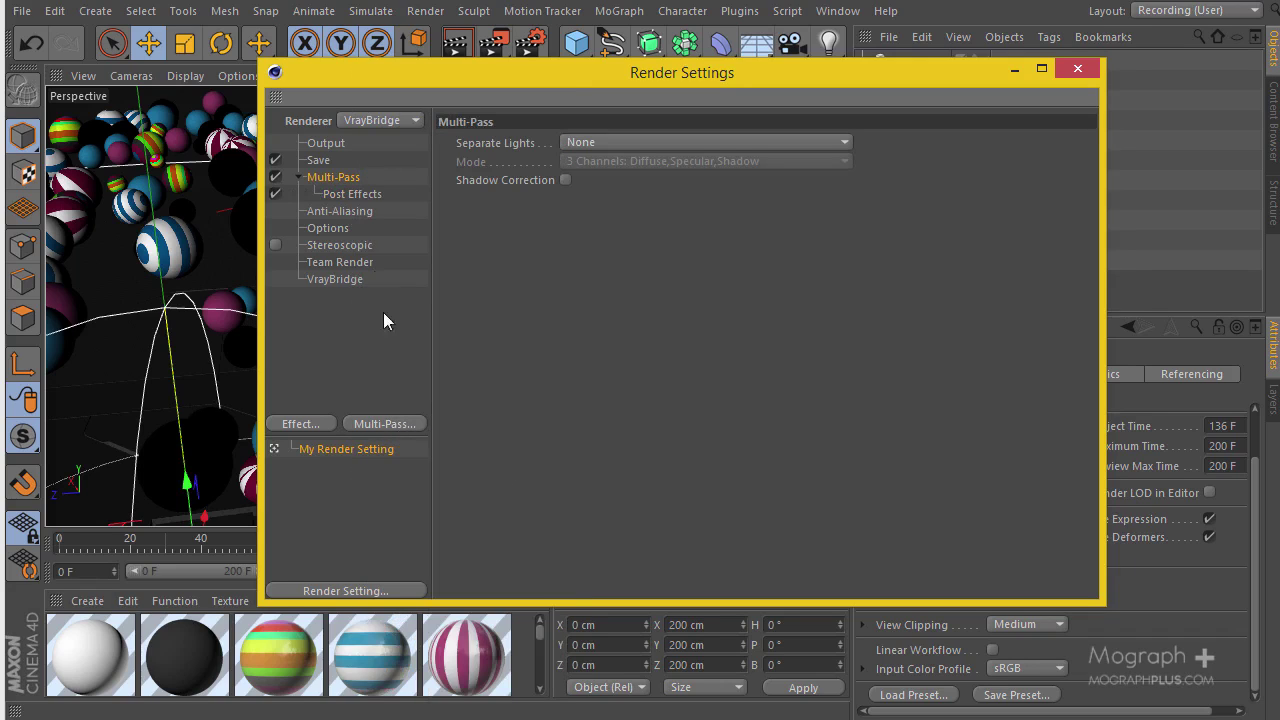
Step: Close the render settings and open the V-Ray Multipass Manager from the VrayBridge plugin
click(1078, 68)
click(740, 11)
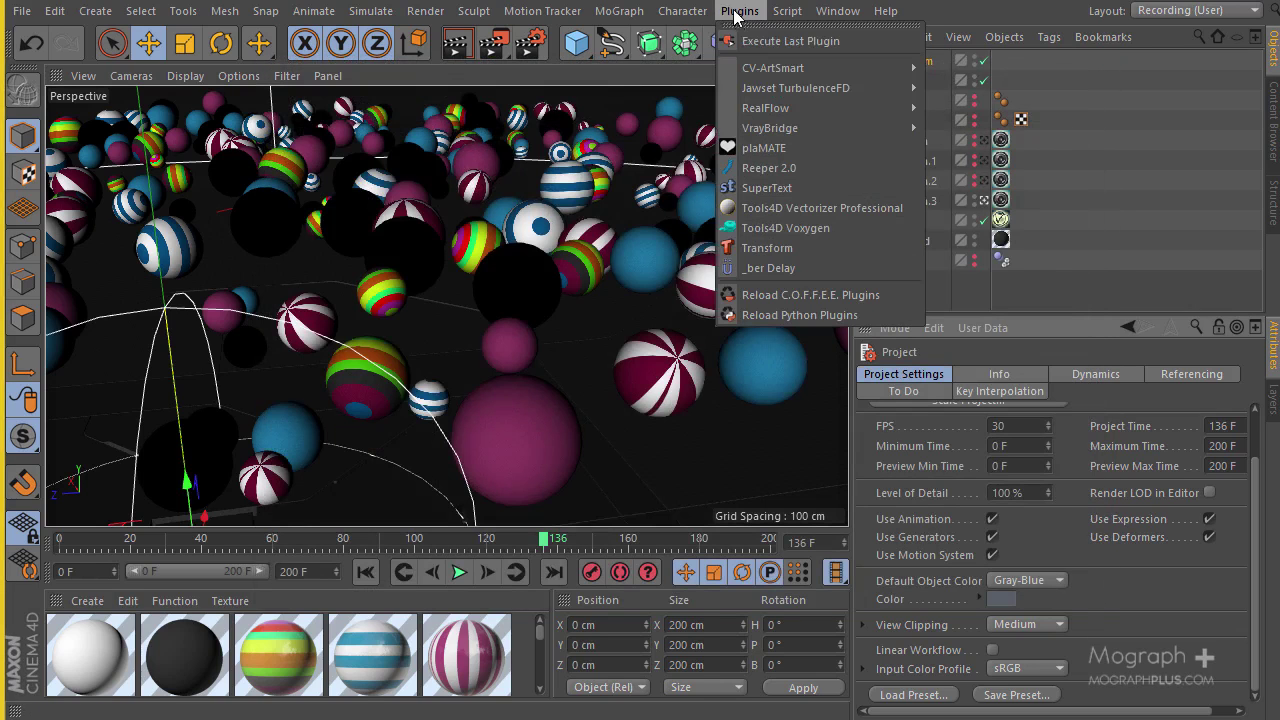
mouse_move(813, 120)
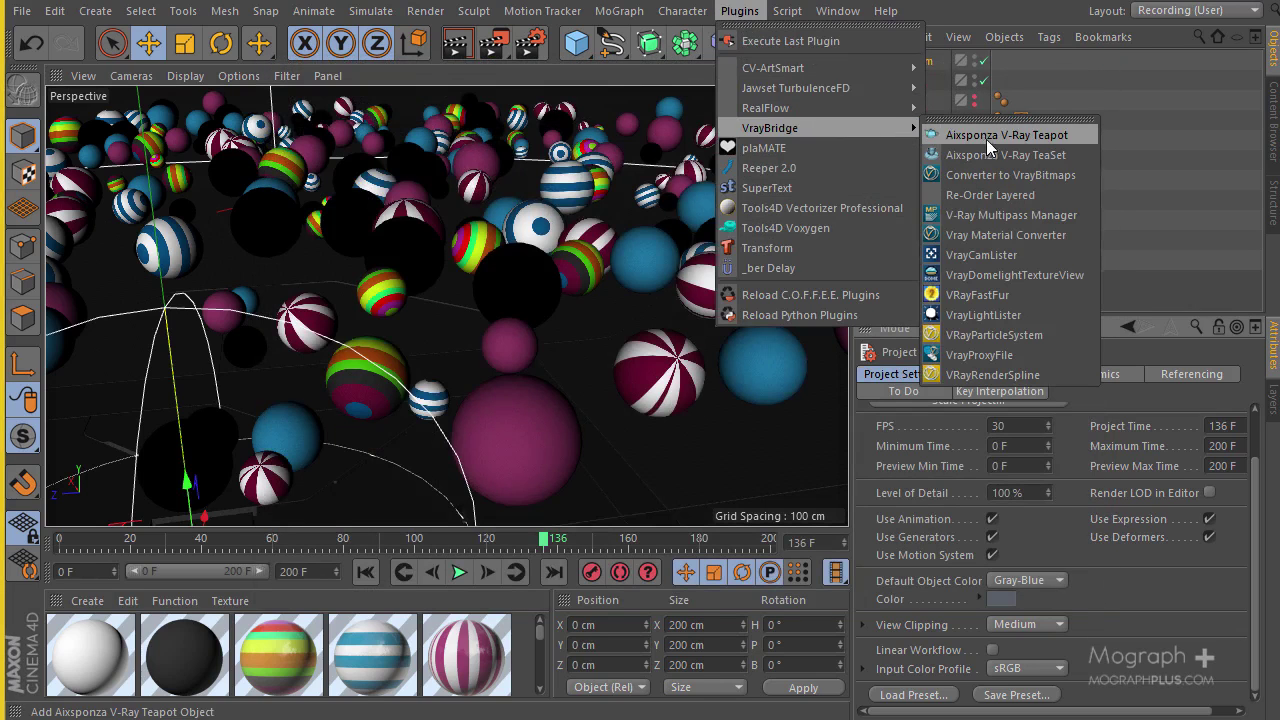
click(1057, 223)
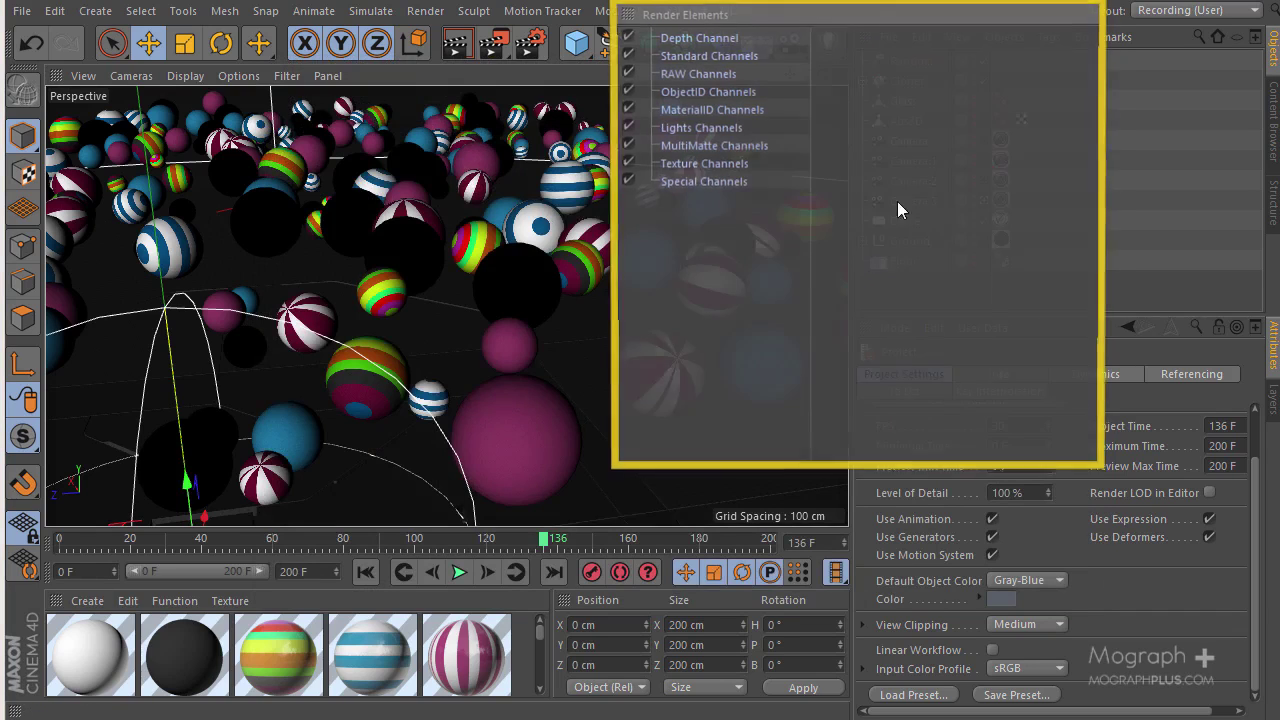
drag(768, 10, 492, 97)
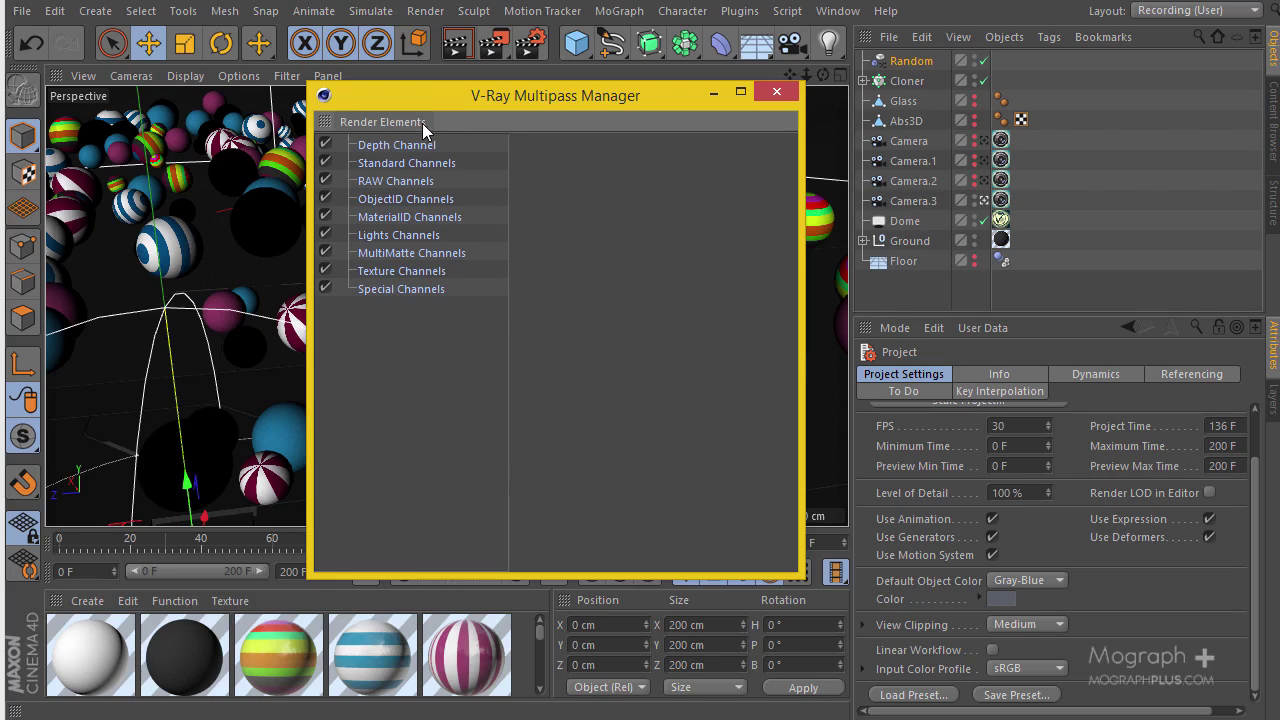
mouse_move(440, 97)
mouse_down()
mouse_move(468, 138)
mouse_move(484, 95)
mouse_move(462, 97)
mouse_up()
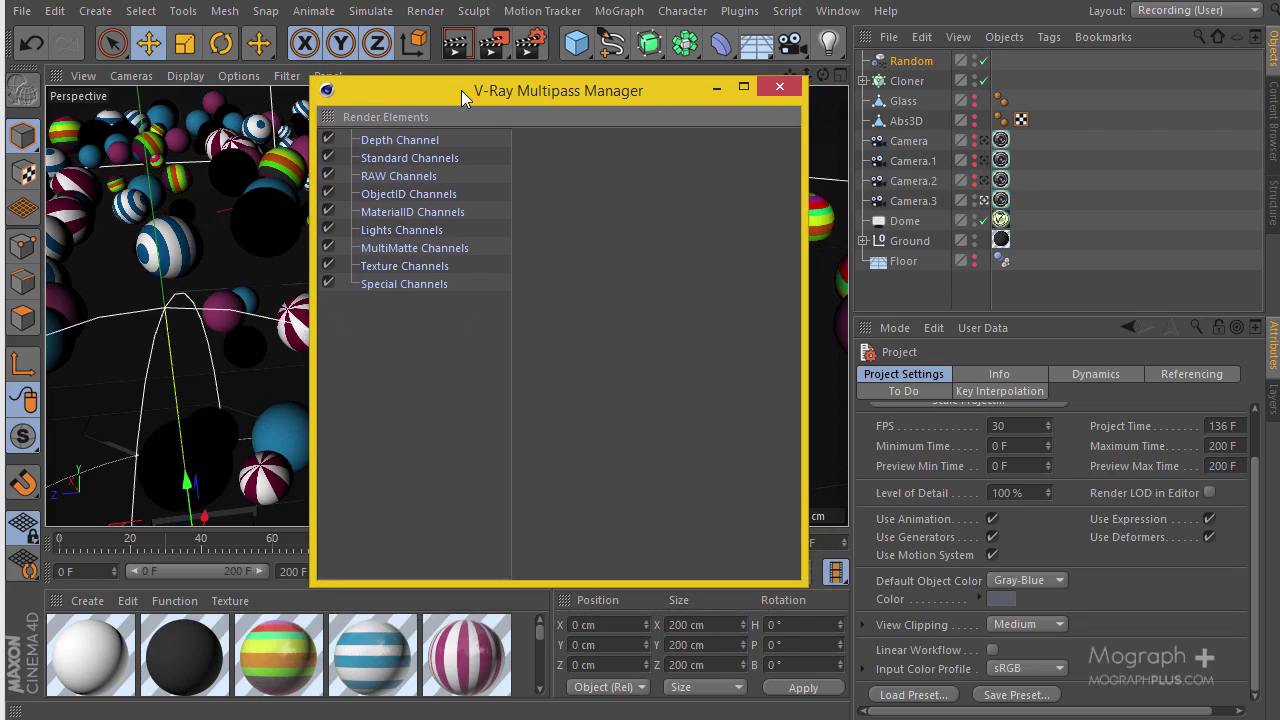
Step: Add the Diffuse and Reflection standard channels to the V-Ray render elements
click(408, 118)
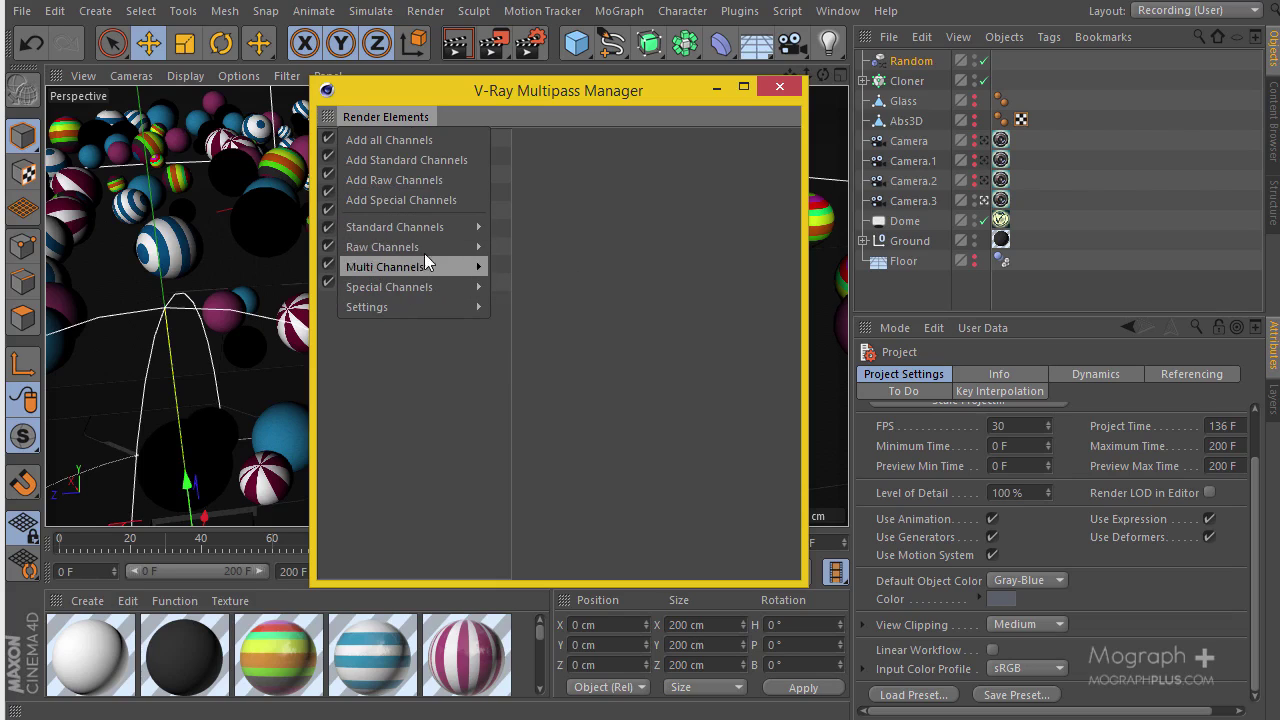
mouse_move(400, 226)
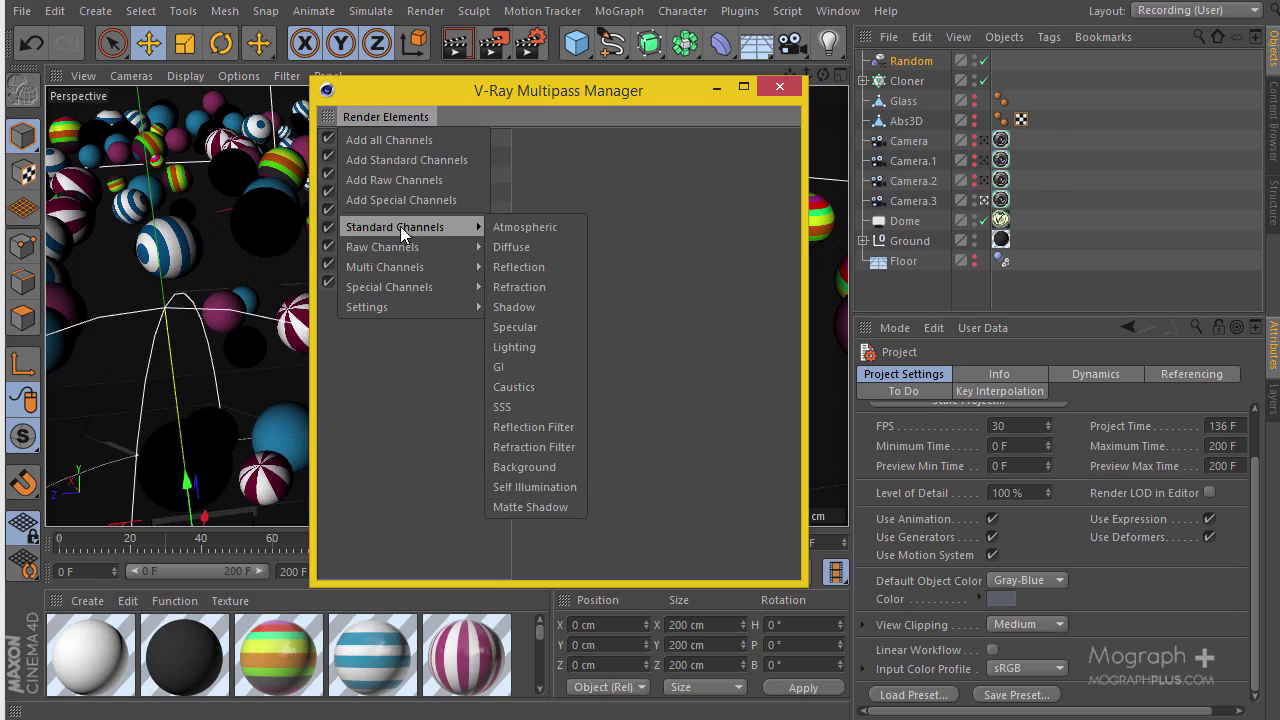
click(524, 247)
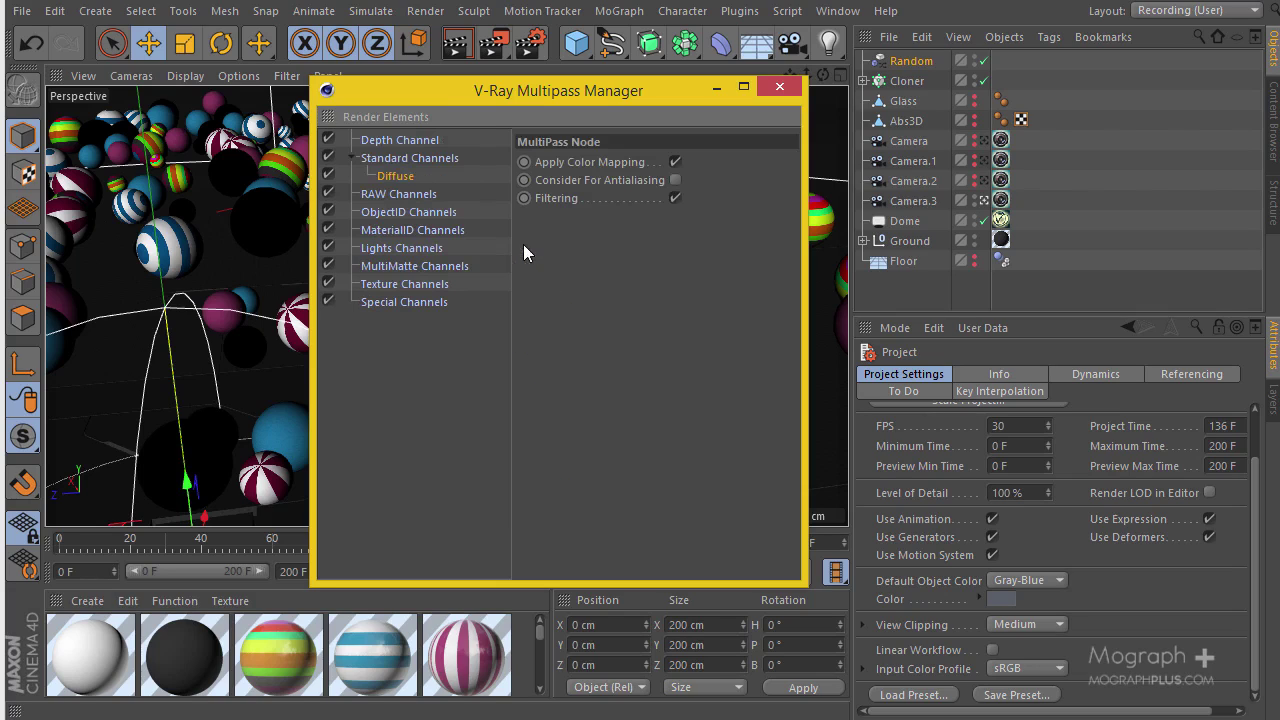
click(385, 120)
mouse_move(406, 248)
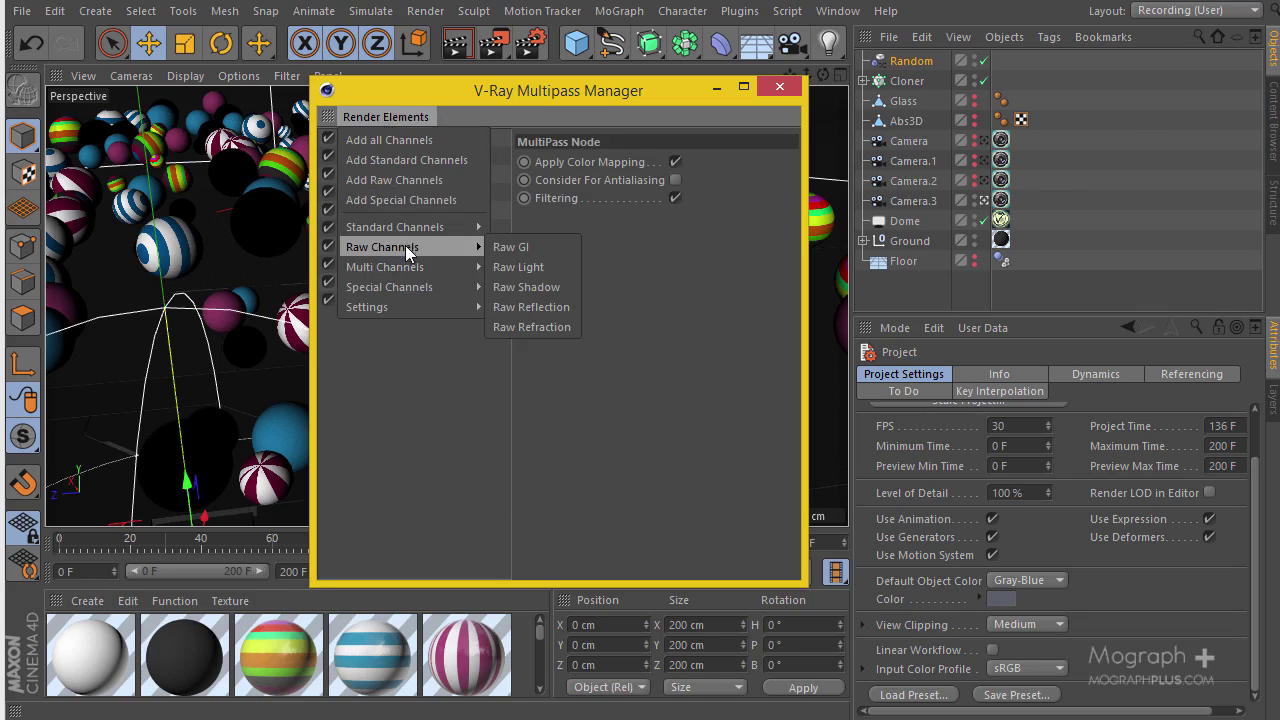
mouse_move(414, 226)
click(550, 268)
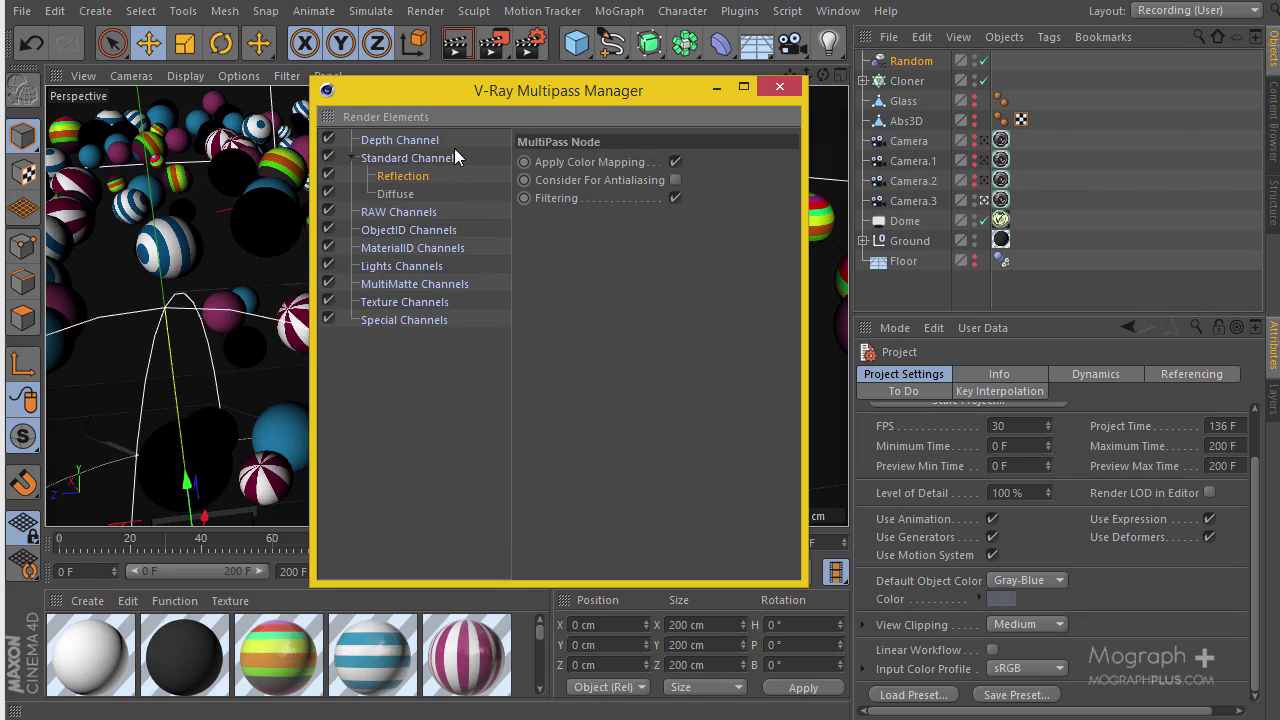
Step: Add the Refraction and Shadow standard channels to the V-Ray render elements
click(404, 117)
mouse_move(441, 226)
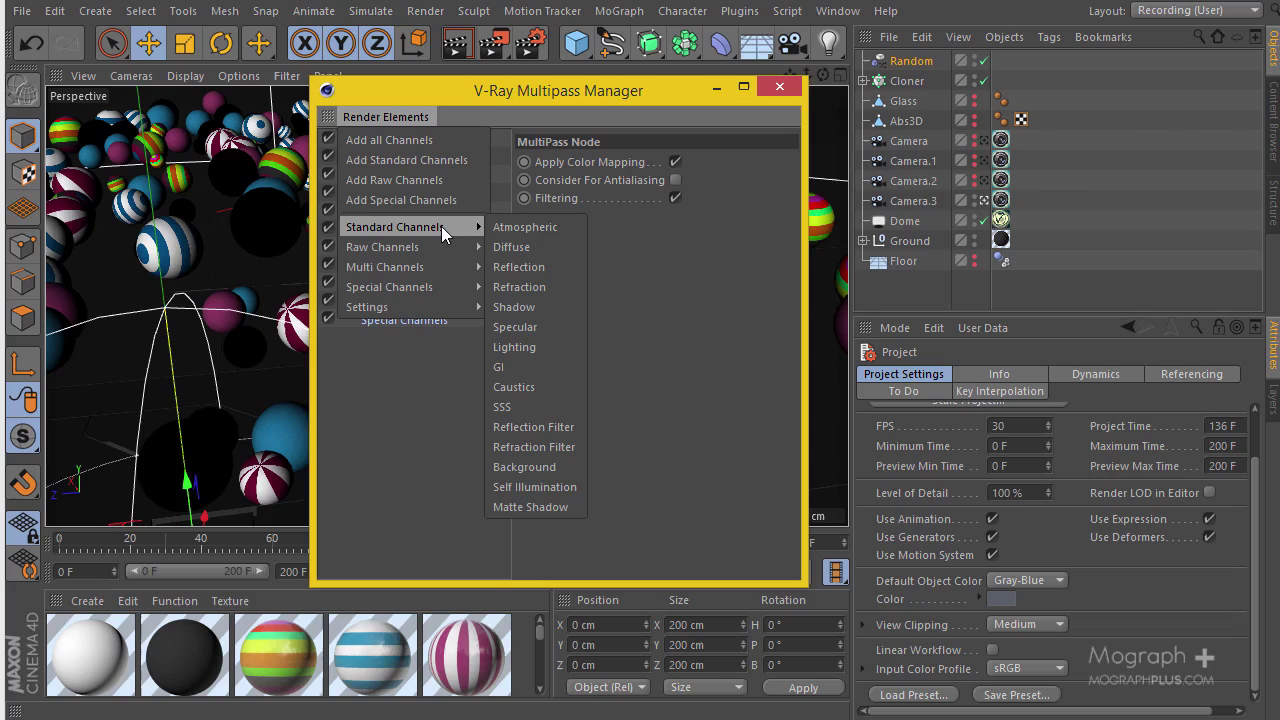
click(554, 287)
click(404, 117)
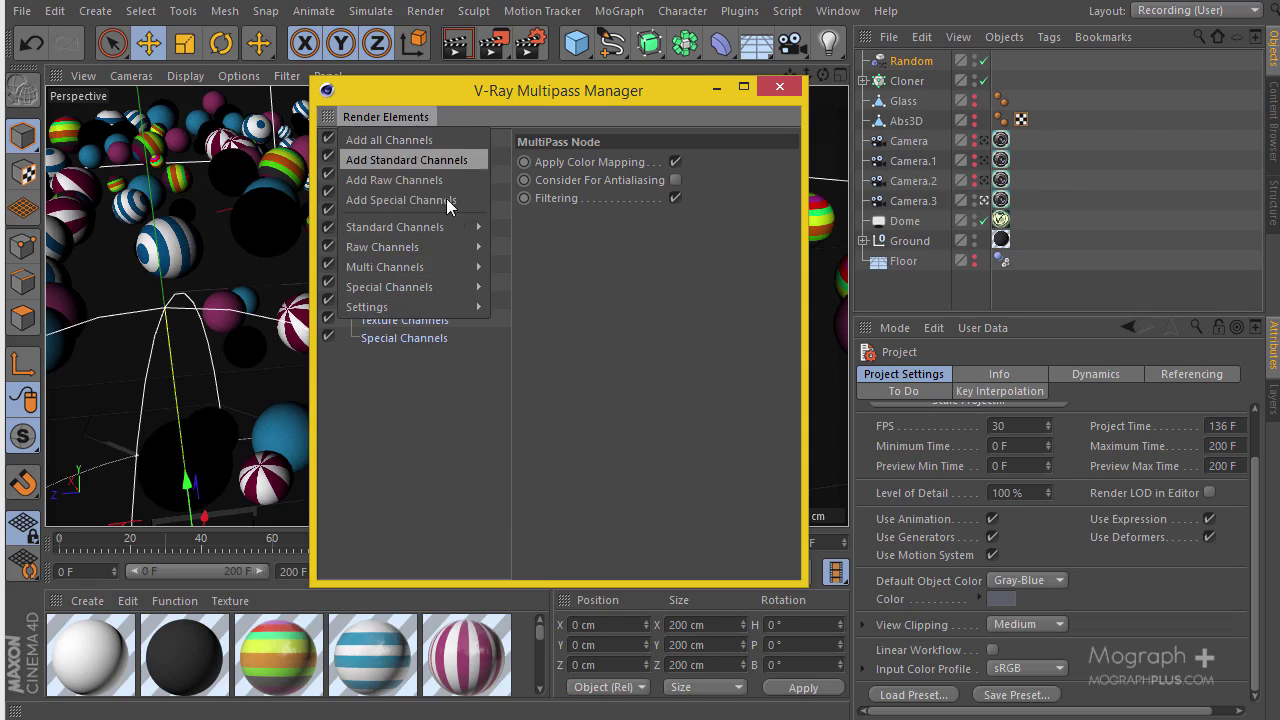
mouse_move(458, 226)
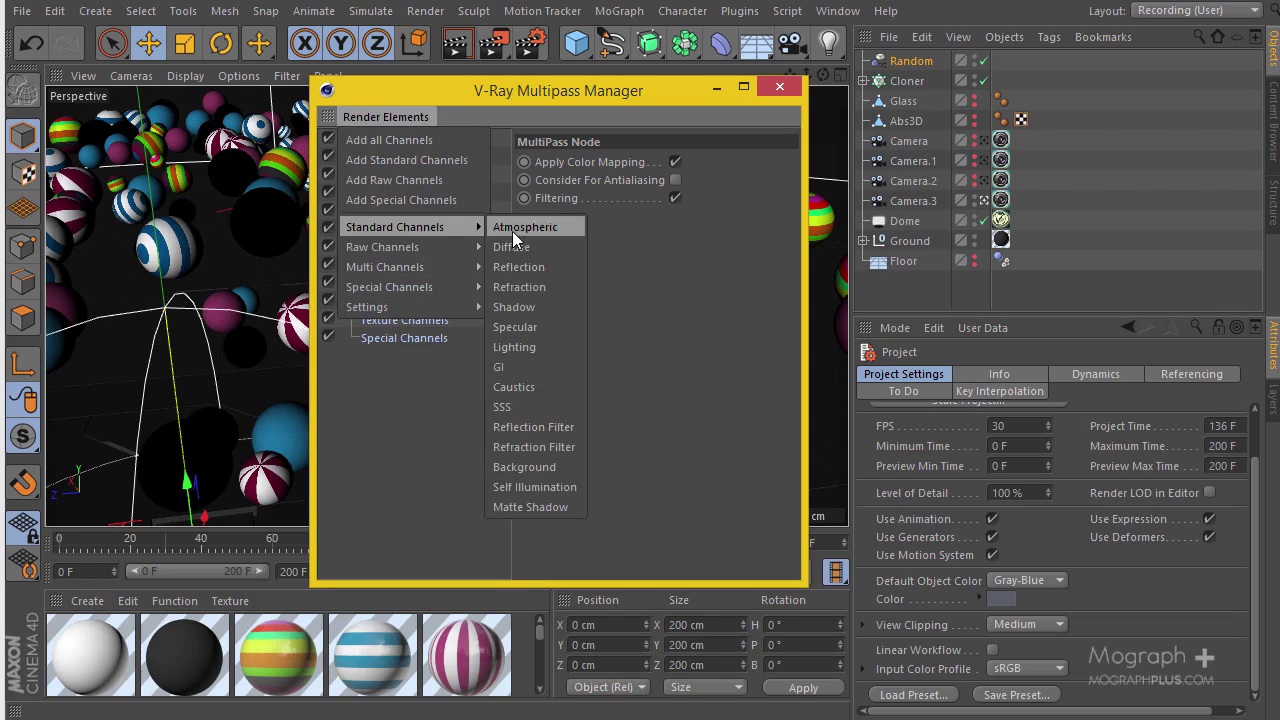
click(545, 306)
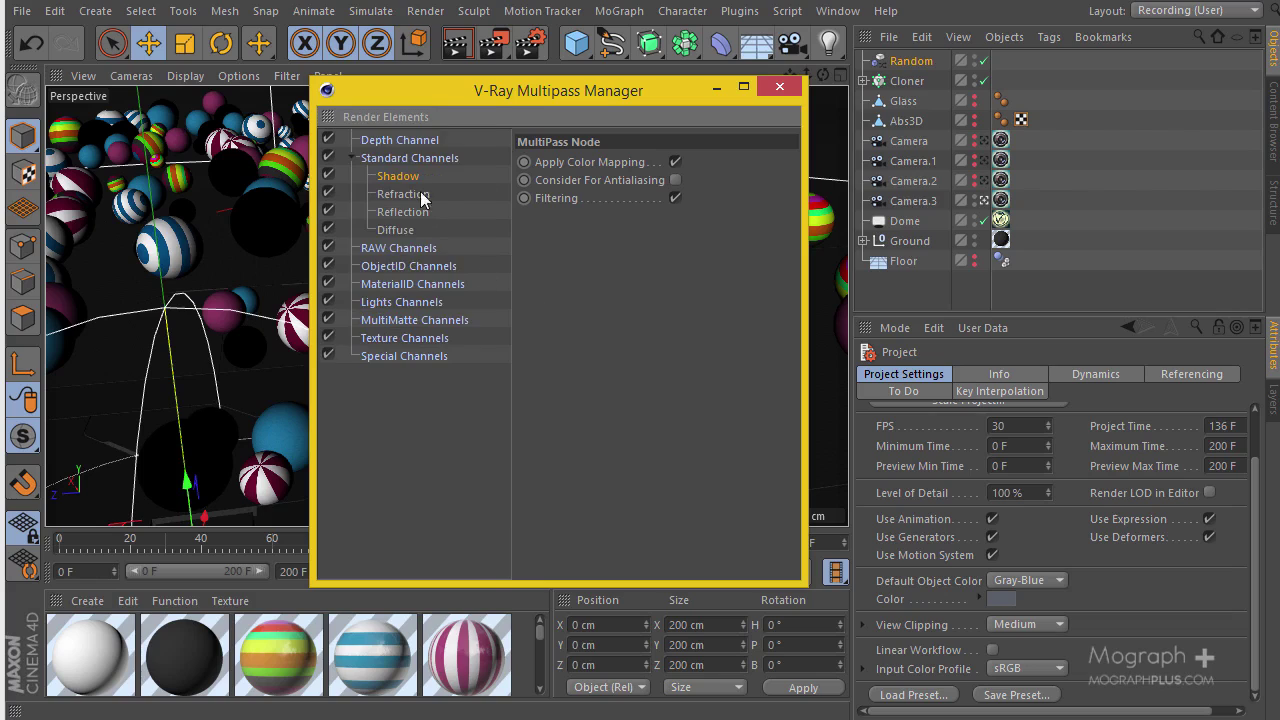
Step: Add the Lighting and GI standard channels to the V-Ray render elements
click(383, 113)
mouse_move(460, 227)
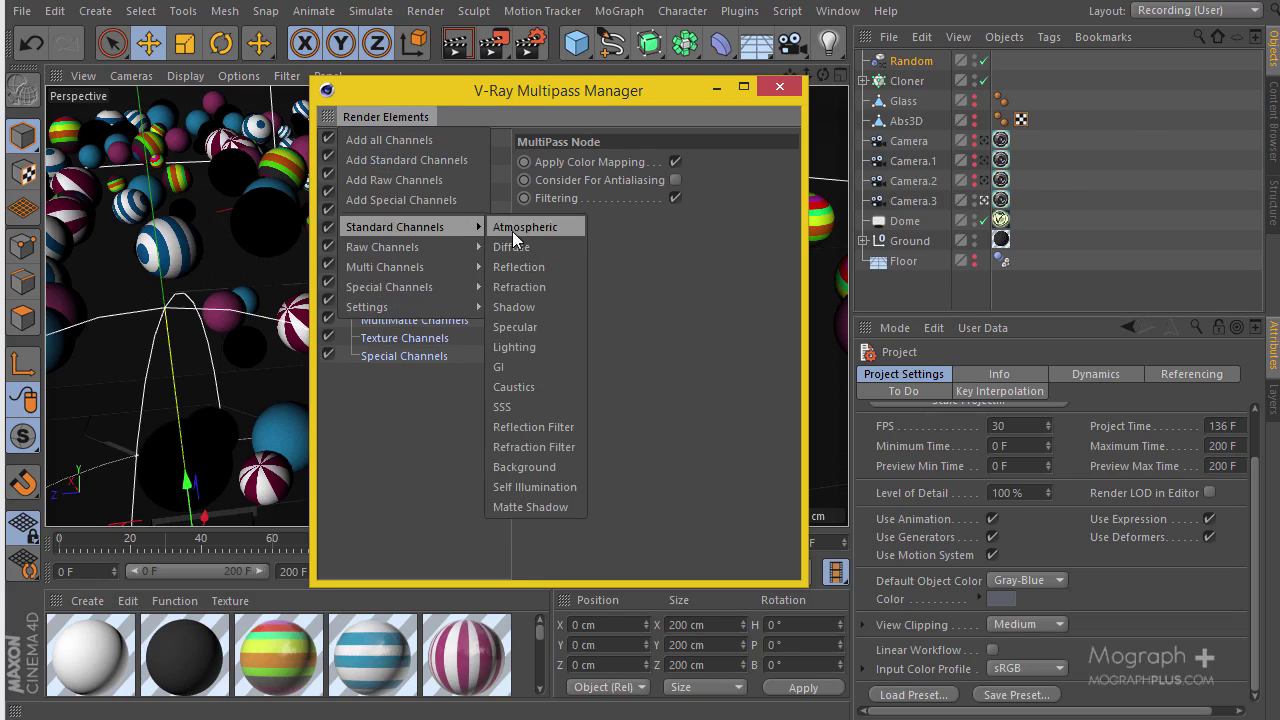
click(548, 347)
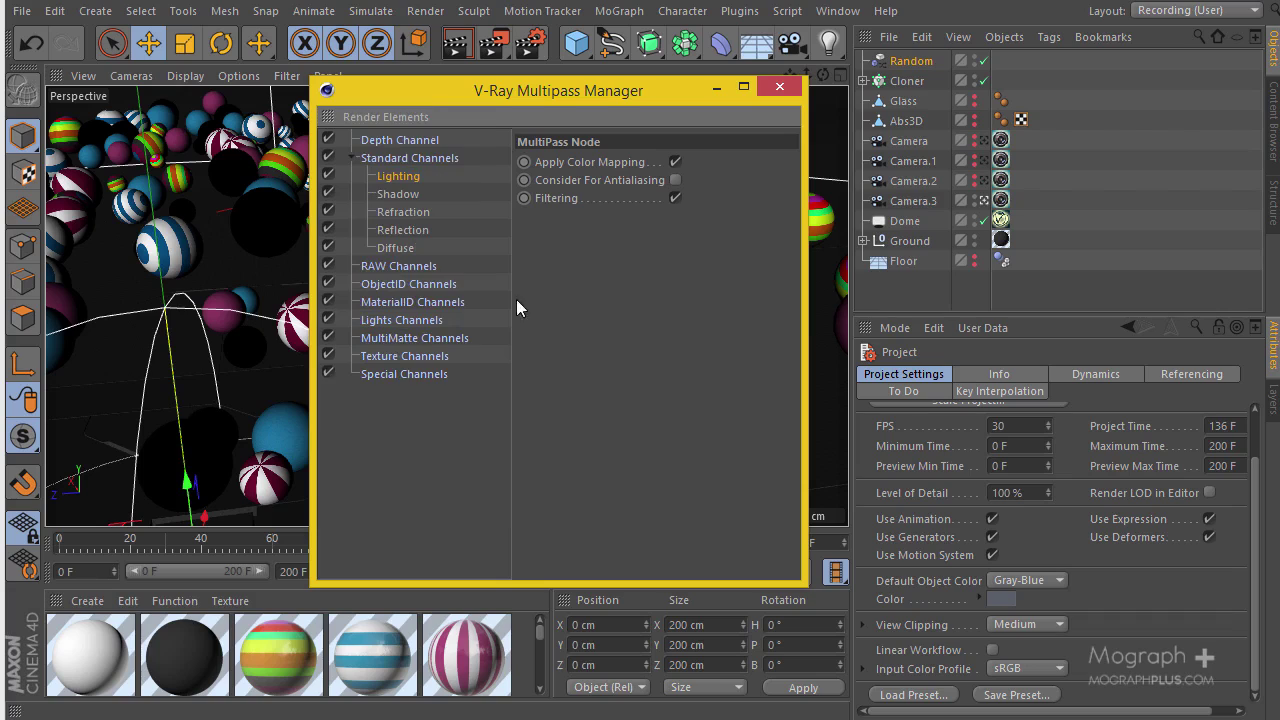
click(403, 116)
mouse_move(427, 226)
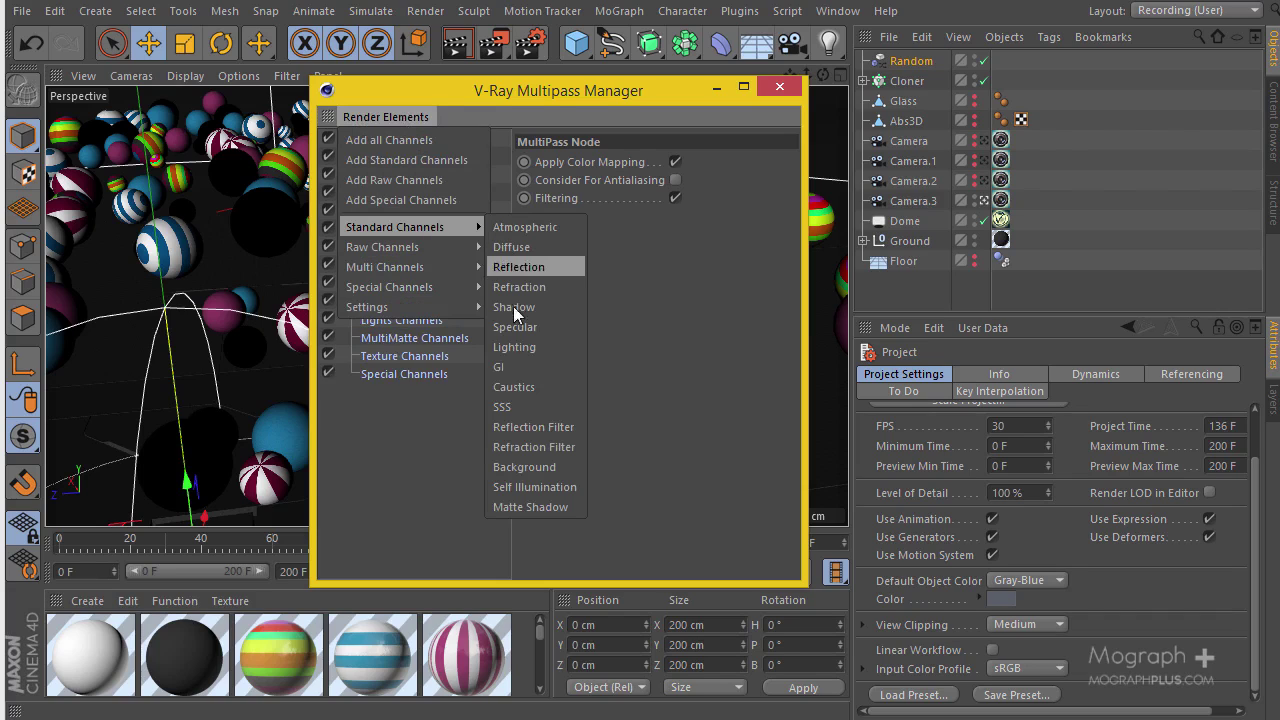
click(510, 367)
Step: Add the Raw GI and Raw Light channels to the V-Ray render elements
click(403, 117)
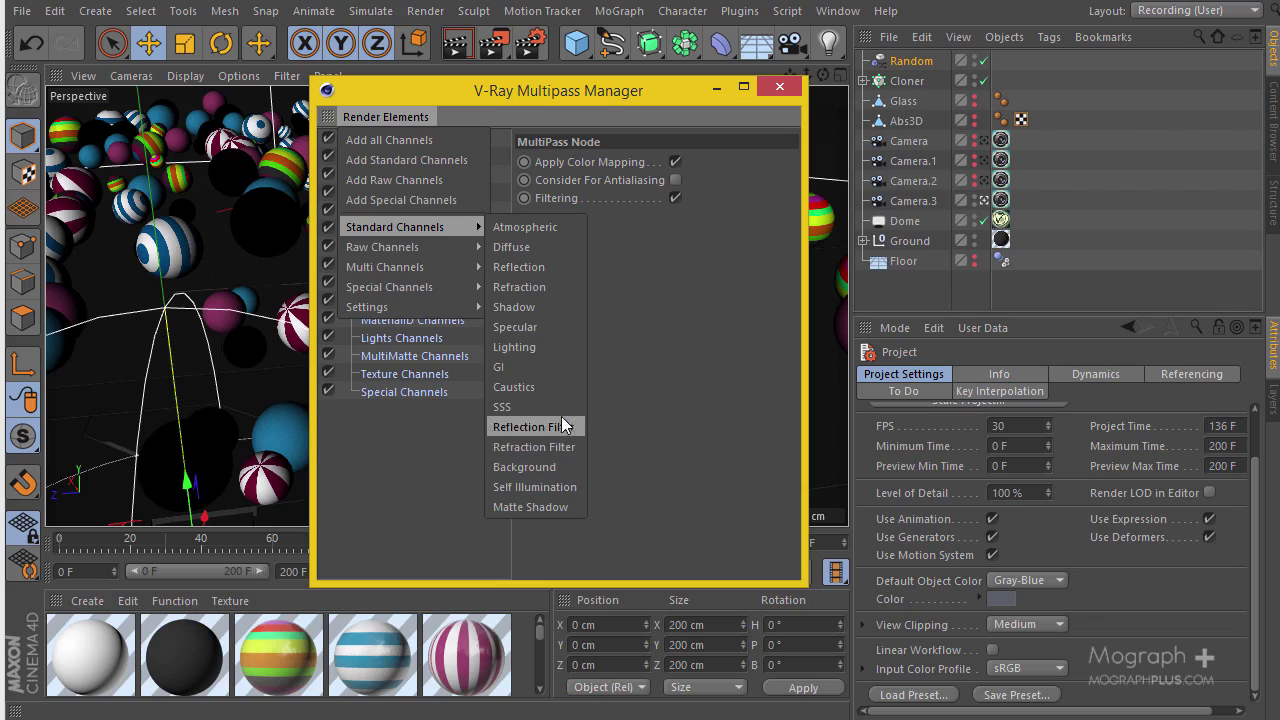
mouse_move(442, 250)
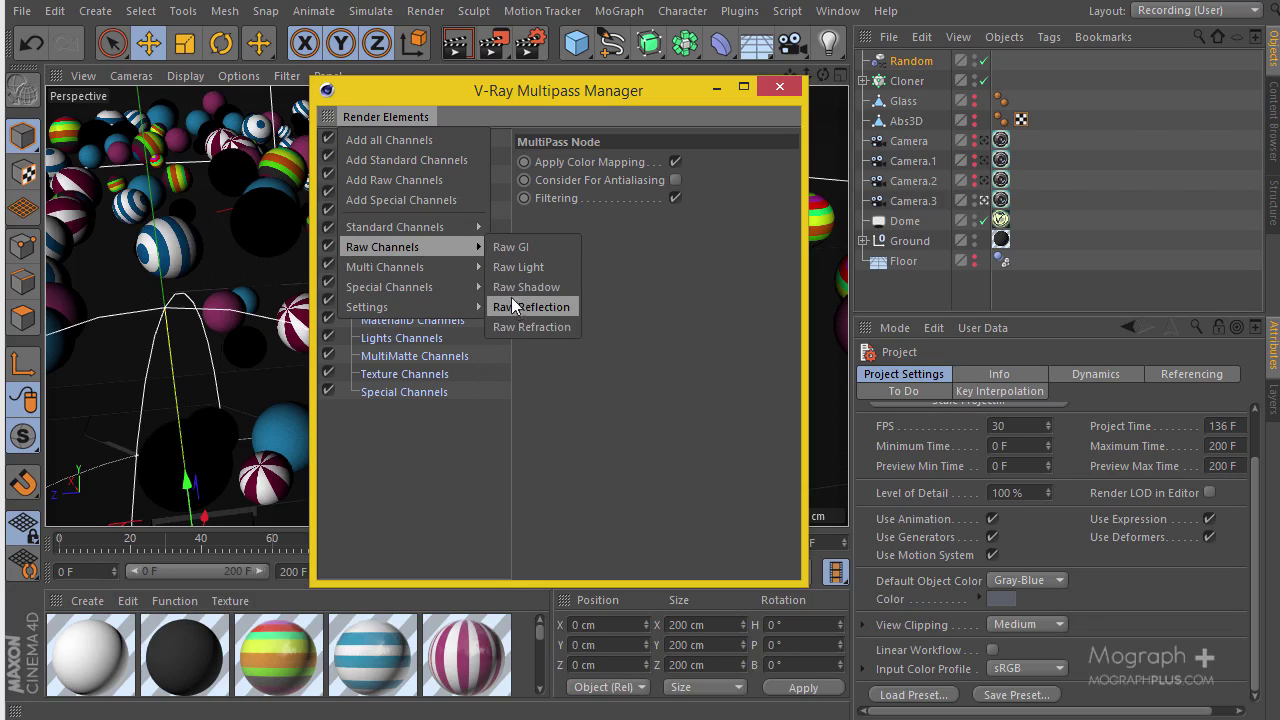
click(518, 249)
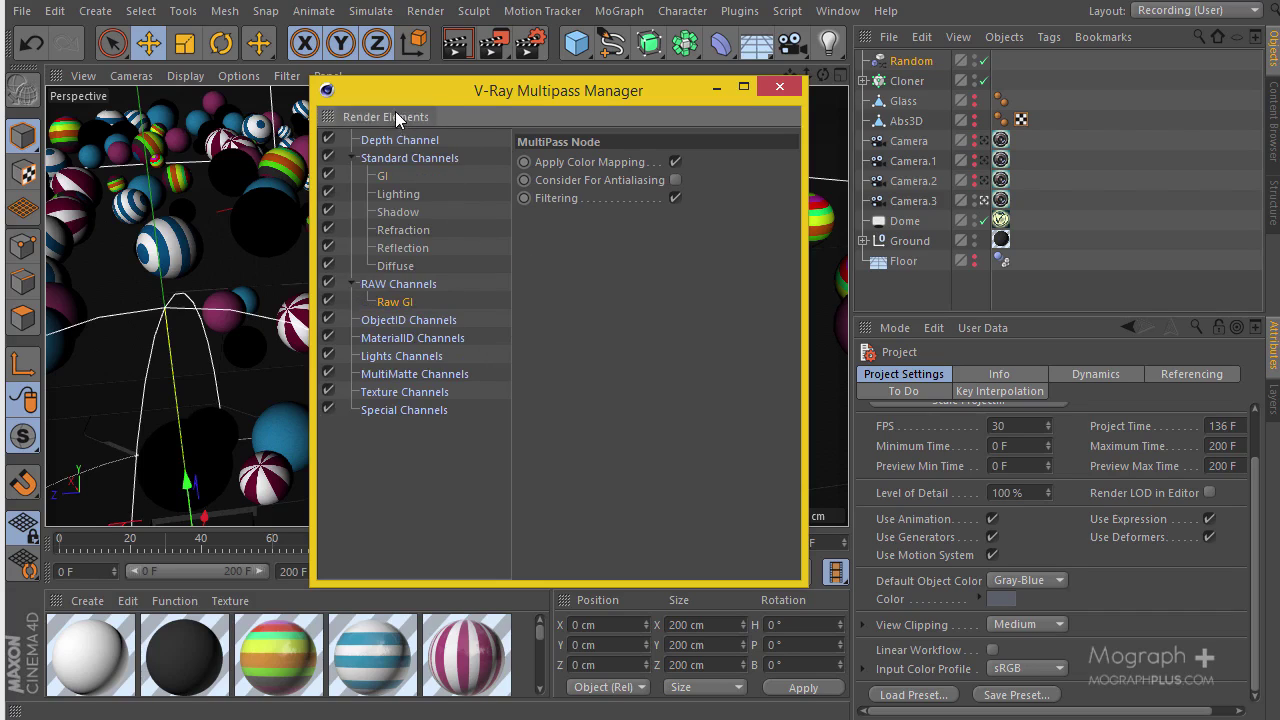
click(360, 117)
mouse_move(402, 248)
click(520, 266)
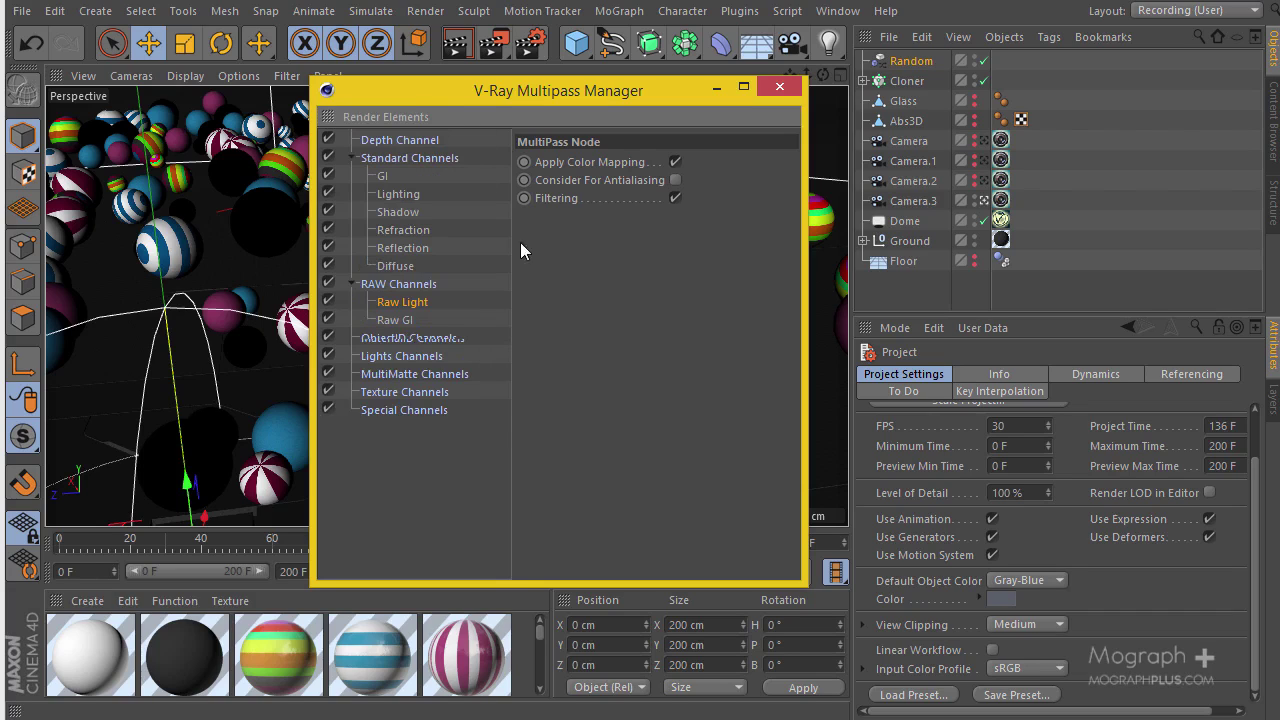
Step: Add the Raw Reflection and Raw Refraction channels to the V-Ray render elements
click(405, 118)
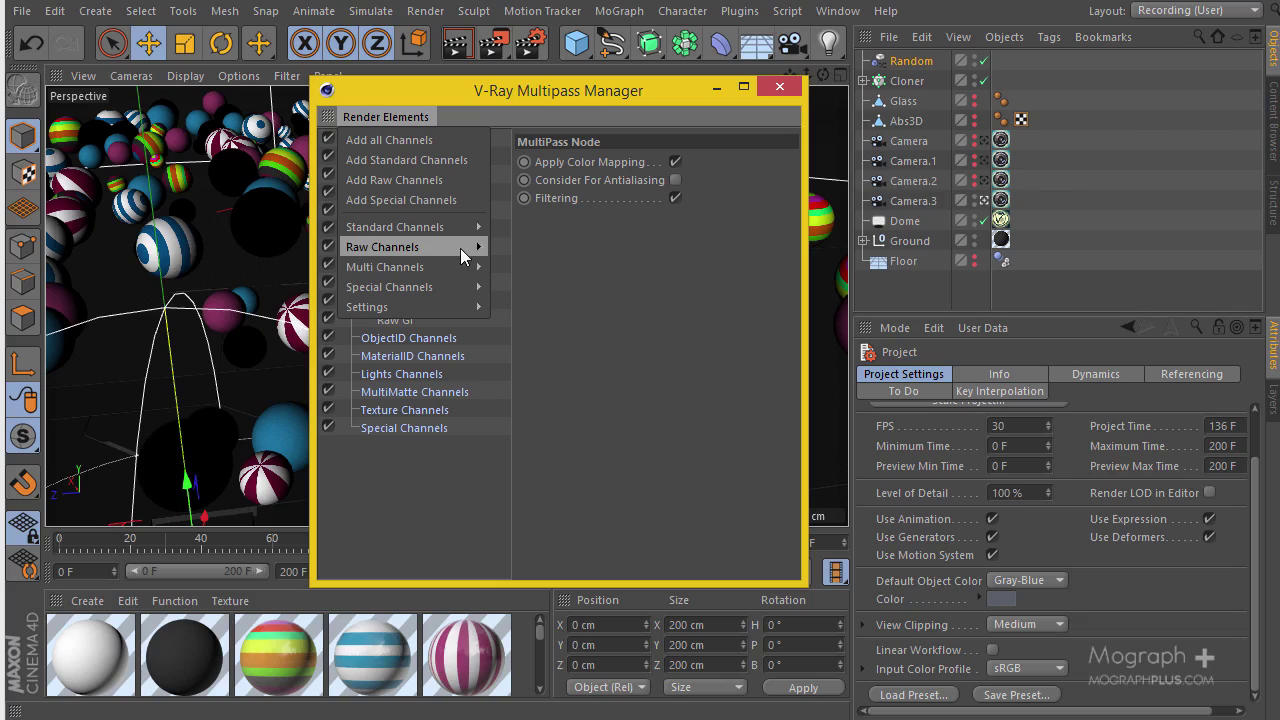
mouse_move(460, 248)
click(542, 302)
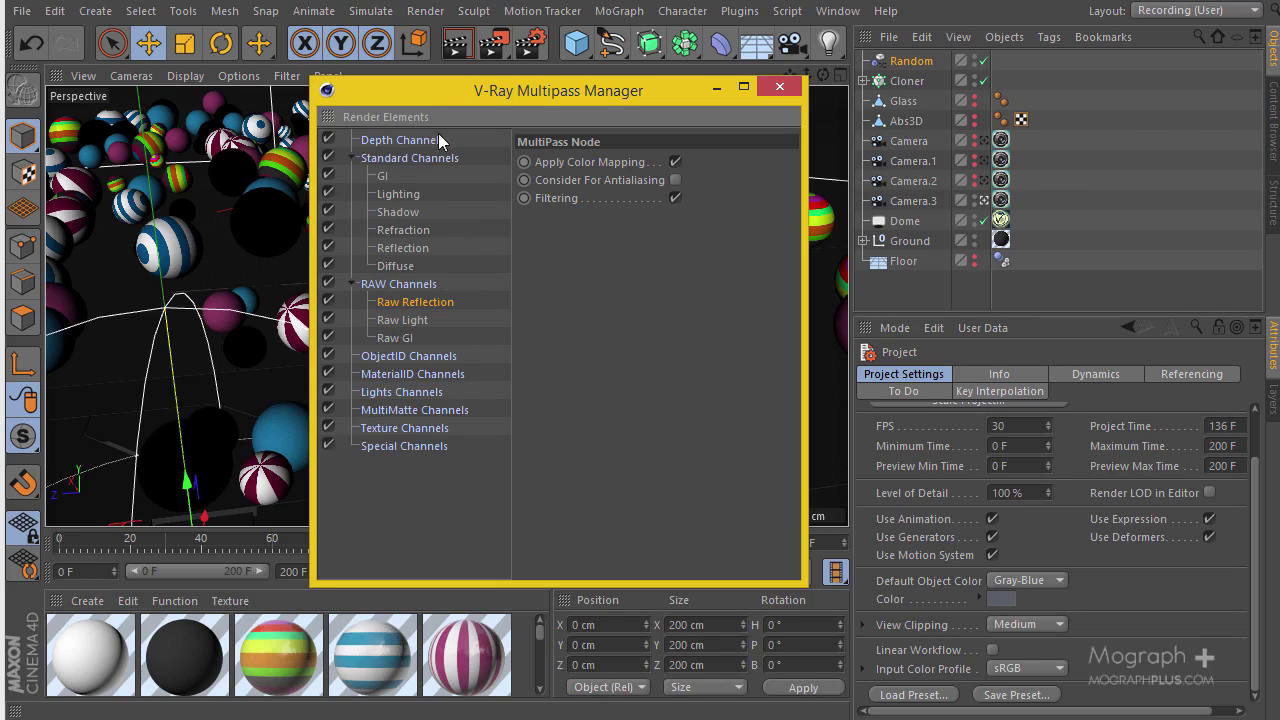
click(380, 115)
mouse_move(466, 247)
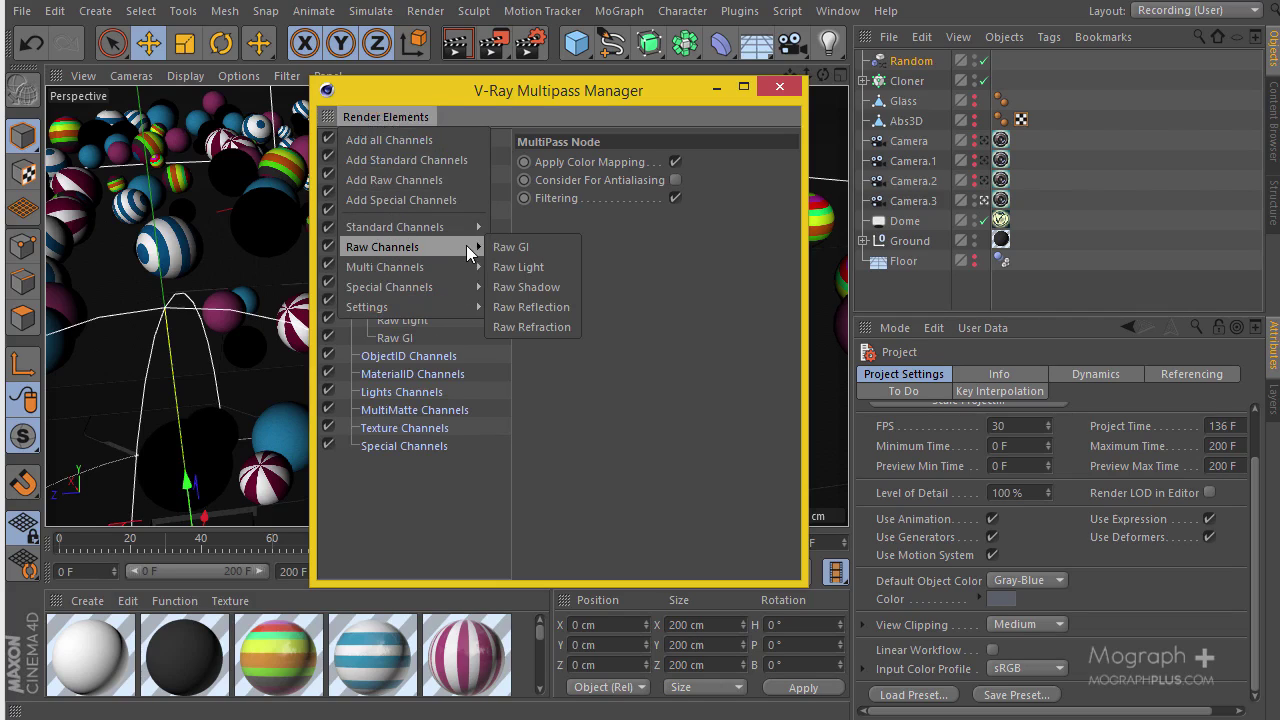
click(540, 305)
click(388, 118)
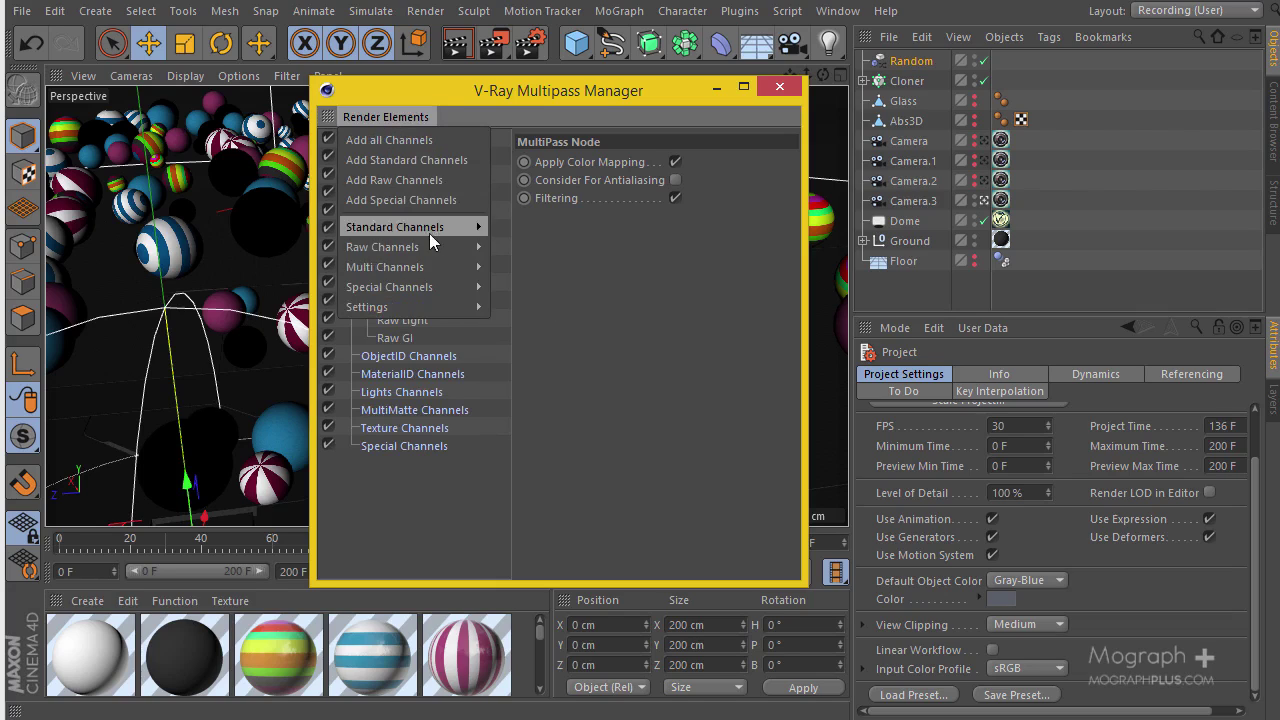
mouse_move(428, 246)
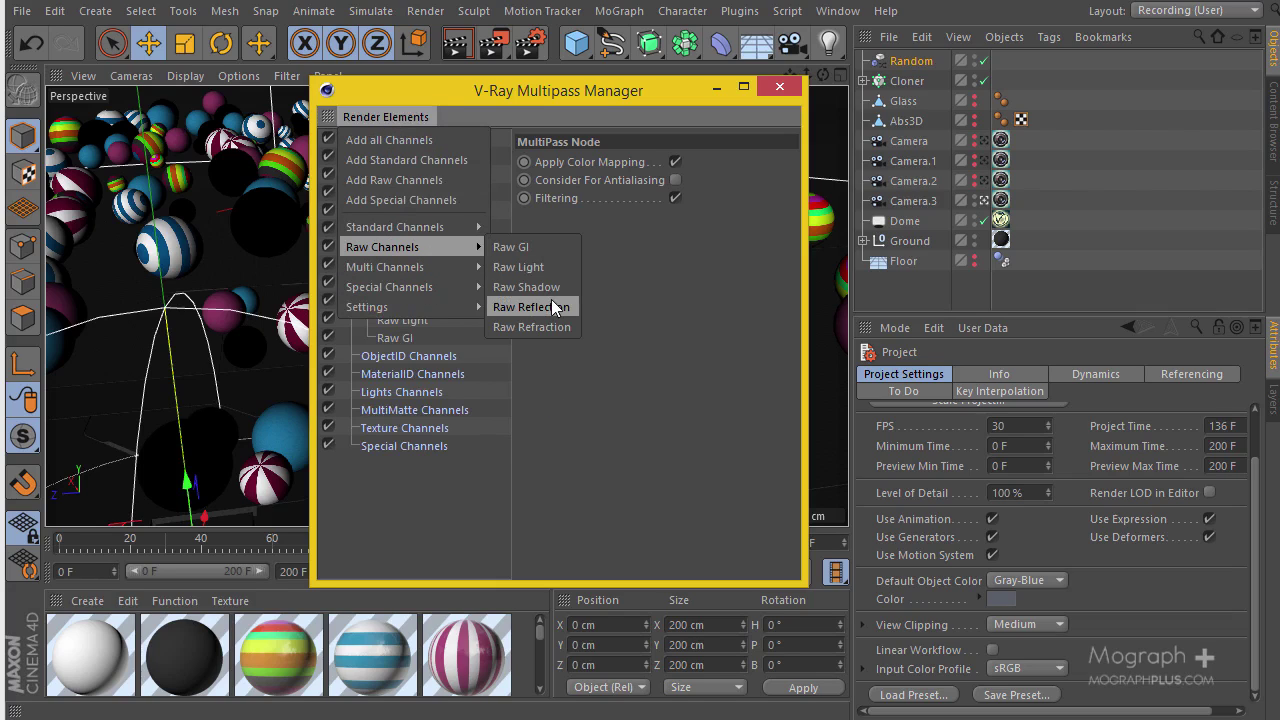
click(572, 324)
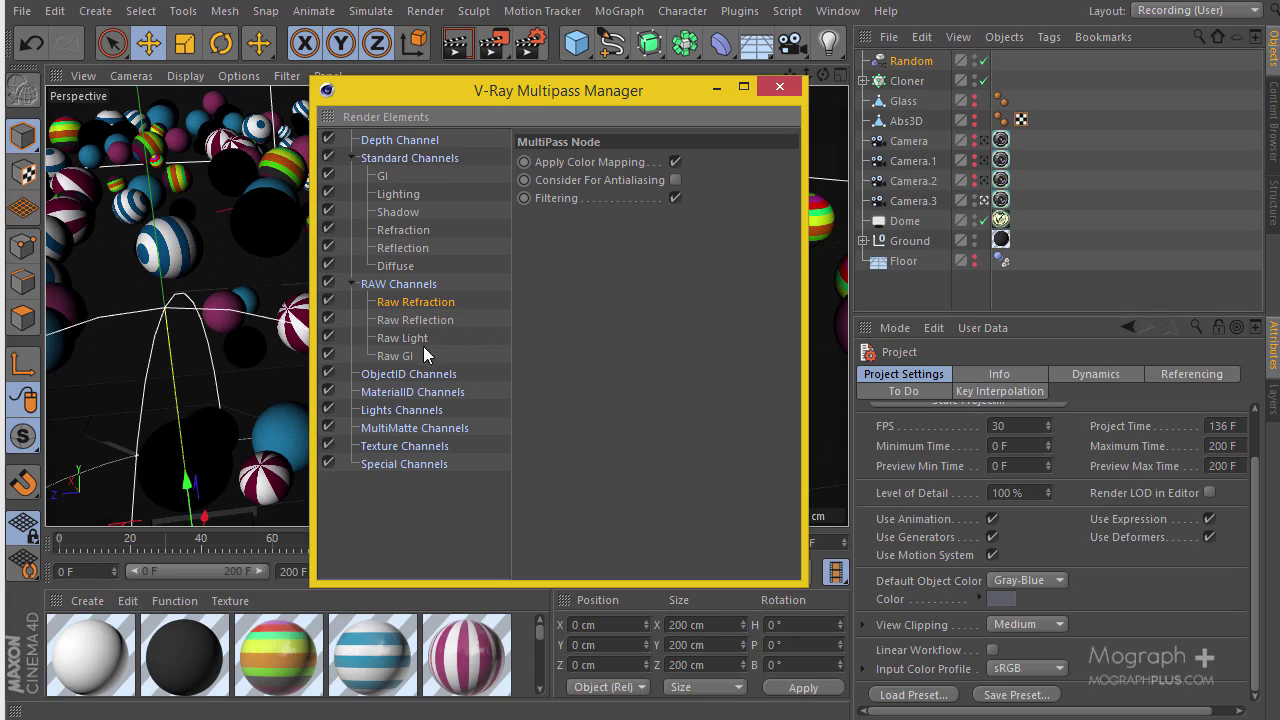
Step: Add the Raw Shadow channel to the V-Ray render elements
click(385, 118)
mouse_move(430, 246)
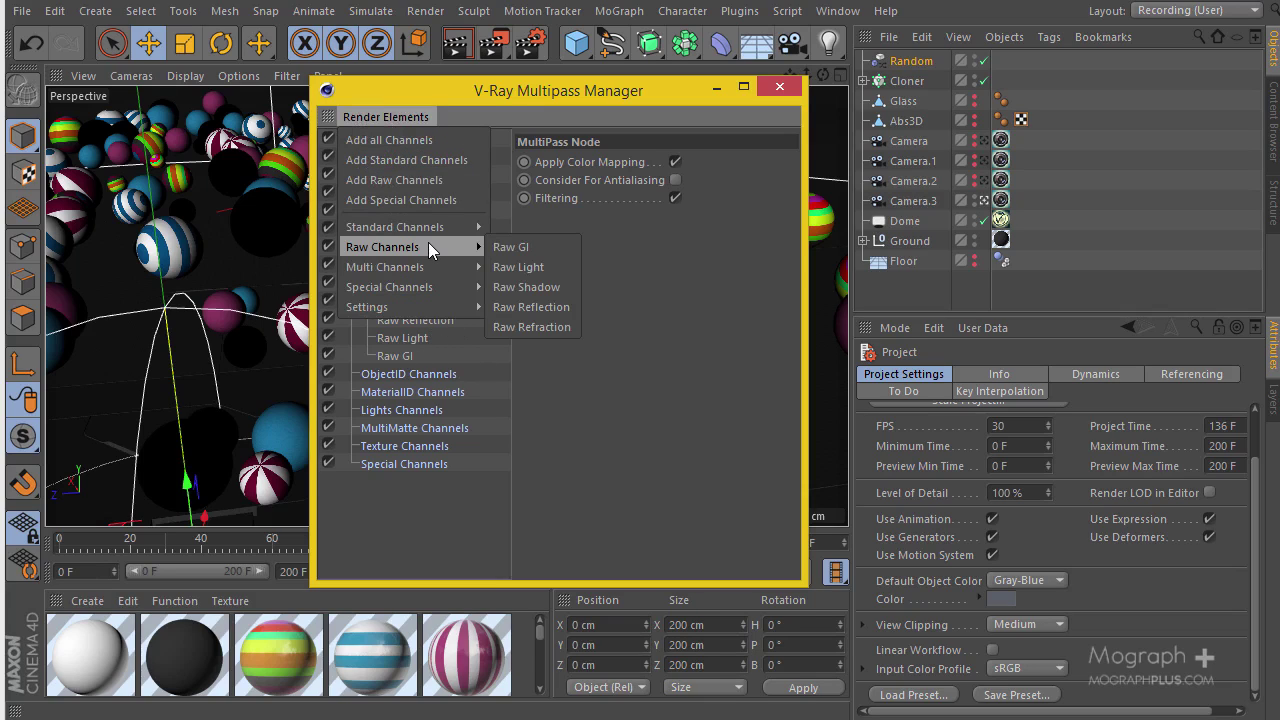
click(518, 287)
click(383, 117)
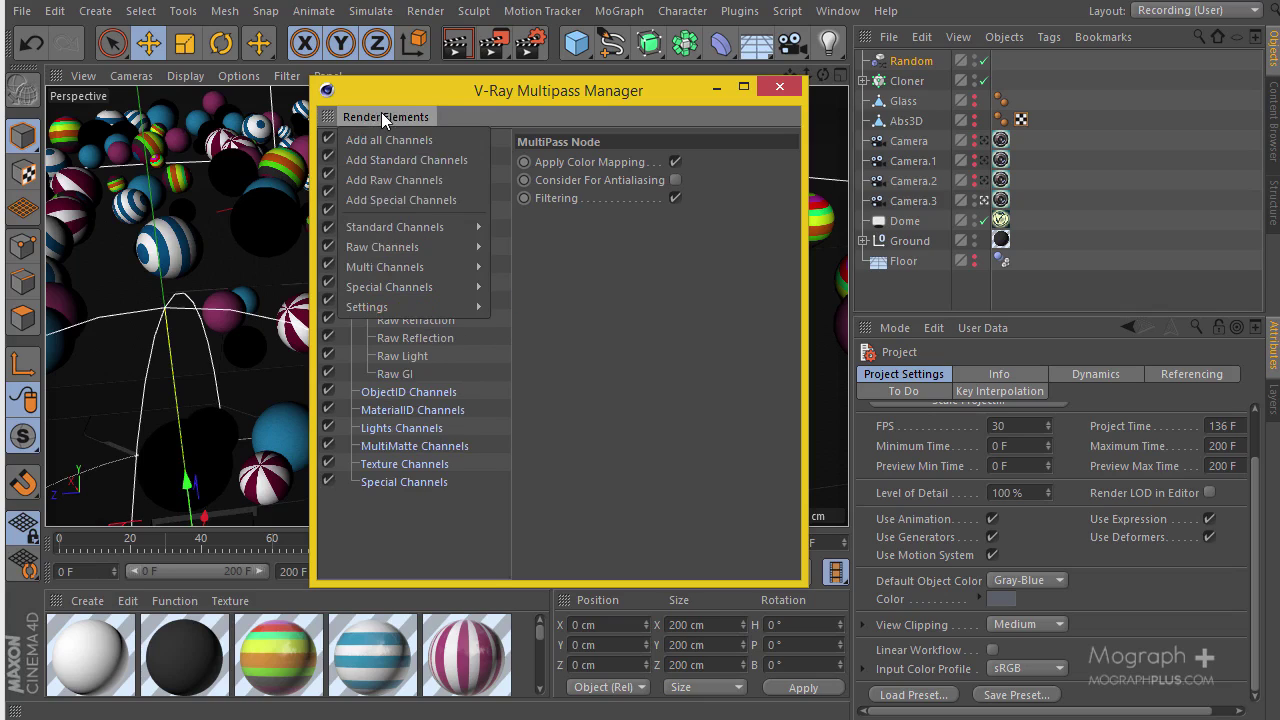
mouse_move(410, 269)
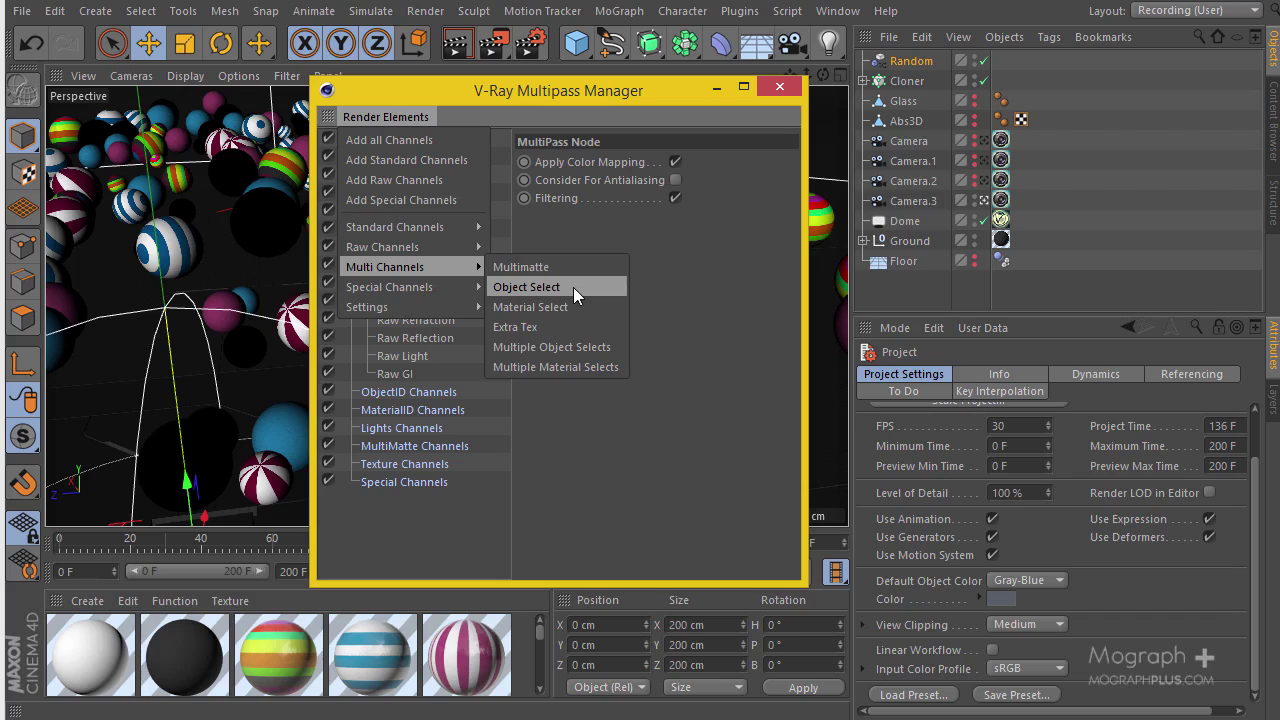
click(631, 86)
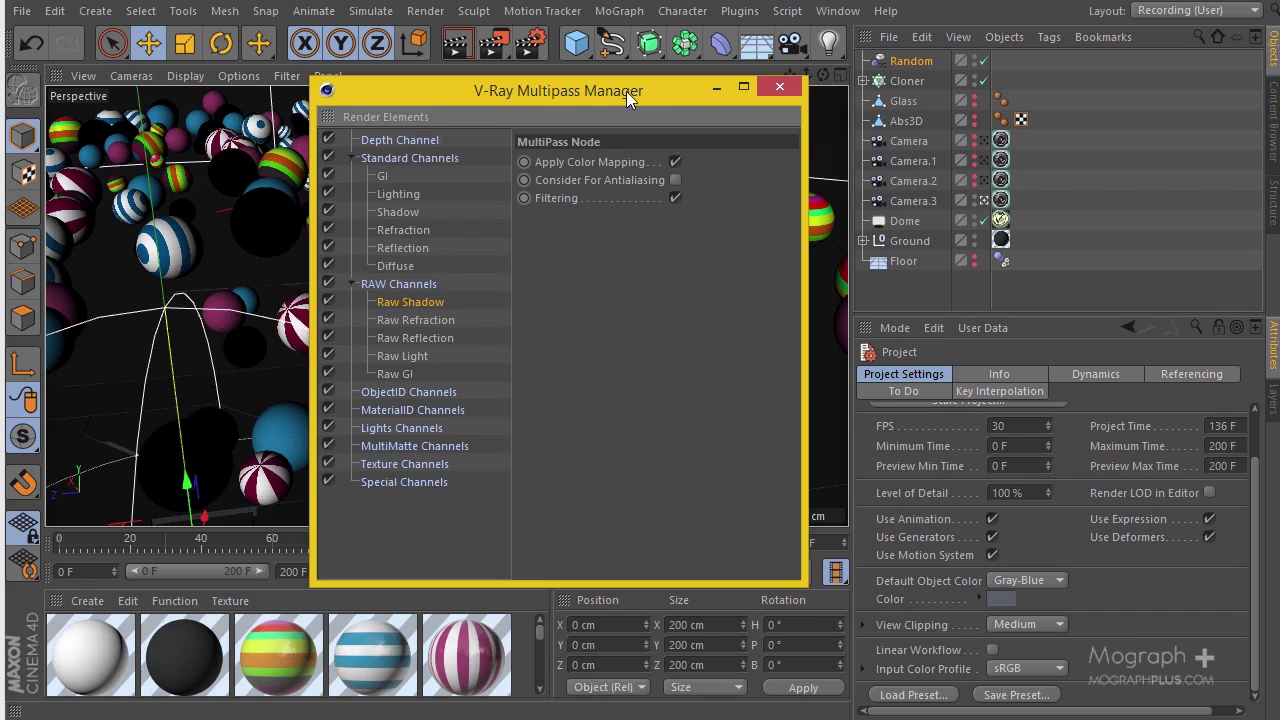
Step: Add a Cinema 4D Compositing tag to the Glass object and enable object buffer 1 on it
drag(626, 91, 506, 413)
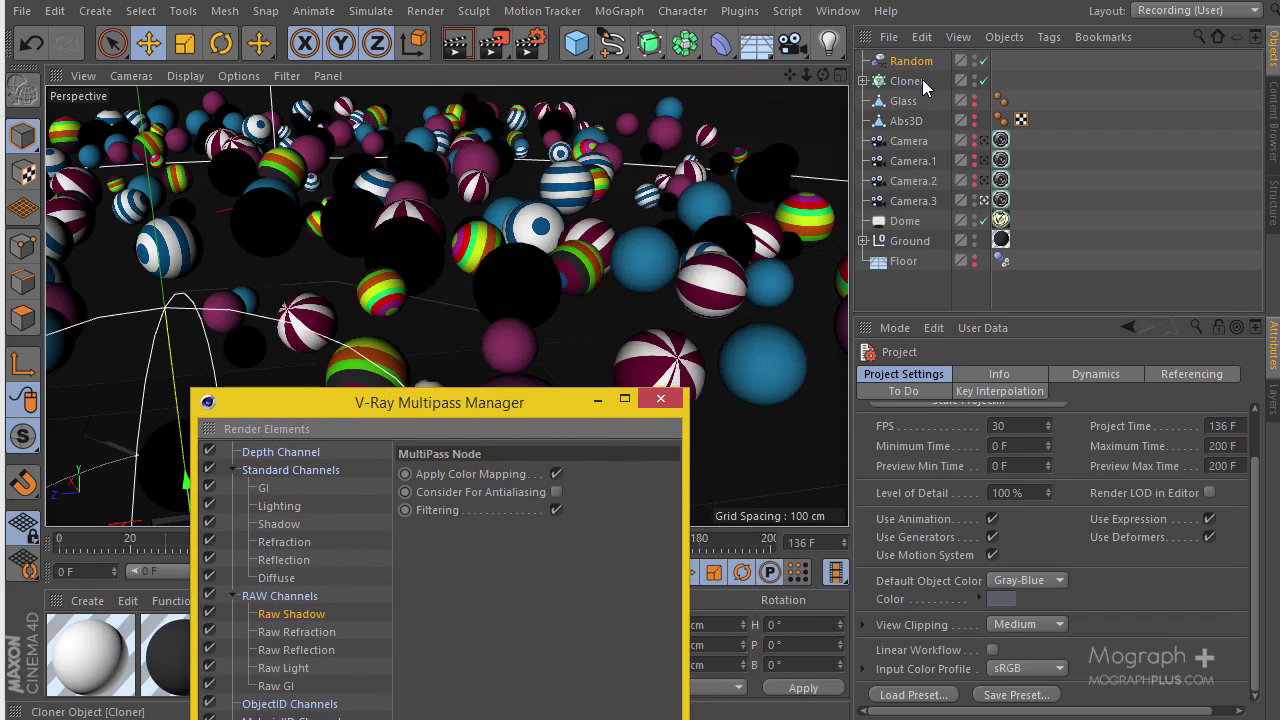
right_click(908, 104)
mouse_move(1050, 4)
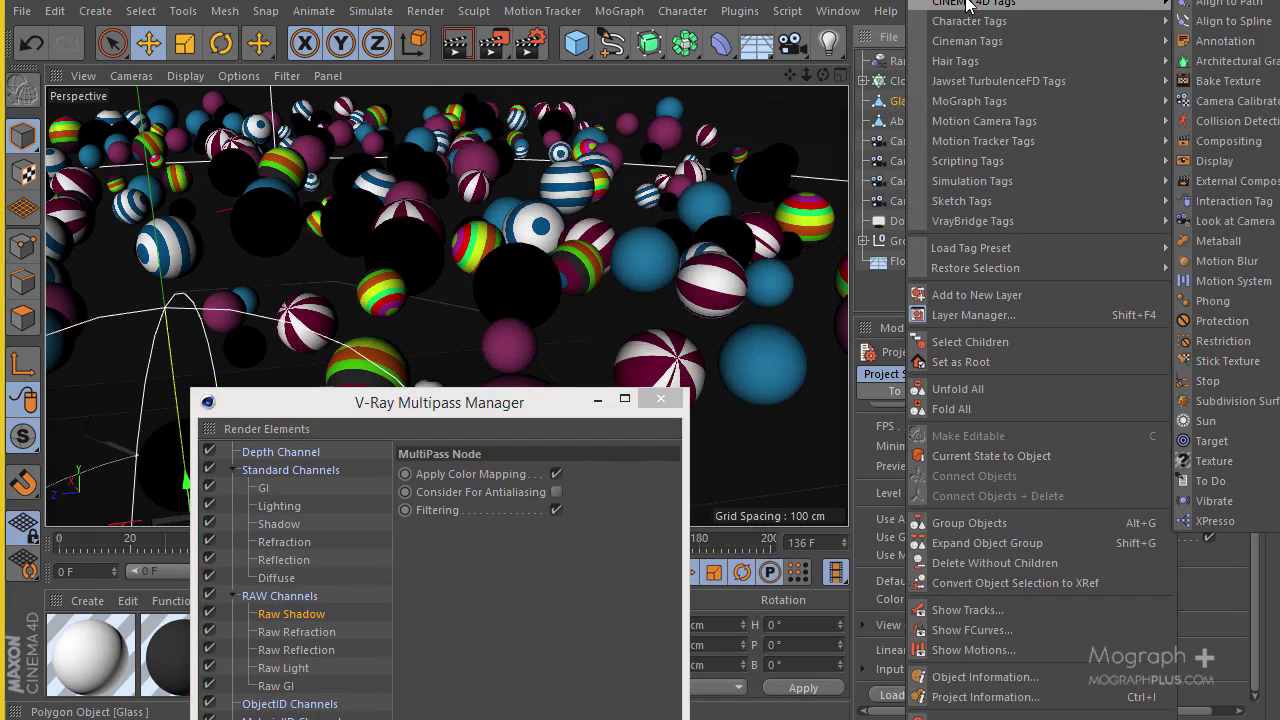
click(1245, 141)
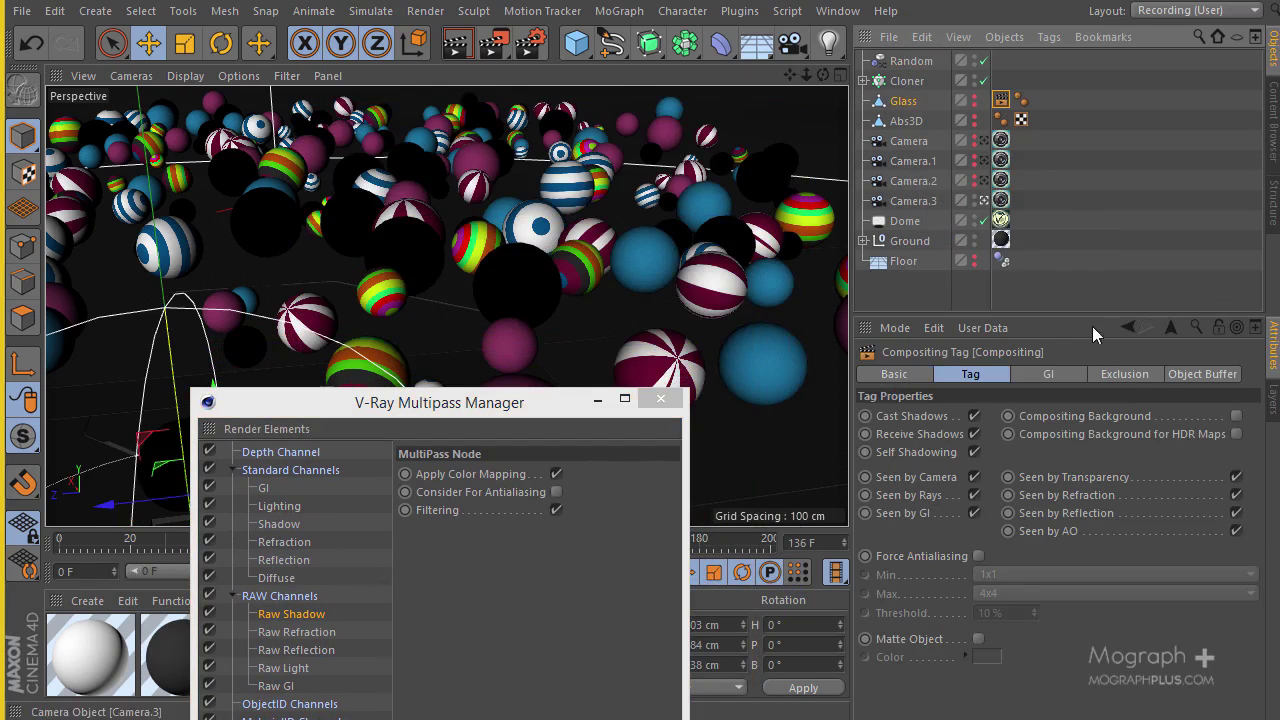
click(1200, 374)
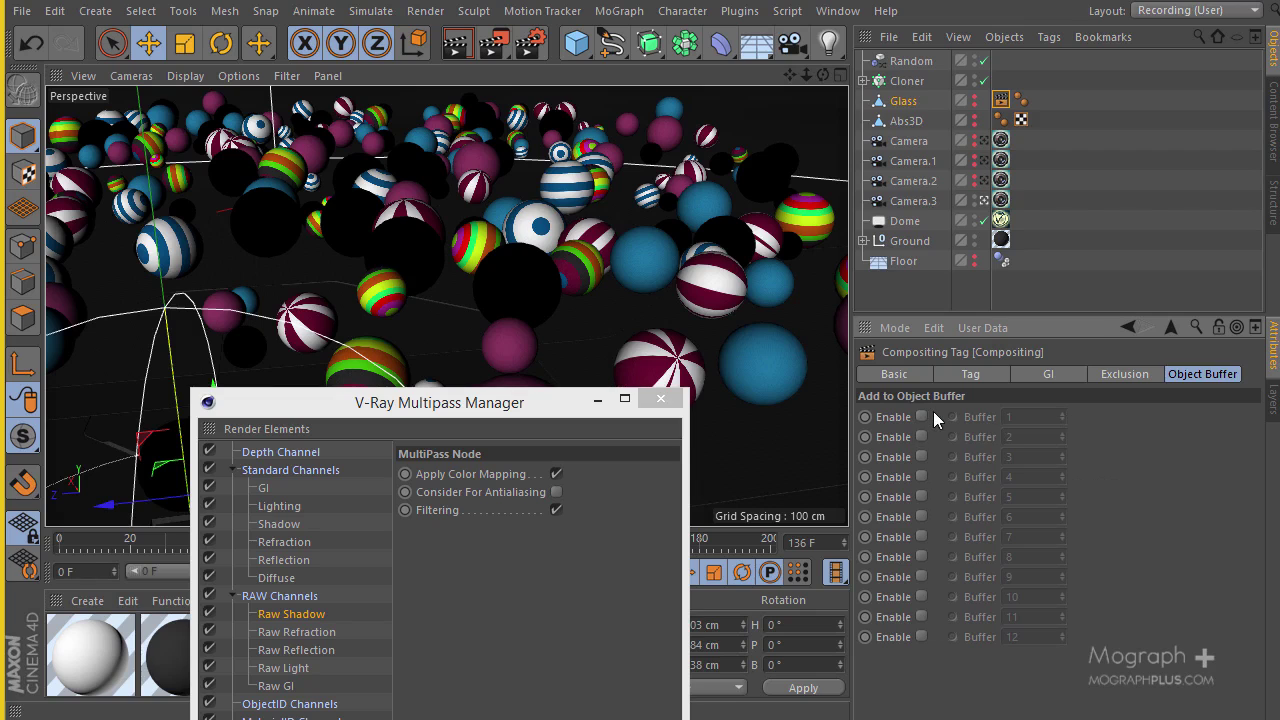
click(921, 416)
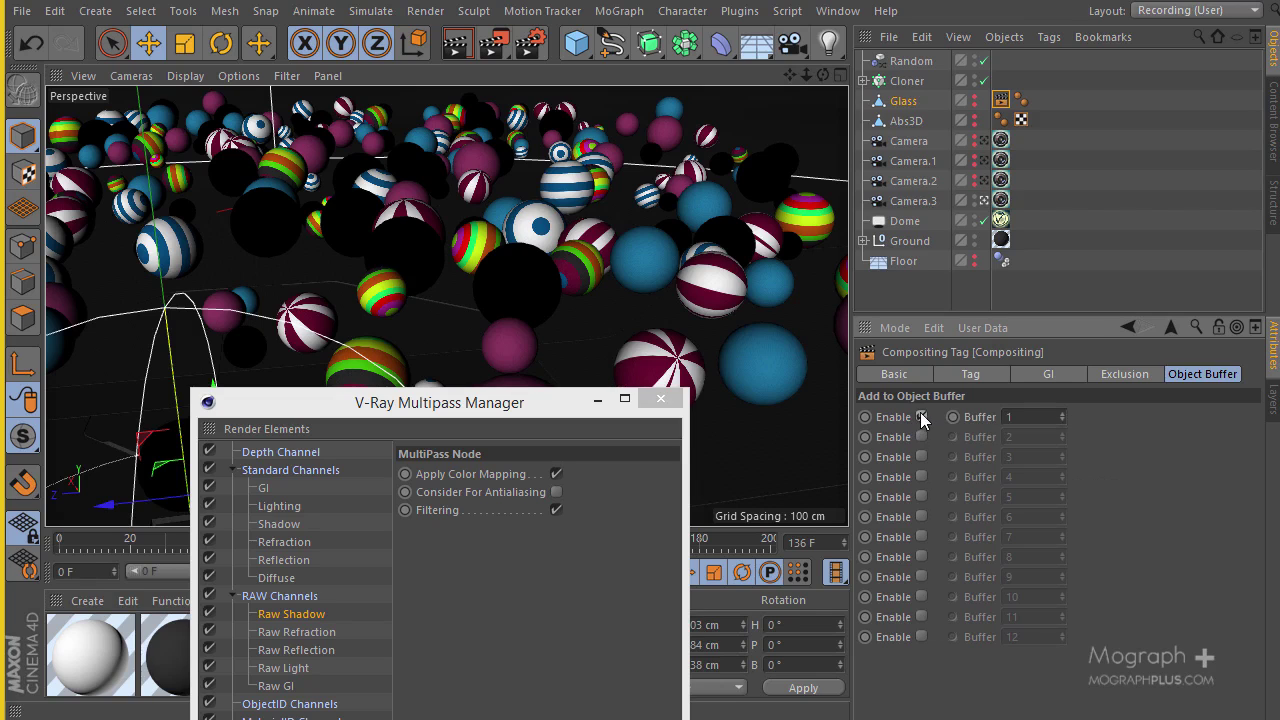
Step: Add an Object Buffer pass with Group ID 1 to Multi-Pass in the render settings
click(531, 43)
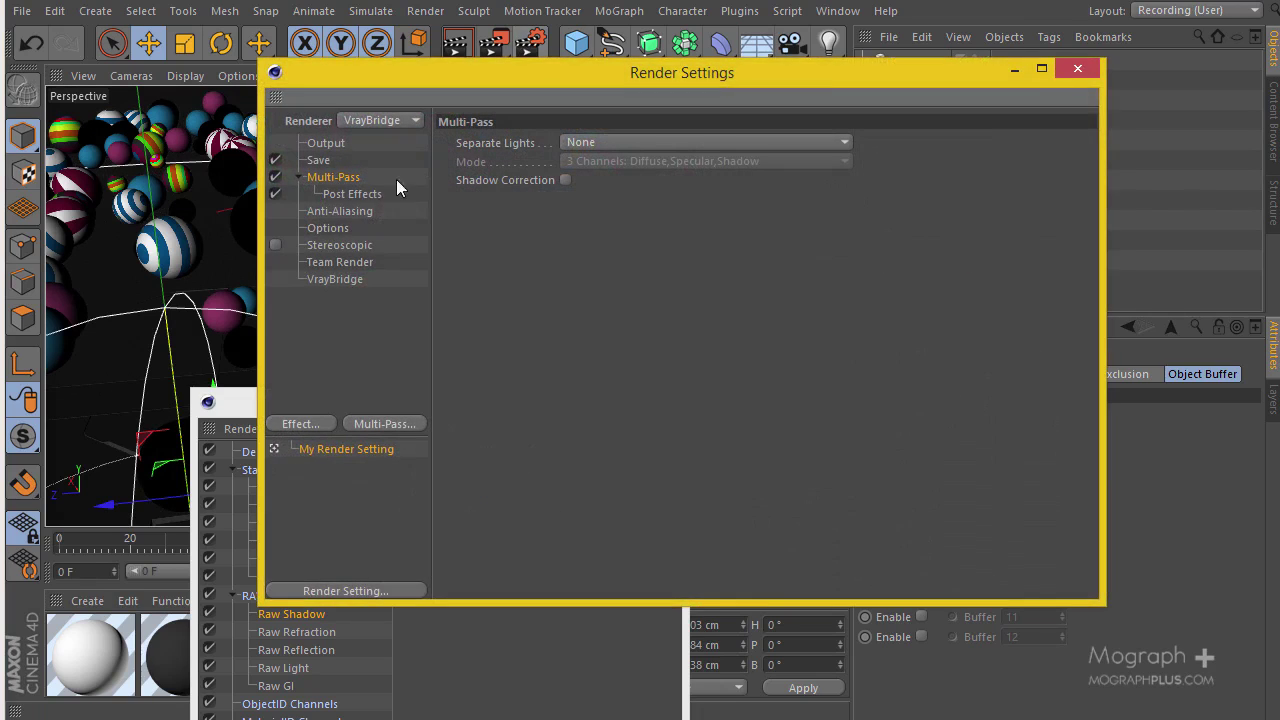
right_click(340, 178)
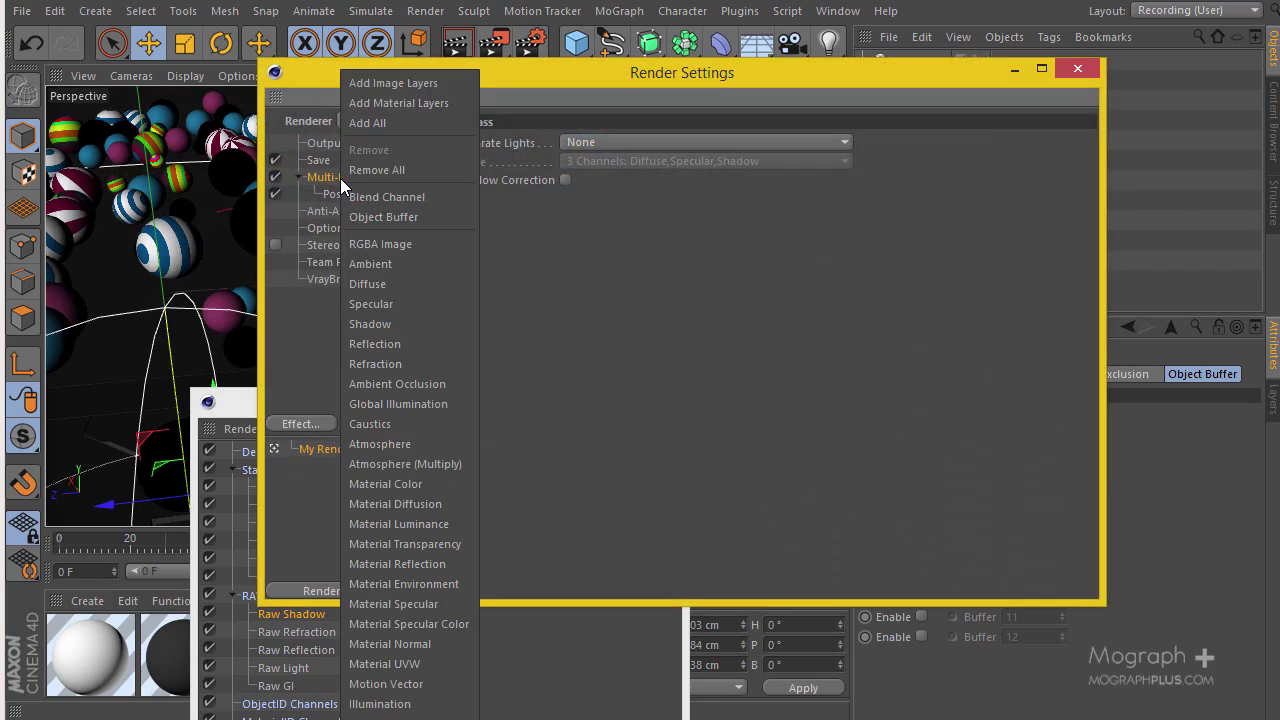
click(428, 222)
click(561, 147)
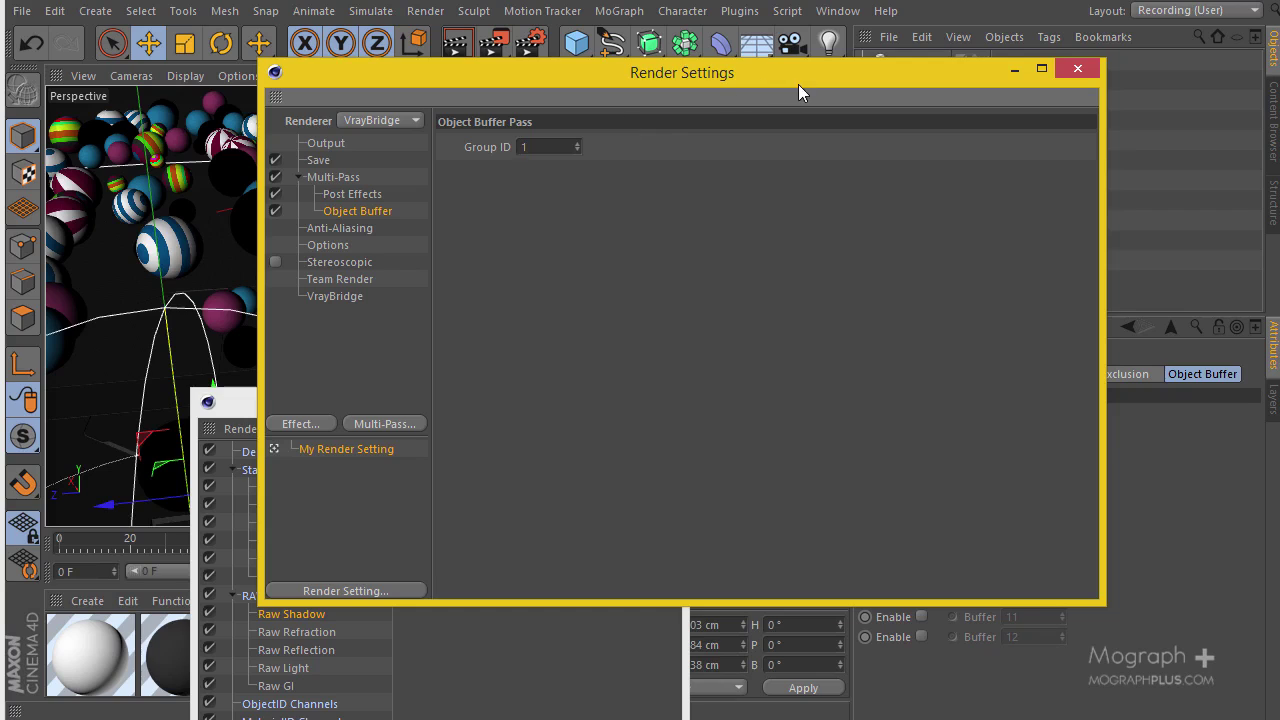
Step: Delete the Object Buffer pass from the render settings and the Compositing tag from the Glass object
drag(798, 84, 593, 215)
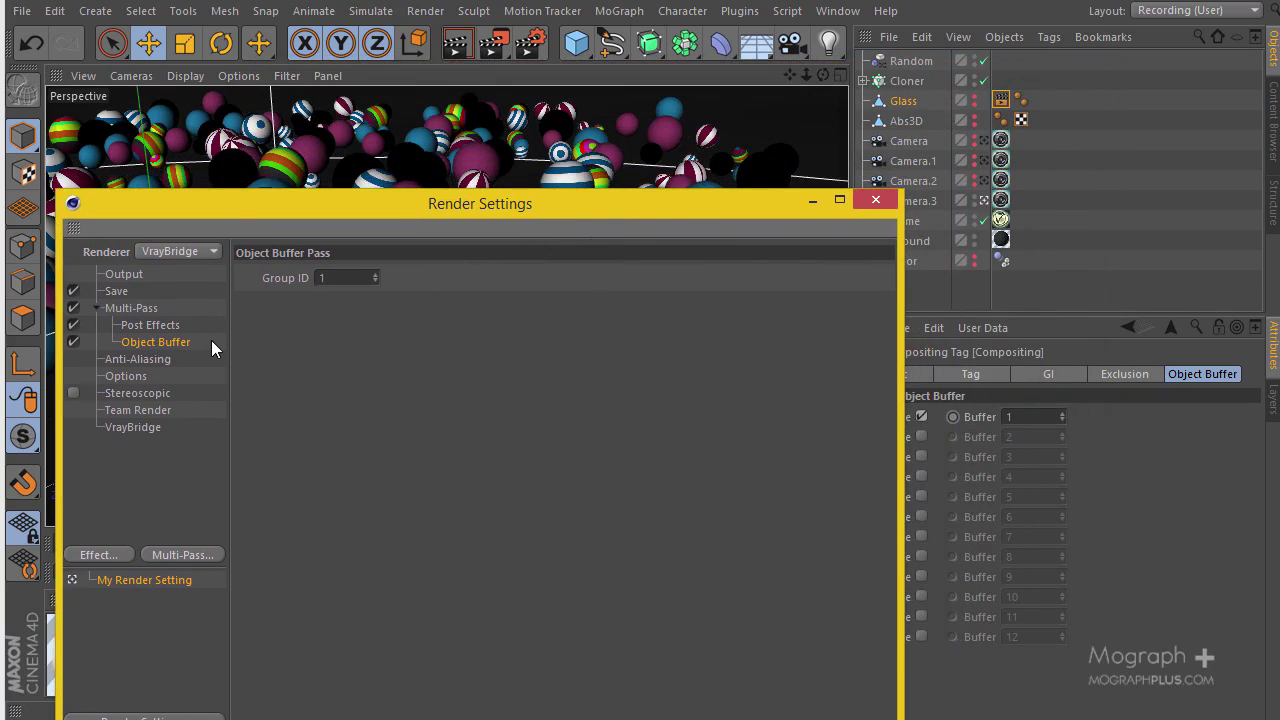
key(Delete)
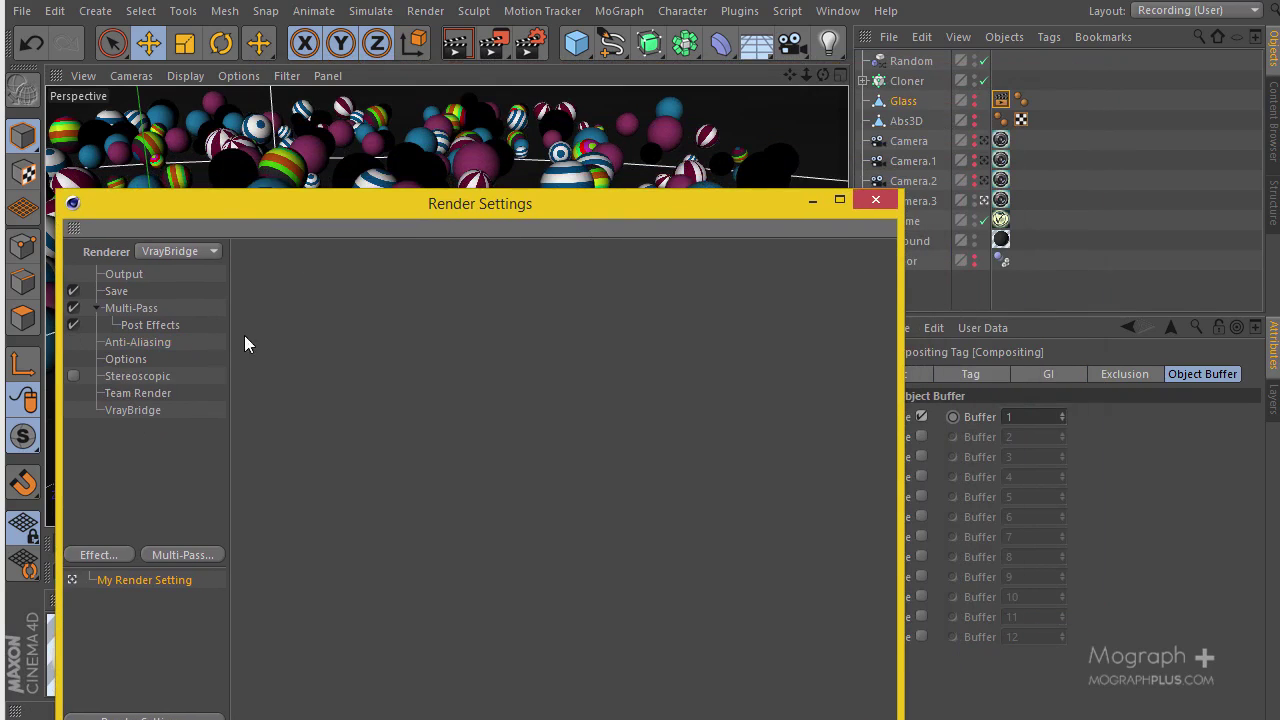
click(866, 201)
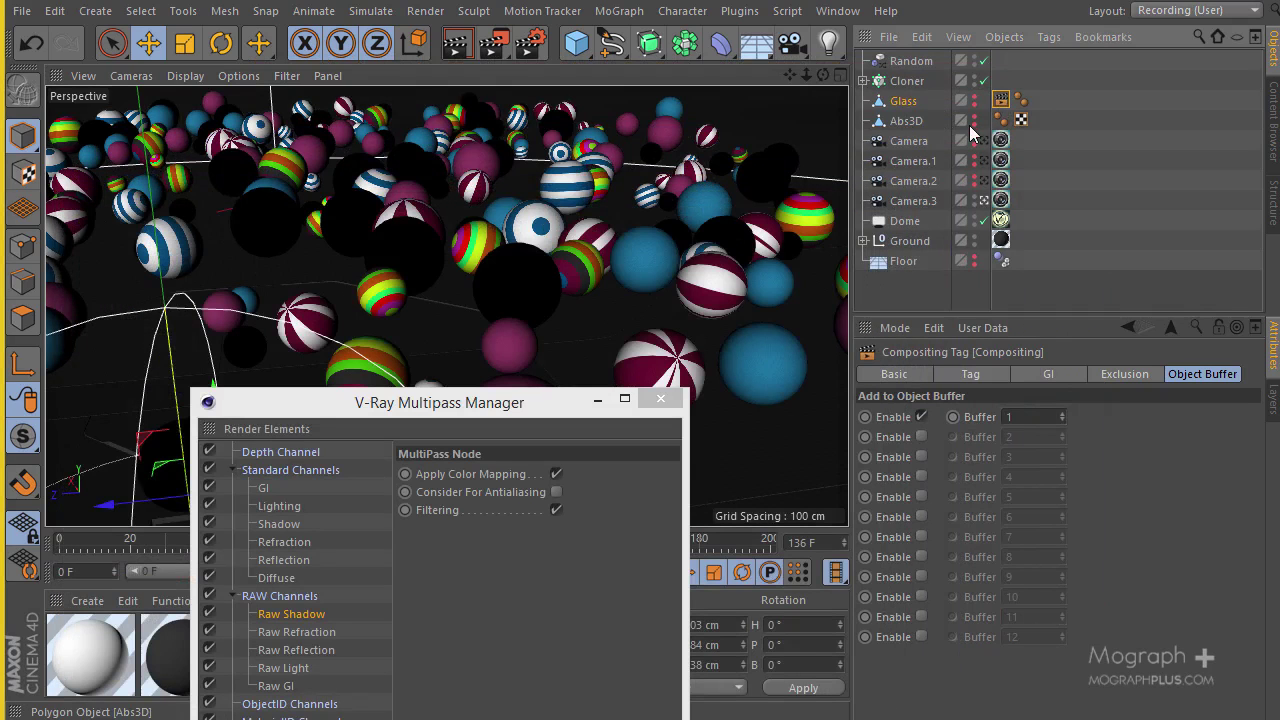
key(Delete)
Step: Add a VrayCompositing tag to the Cloner and set its Object ID to 1
drag(444, 402, 410, 188)
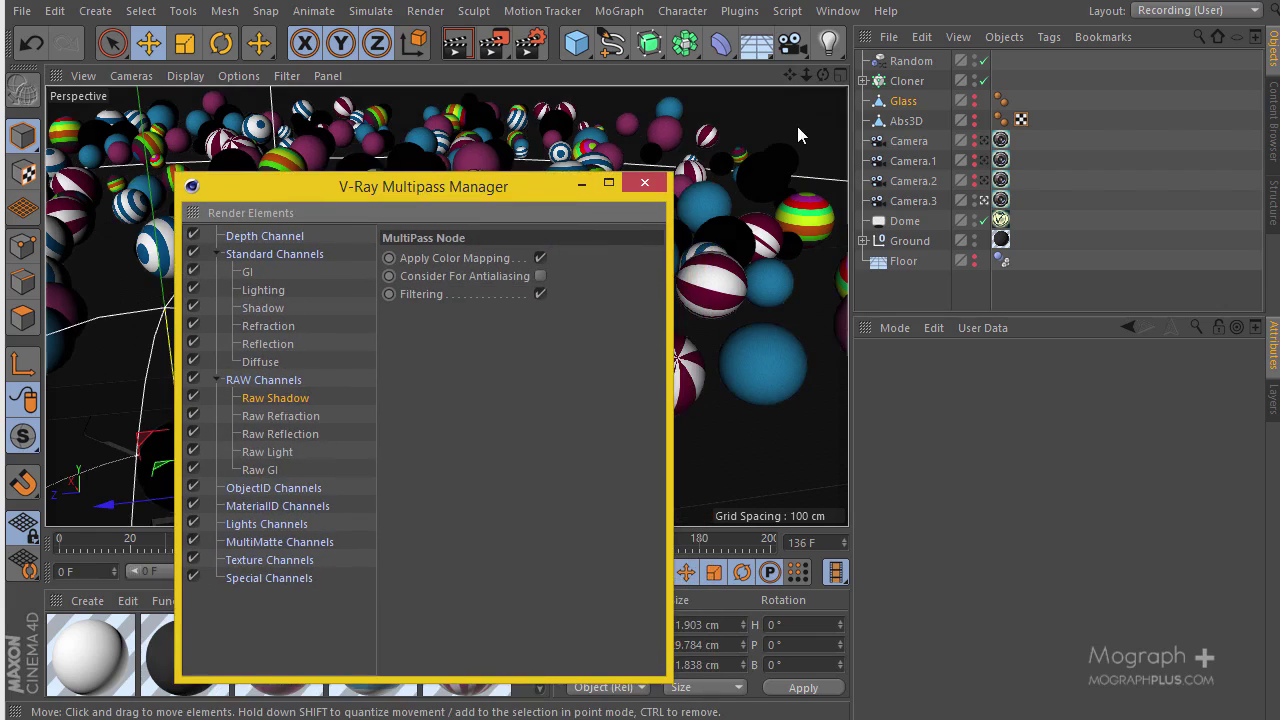
drag(551, 188, 416, 464)
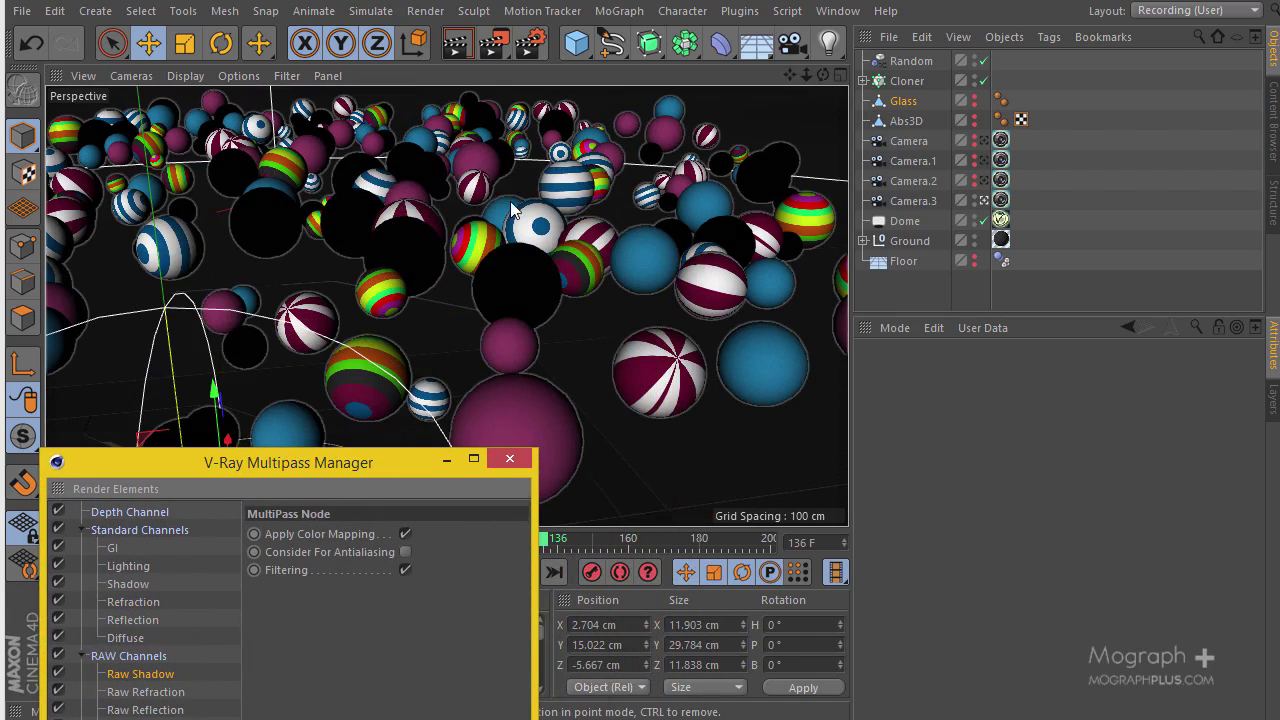
right_click(910, 80)
mouse_move(985, 221)
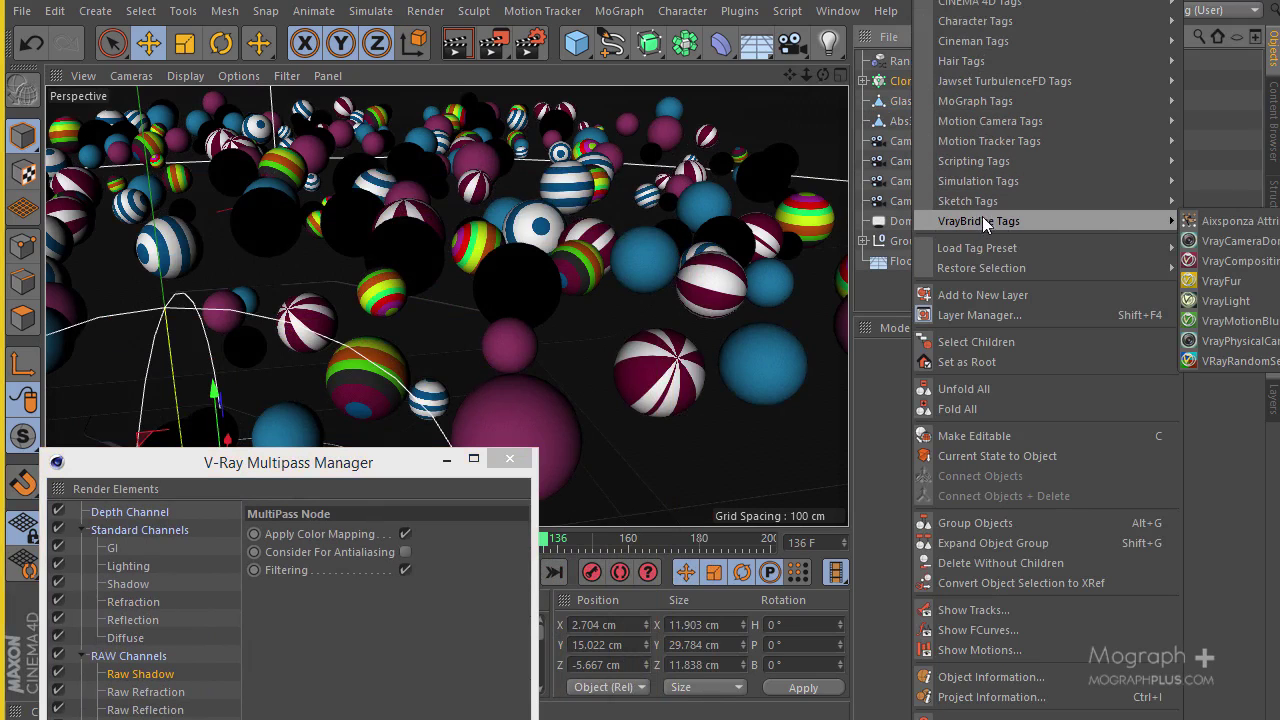
click(1240, 278)
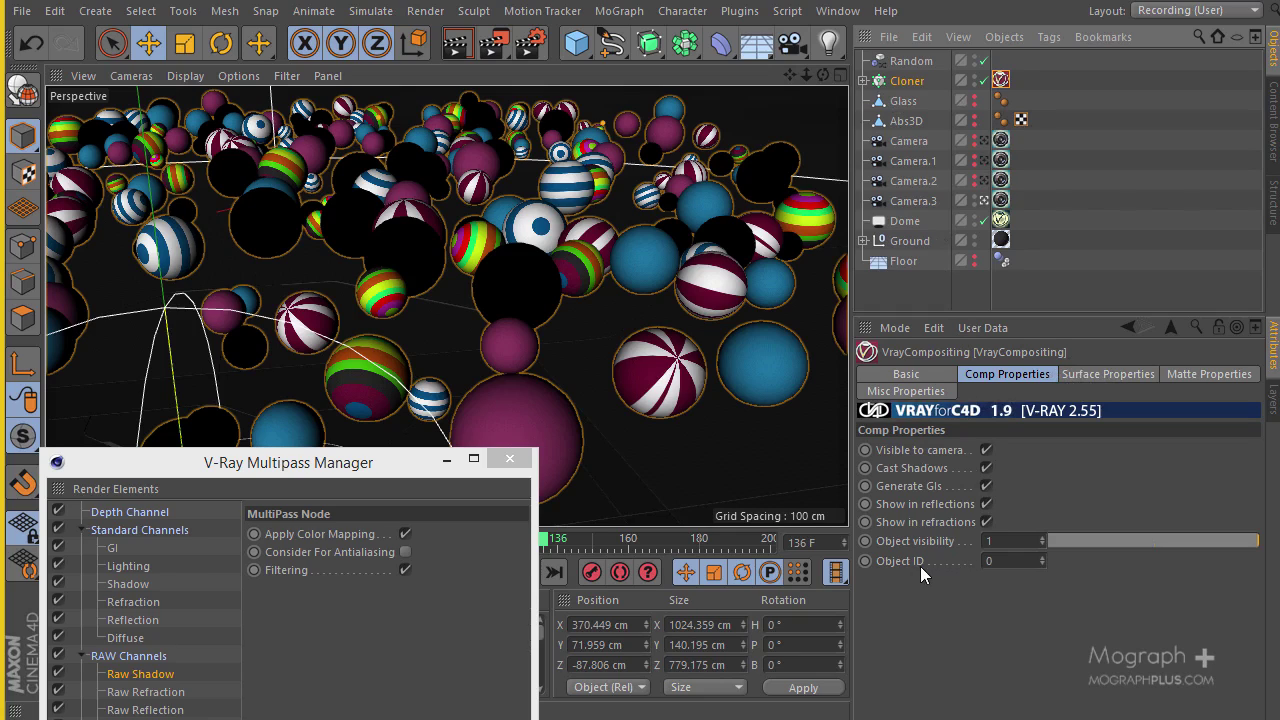
click(998, 561)
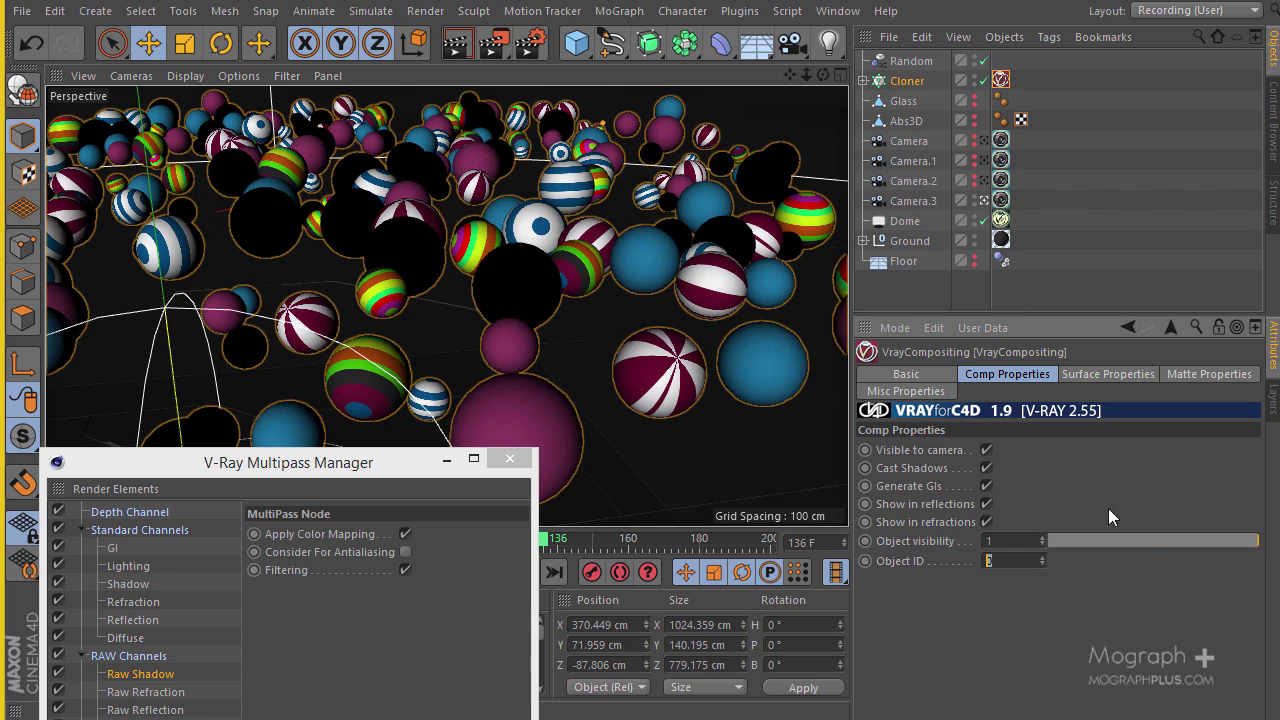
text(2)
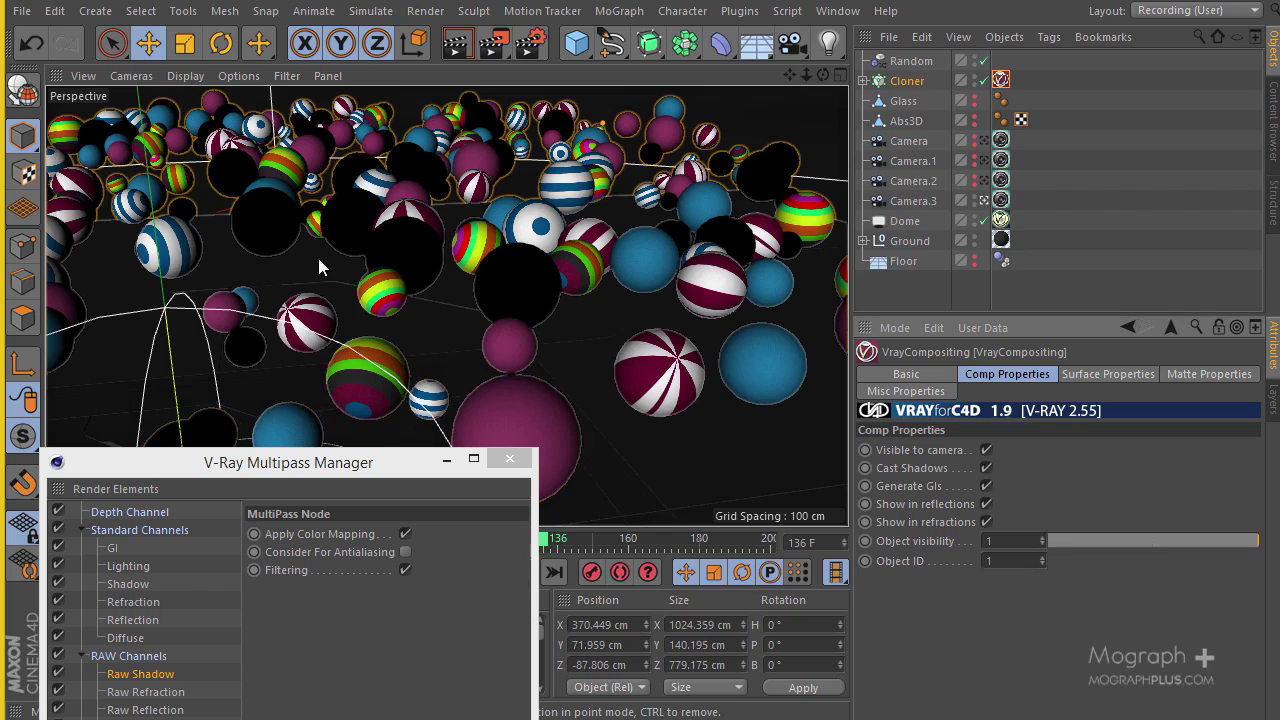
Step: Add a VrayCompositing tag to the Ground object and set its Object ID to 2
right_click(898, 240)
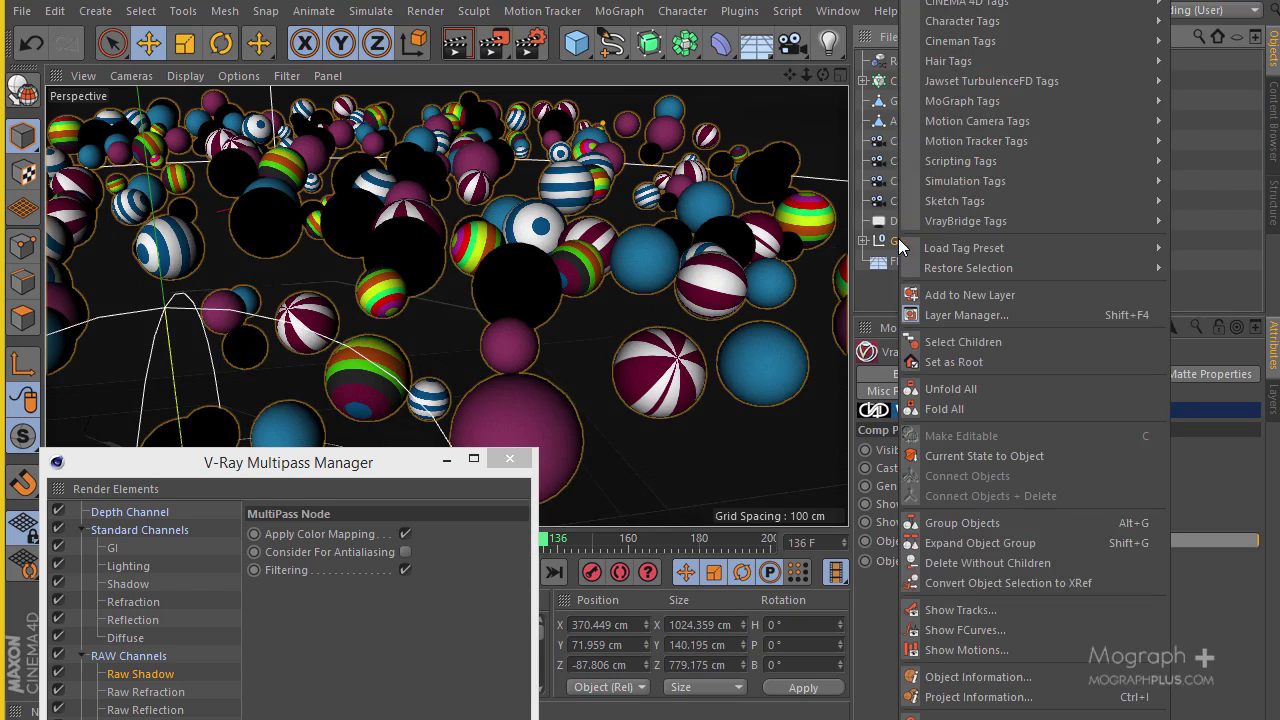
mouse_move(990, 221)
click(1232, 261)
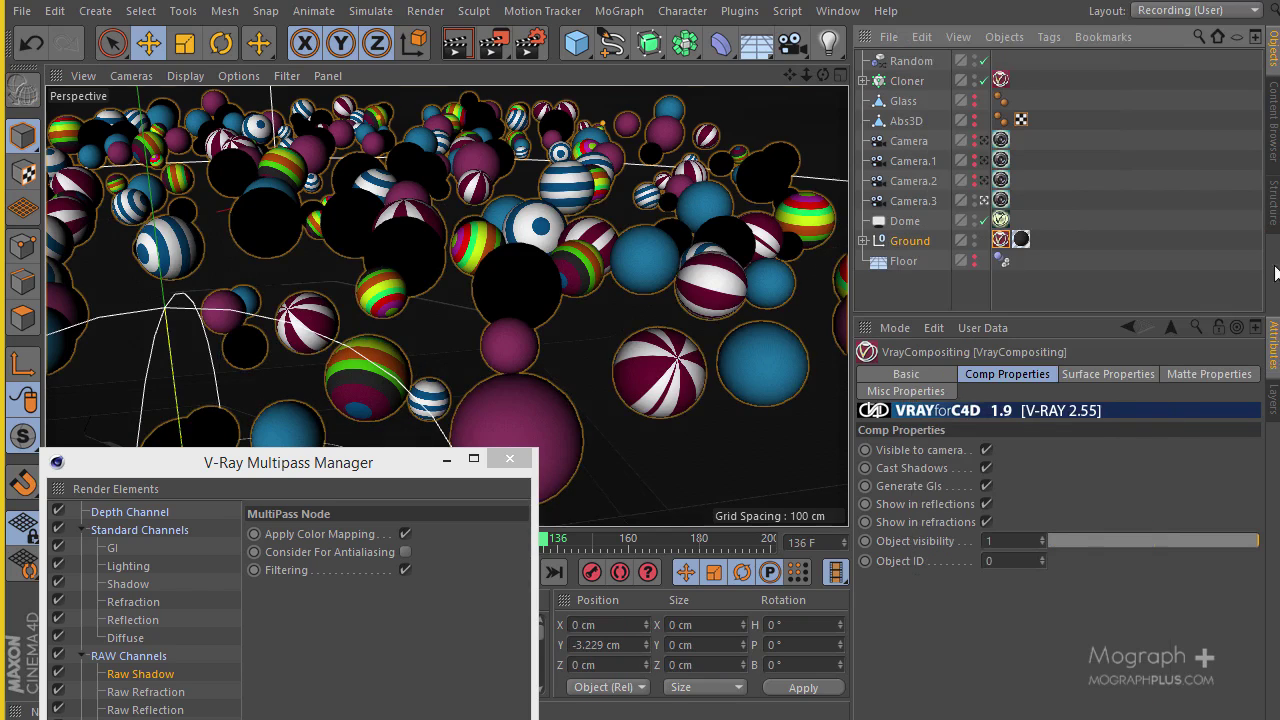
click(1031, 558)
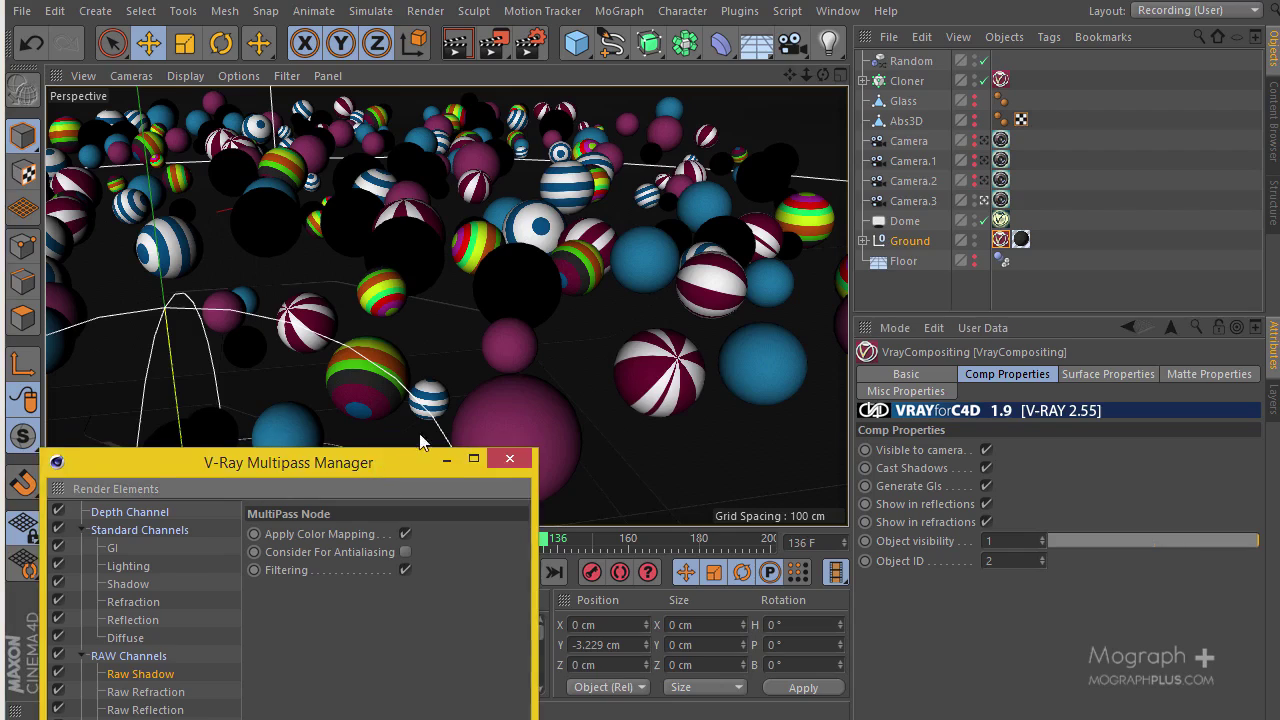
Step: Add an Object Select channel to the V-Ray render elements and set its ID to 1
drag(378, 455, 633, 94)
click(378, 133)
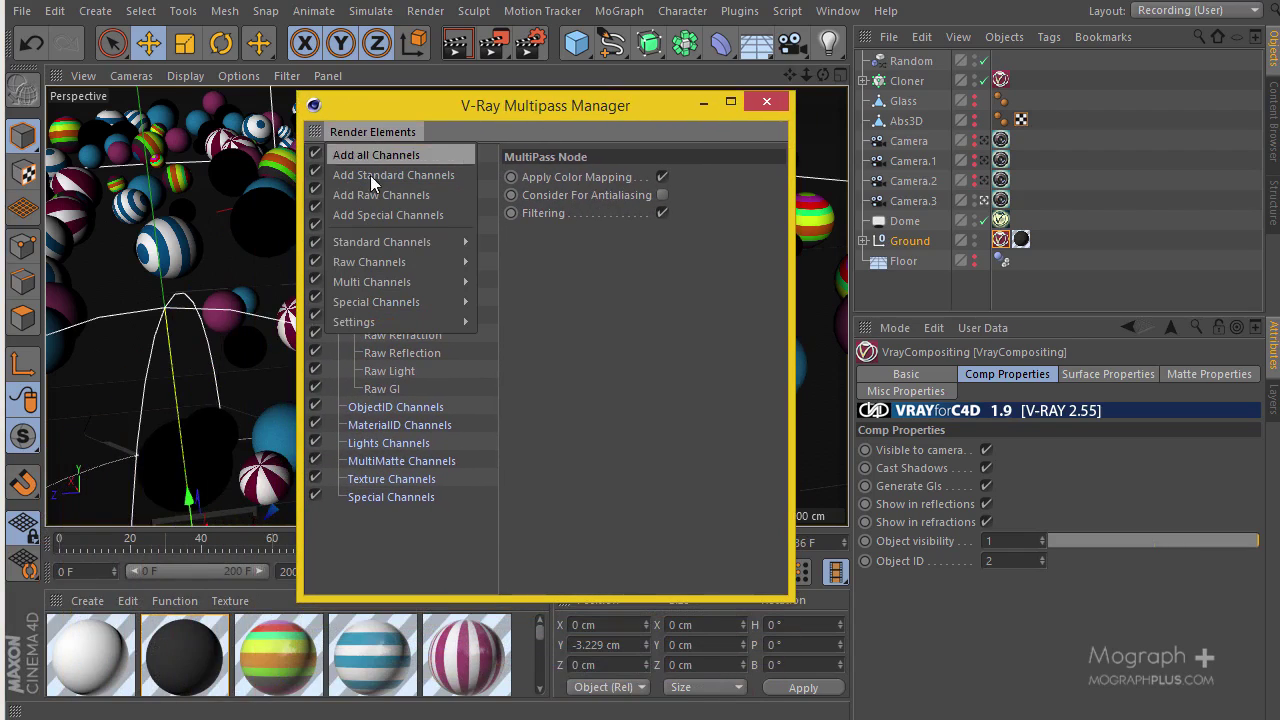
mouse_move(381, 282)
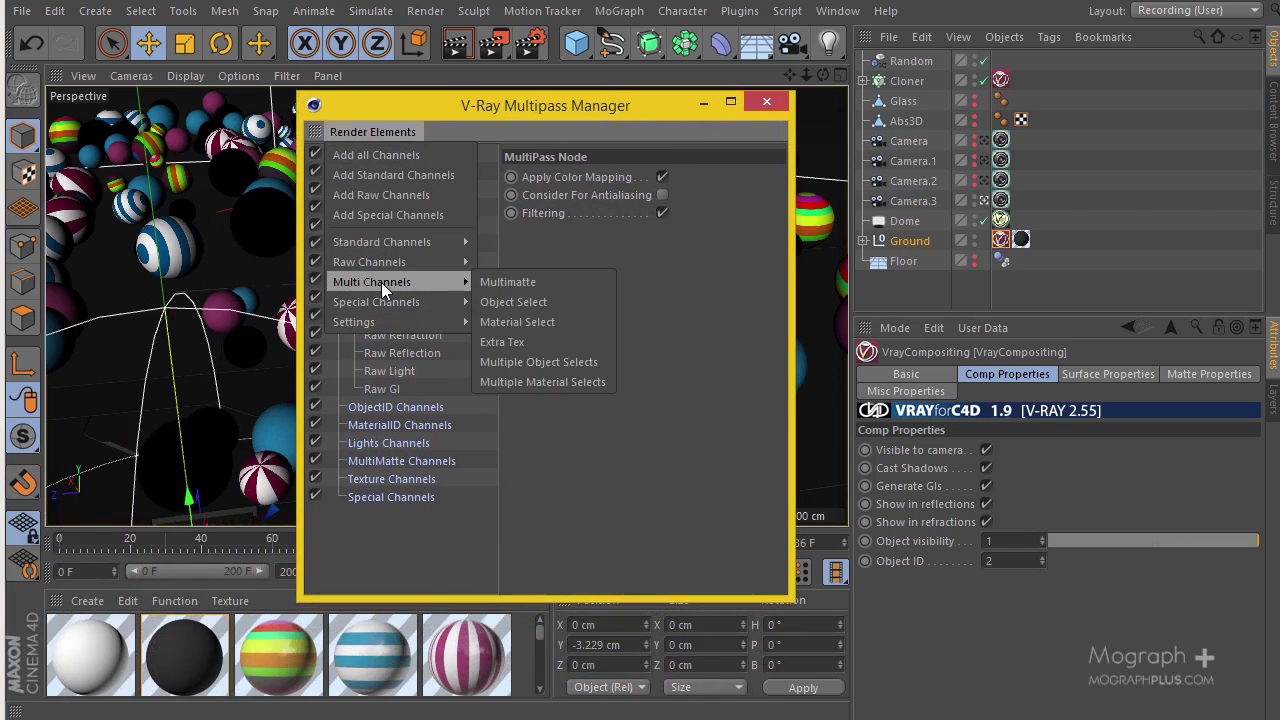
click(578, 302)
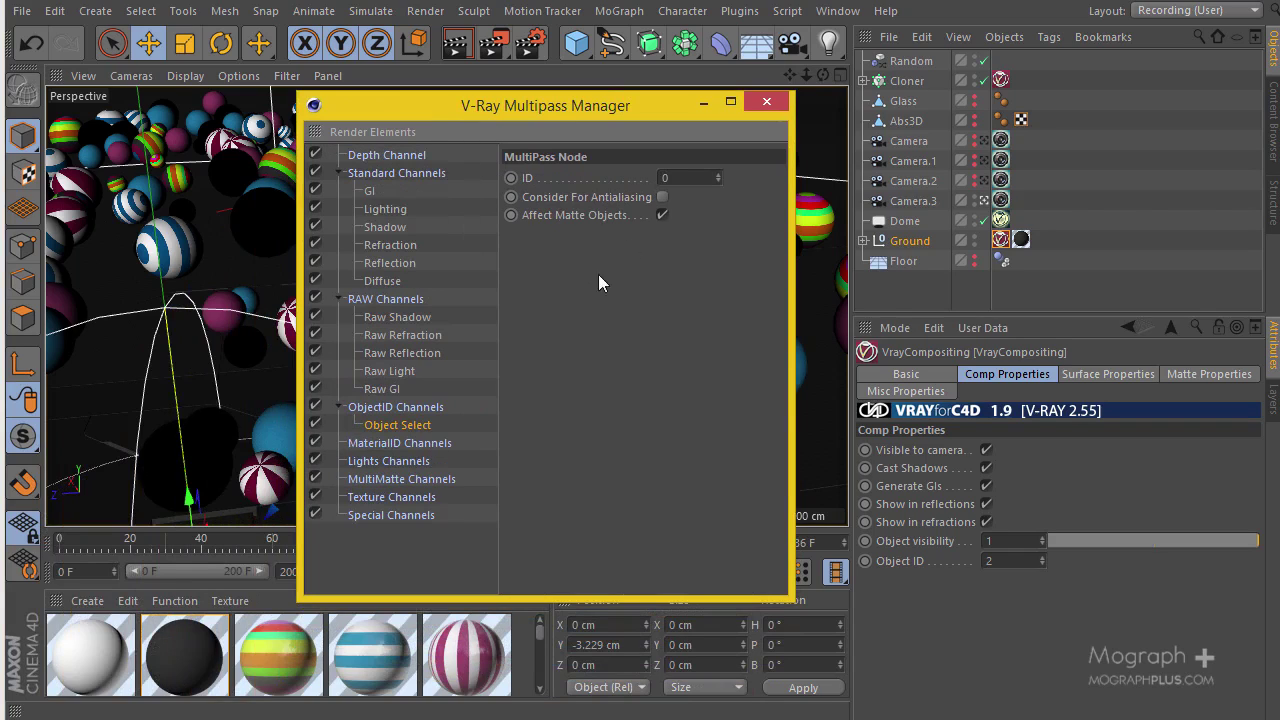
click(717, 174)
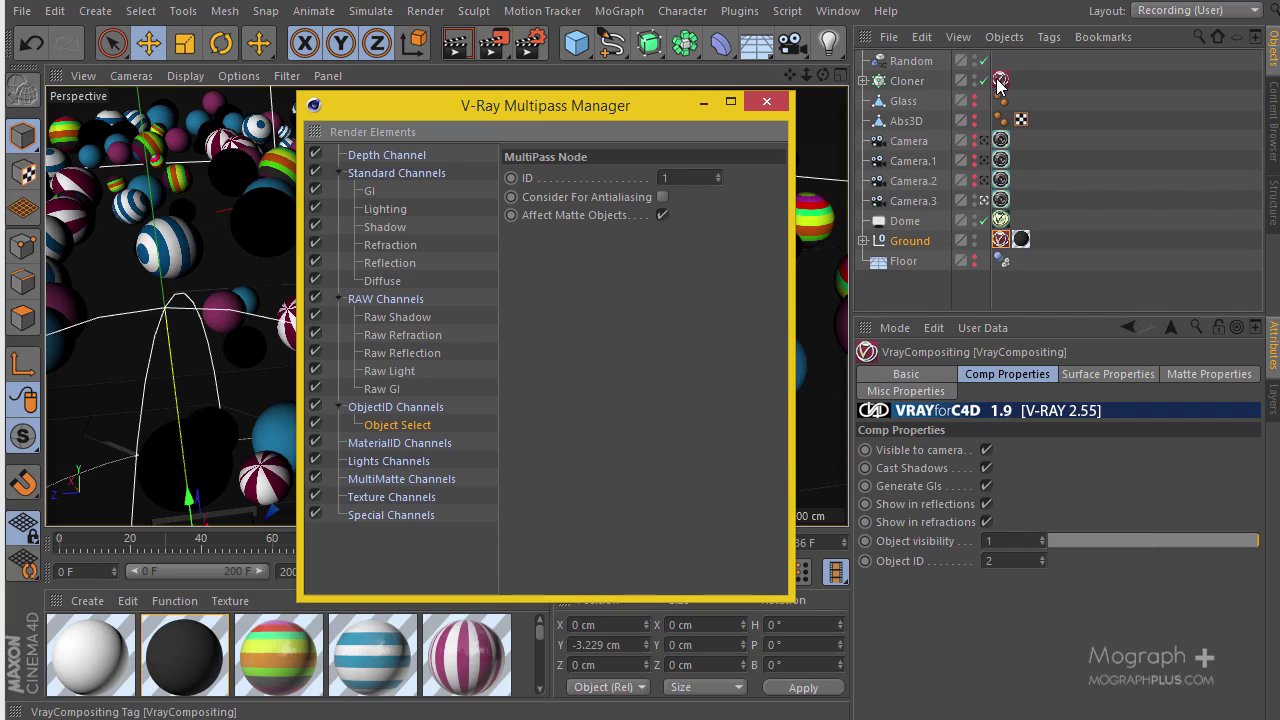
Step: Add a second Object Select channel to the render elements and rename the existing ID 1 channel "Object Select 1"
click(349, 128)
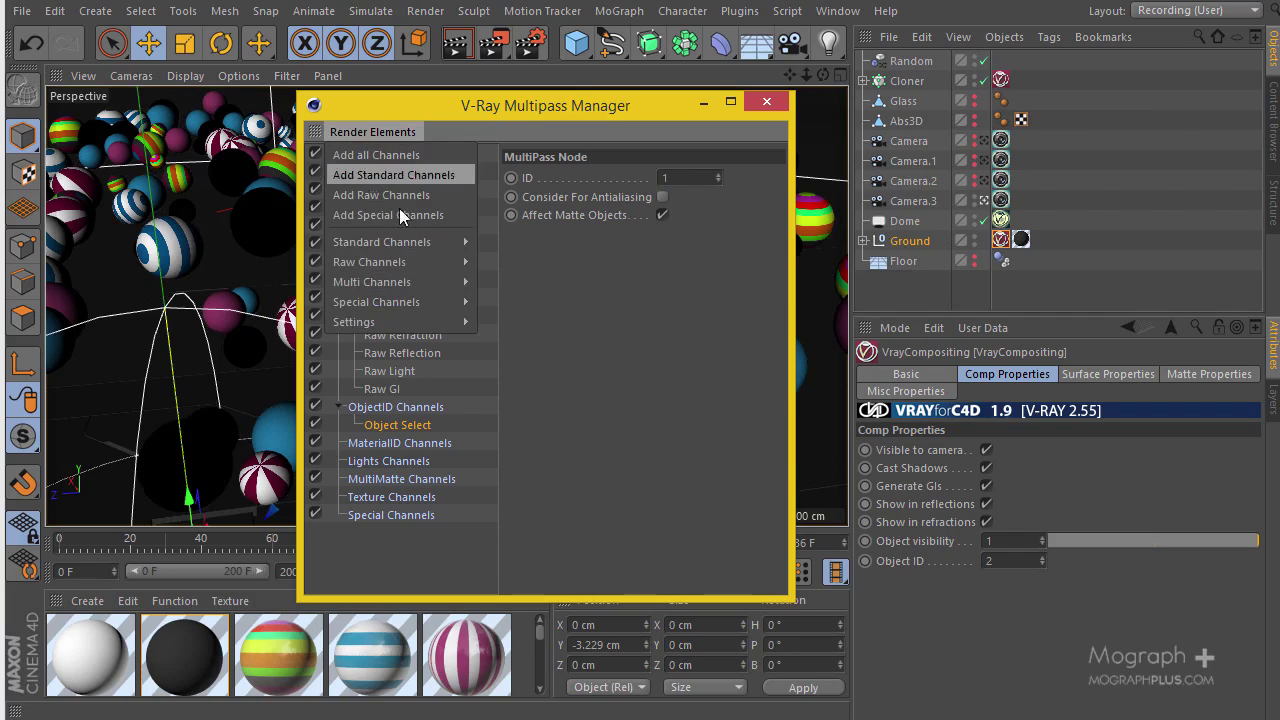
mouse_move(407, 261)
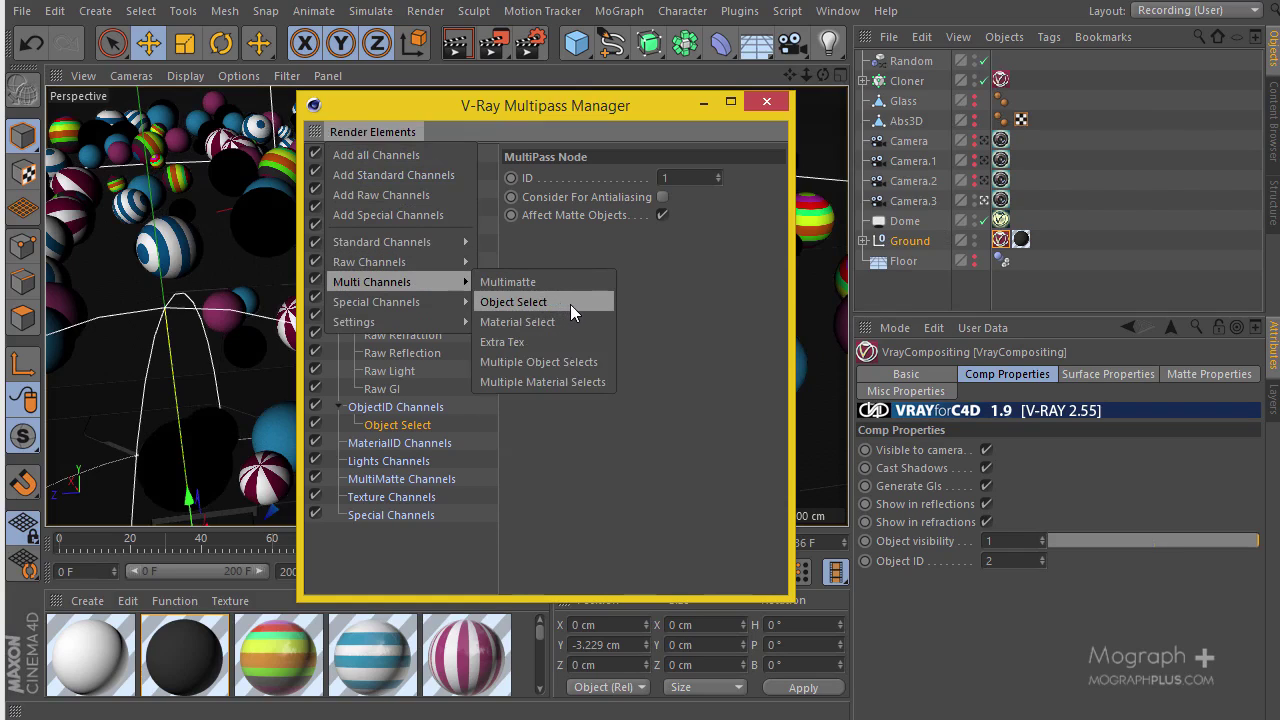
click(570, 304)
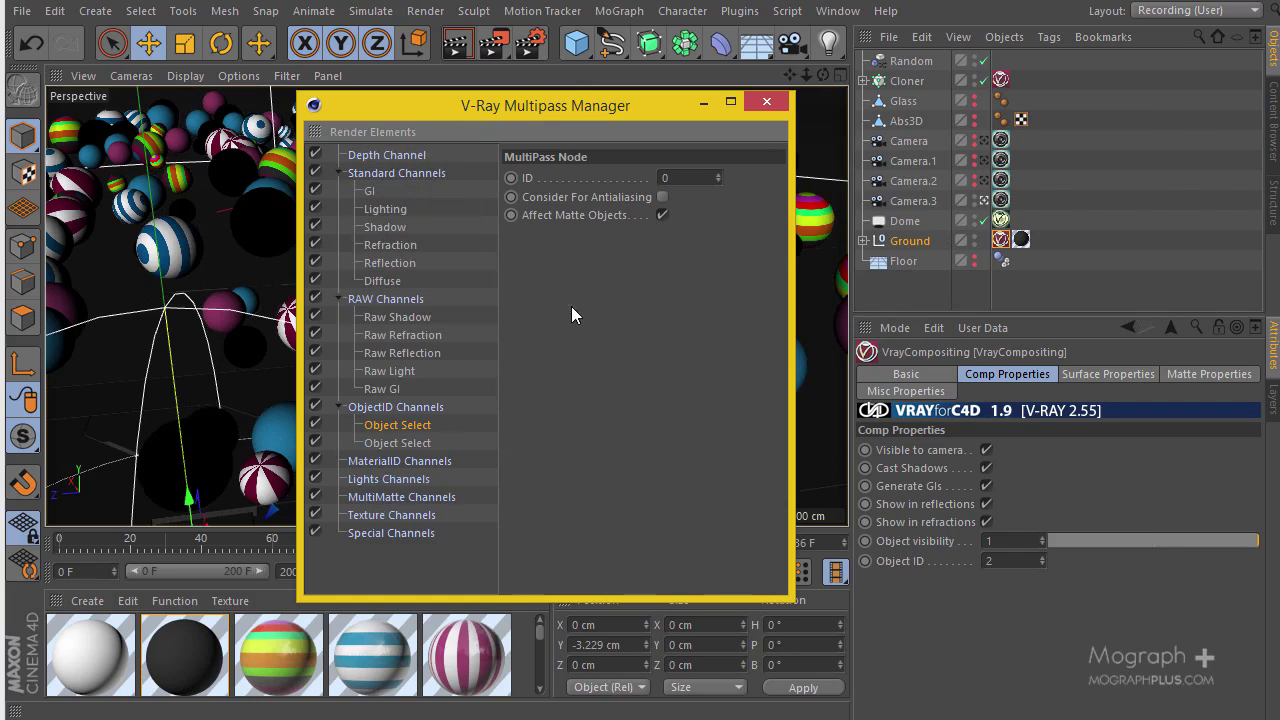
double_click(407, 442)
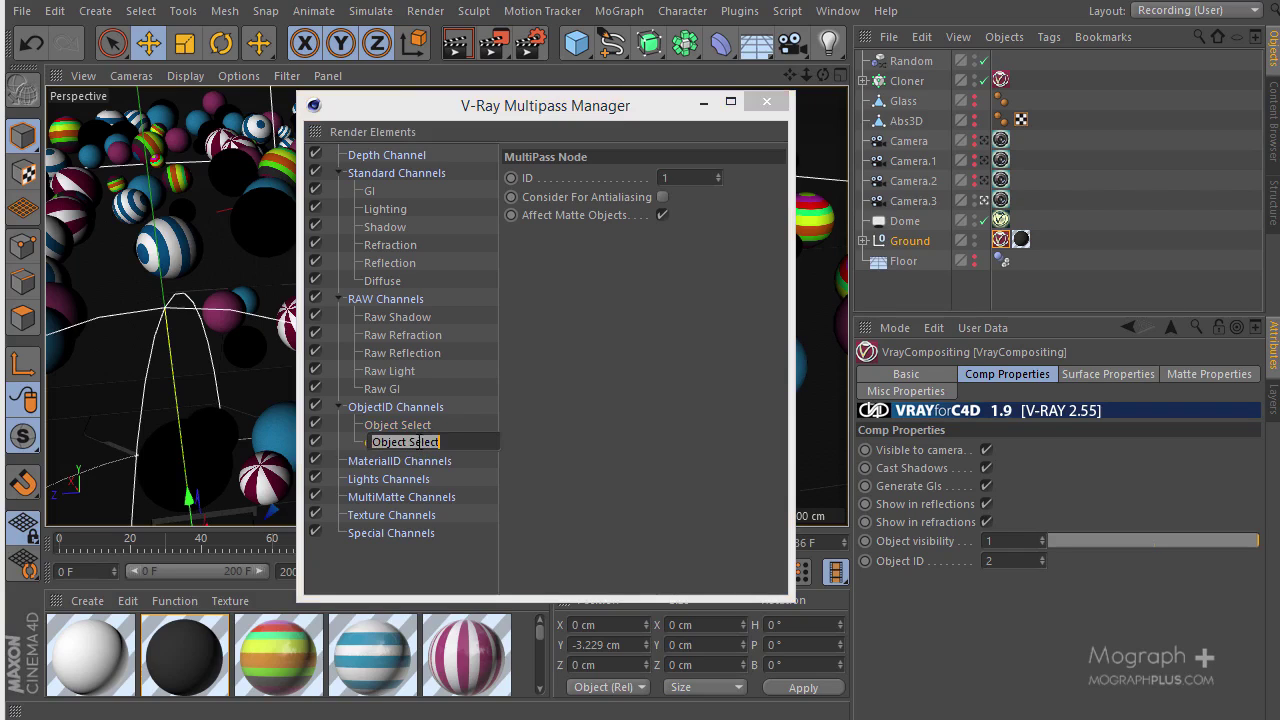
click(461, 440)
text(1)
key(Return)
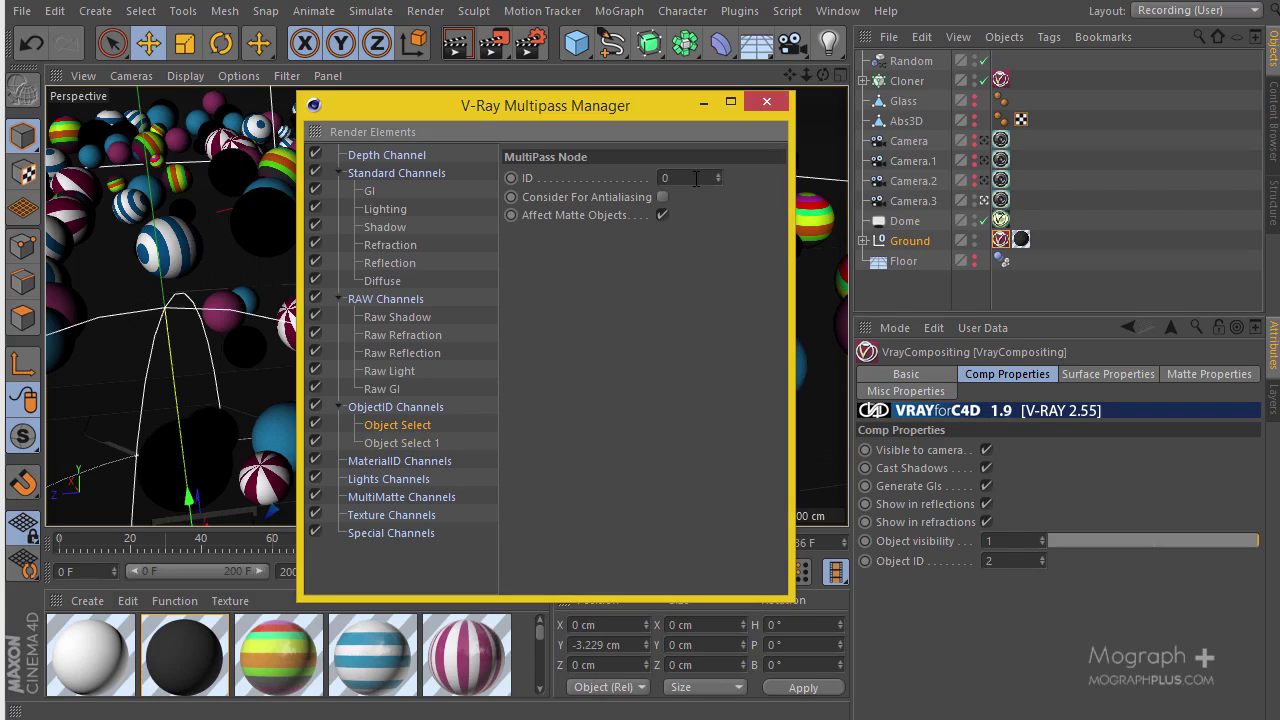
Step: Set the new Object Select channel's ID to 2 and rename it "Object Select 2"
text(2)
double_click(425, 424)
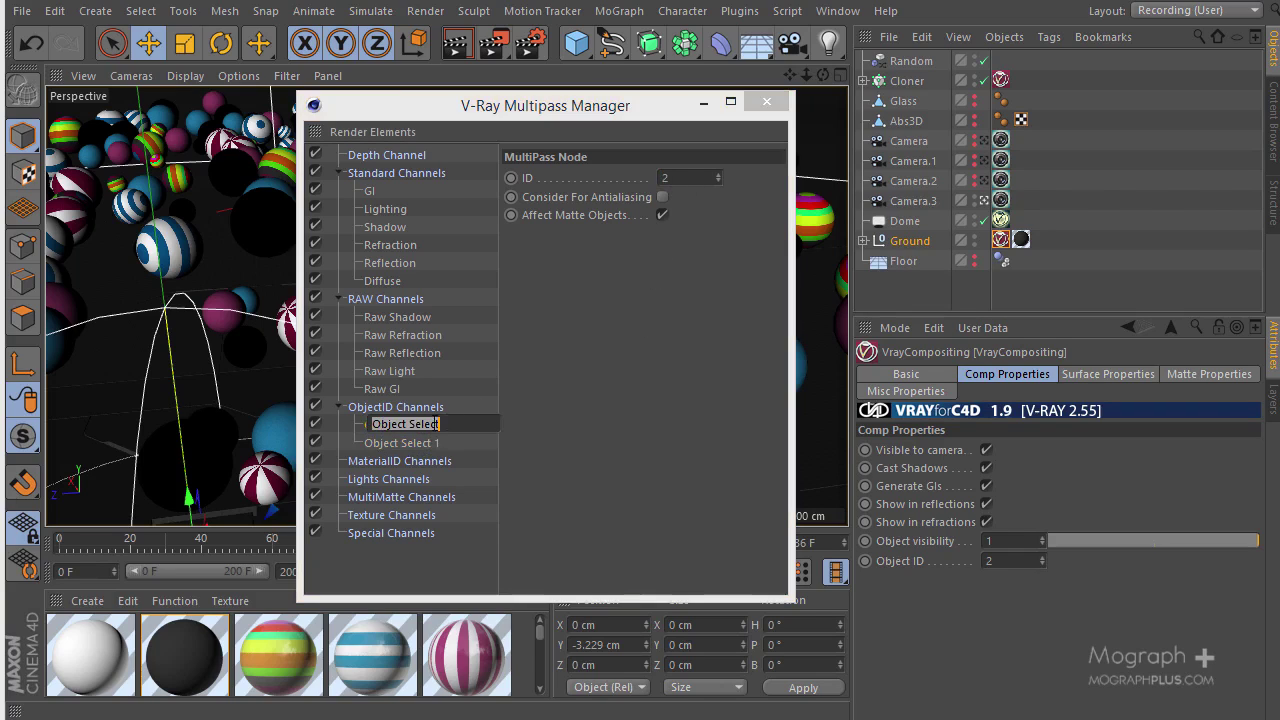
click(461, 423)
text(2)
key(Return)
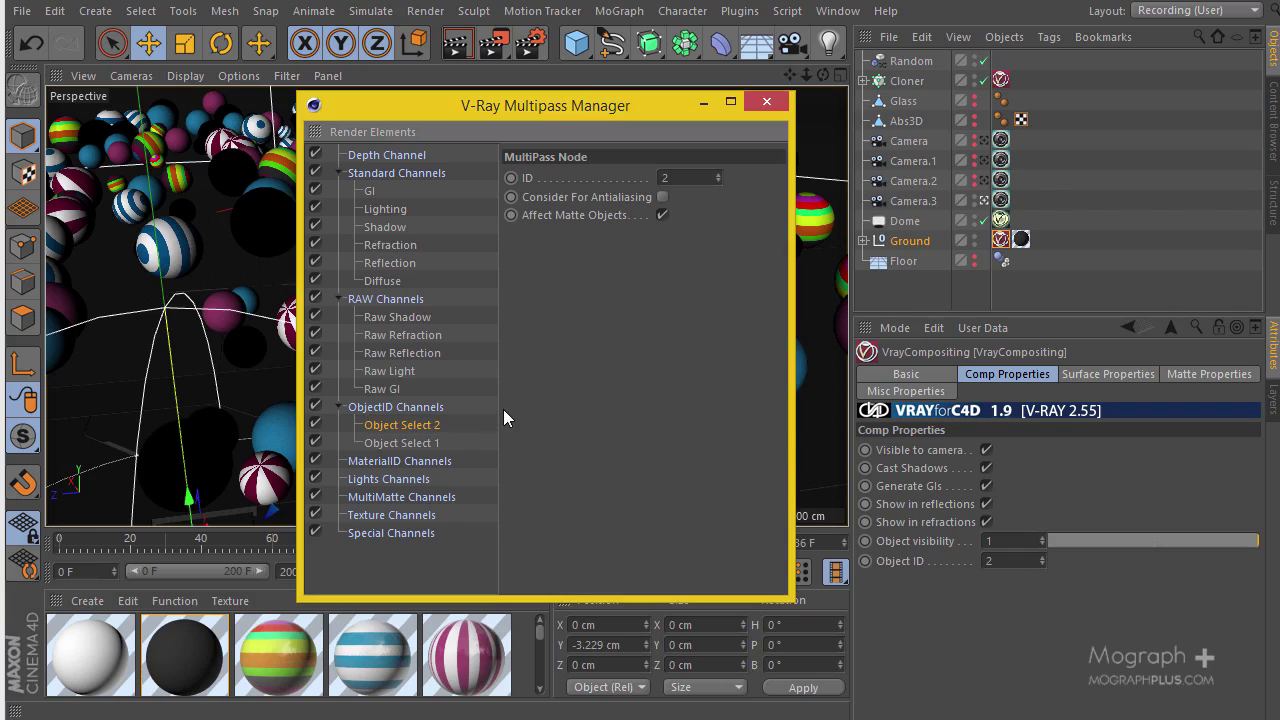
Step: Open the blue-and-white striped material VRayAdvancedMaterial.1 for editing and set its MatID to 3
drag(641, 103, 1081, 150)
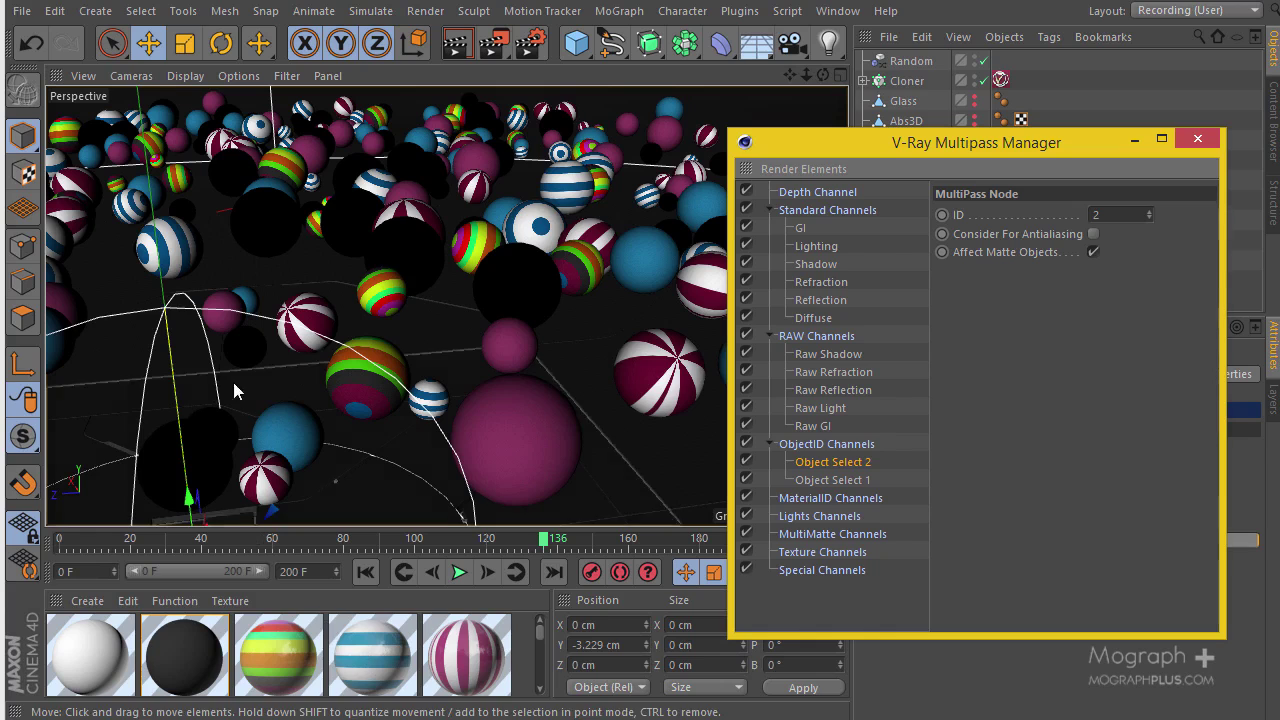
click(365, 655)
double_click(365, 649)
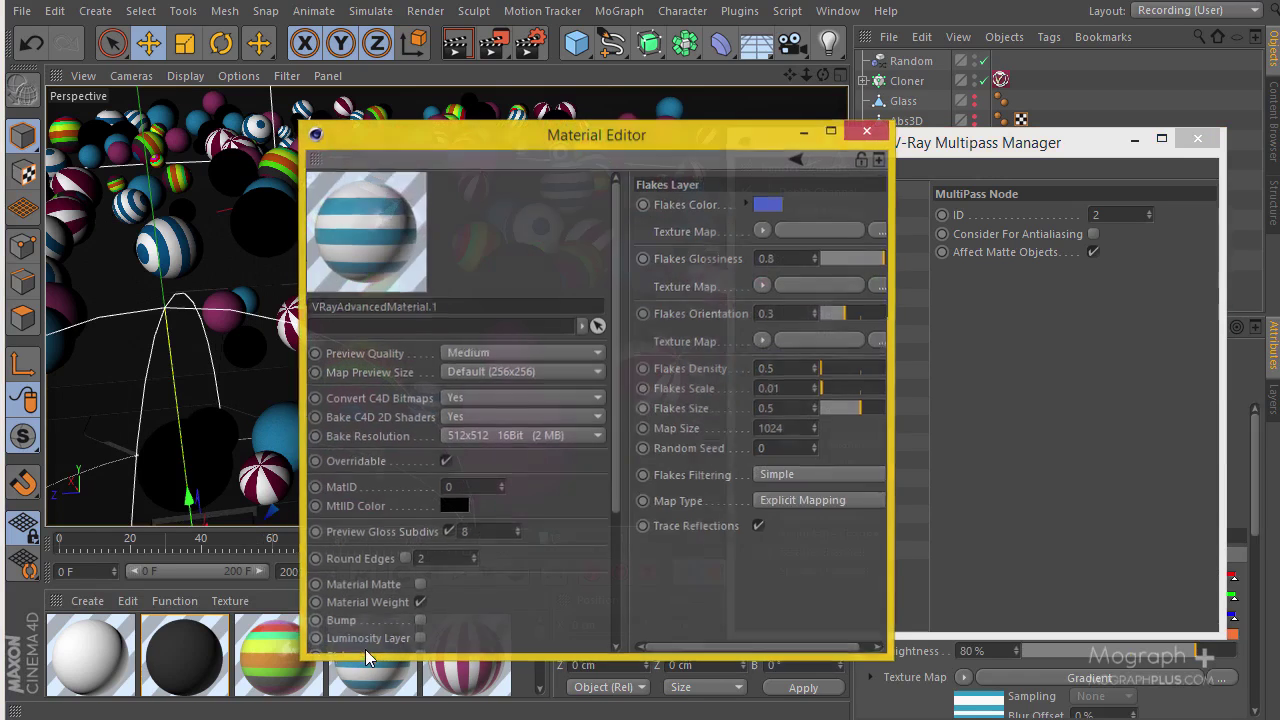
drag(609, 143, 894, 122)
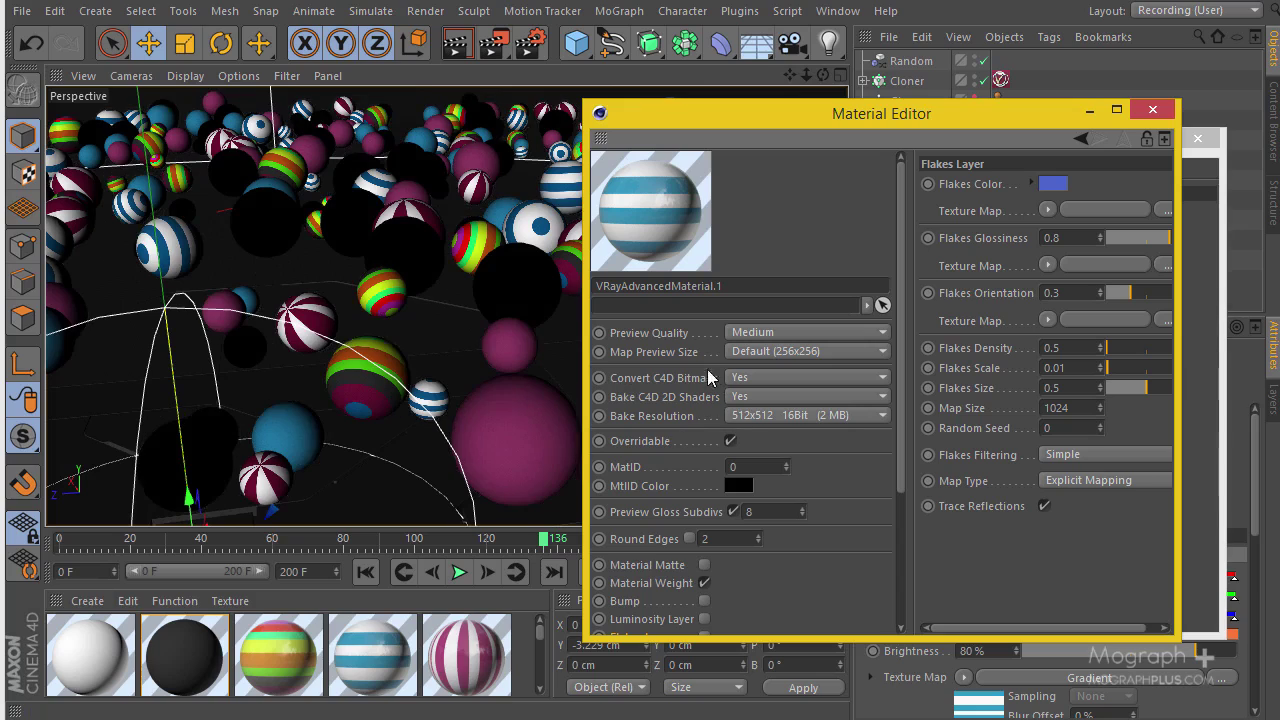
scroll(696, 432, down, 3)
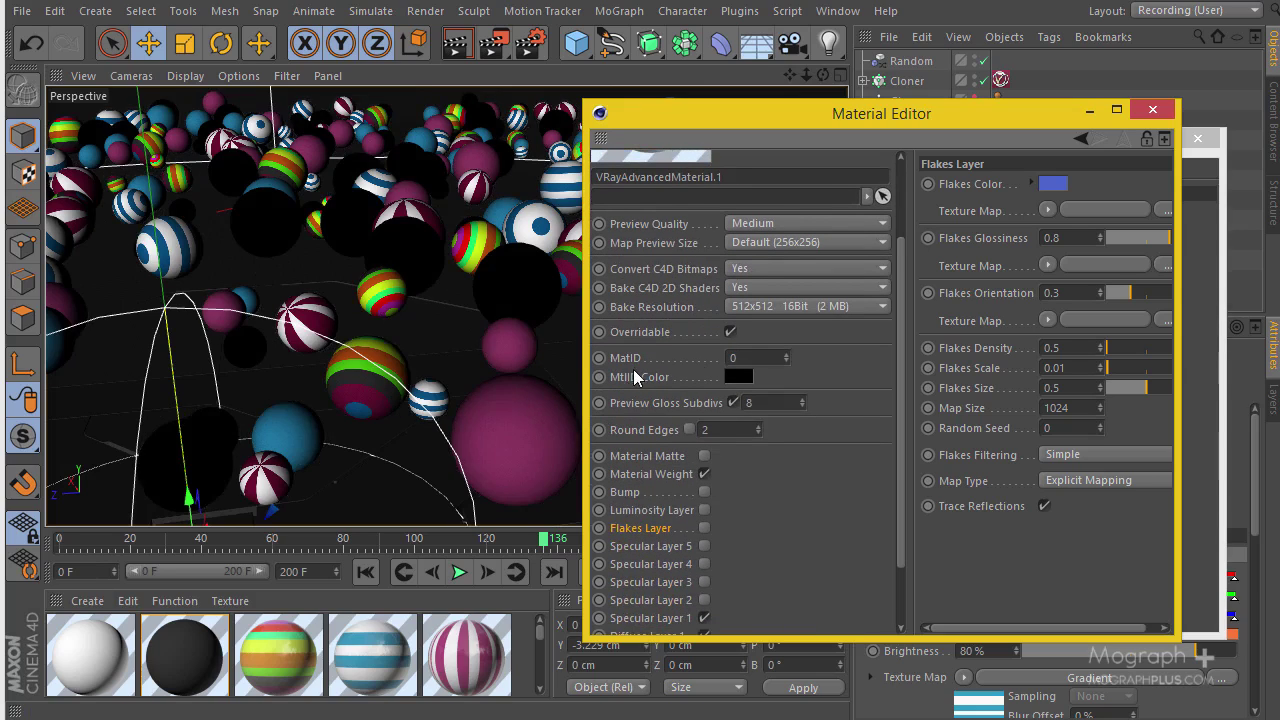
double_click(737, 357)
Step: Set the MatID of the magenta-and-white striped material VRayAdvancedMaterial.2 to 4 and close the Material Editor
click(472, 656)
double_click(472, 656)
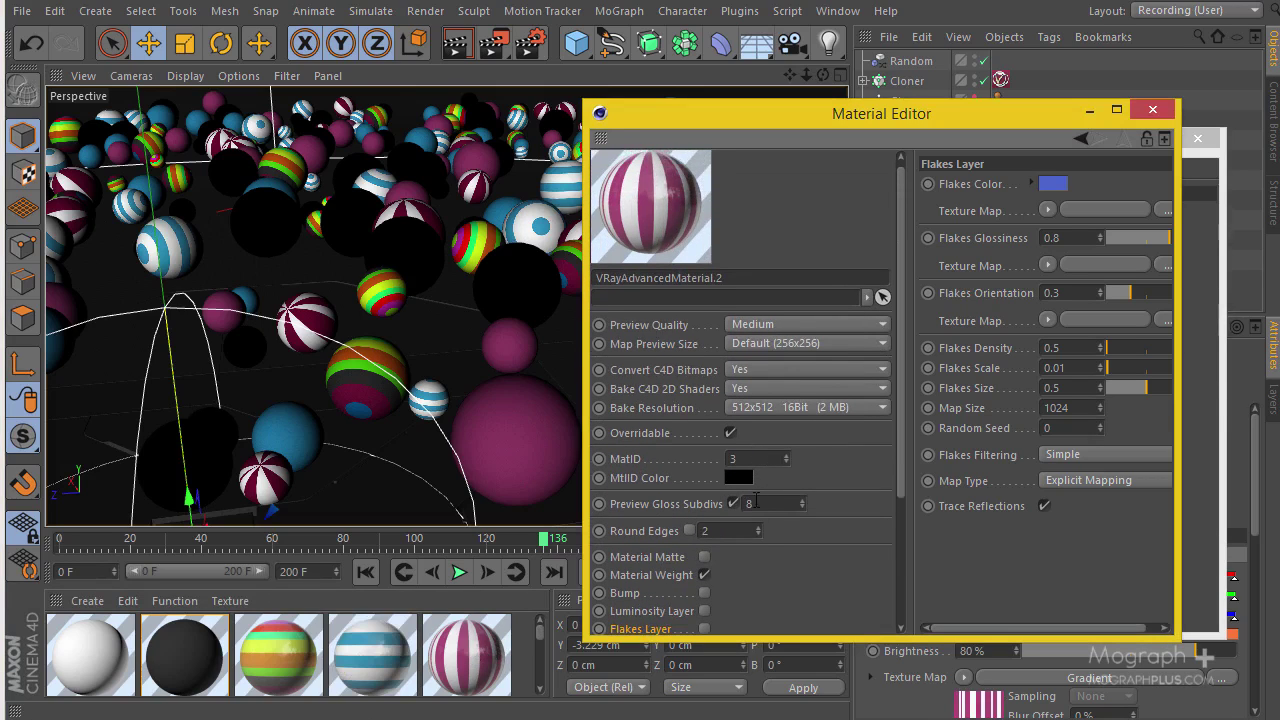
click(762, 457)
key(BackSpace)
text(4)
key(Return)
click(462, 665)
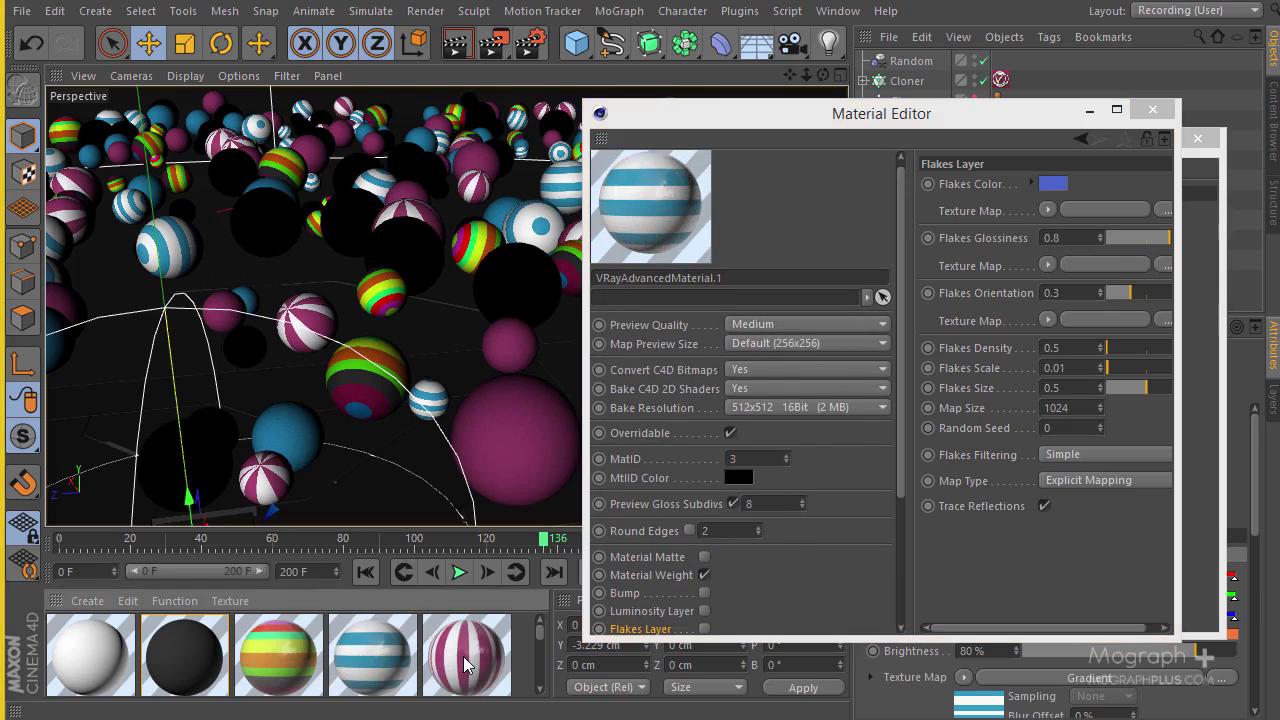
click(1153, 110)
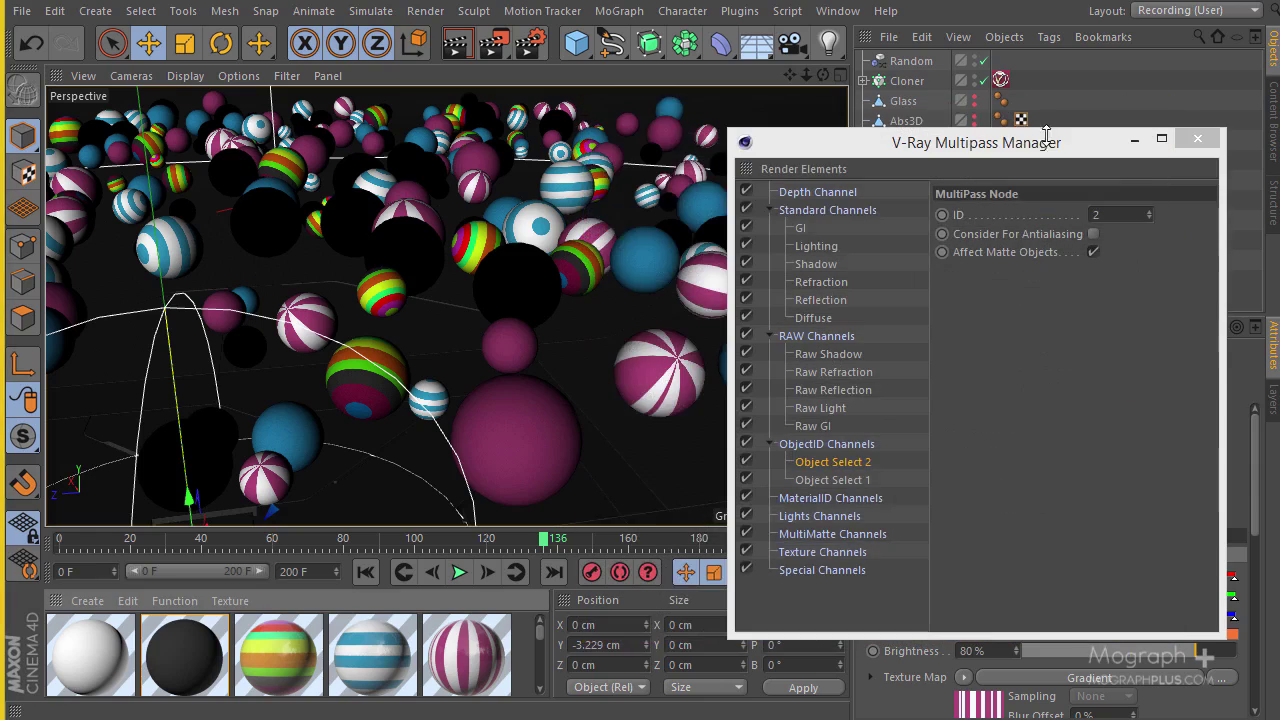
Step: Add two Material Select channels at once to the V-Ray render elements using Multiple Material Selects
click(969, 145)
drag(969, 145, 642, 68)
click(487, 92)
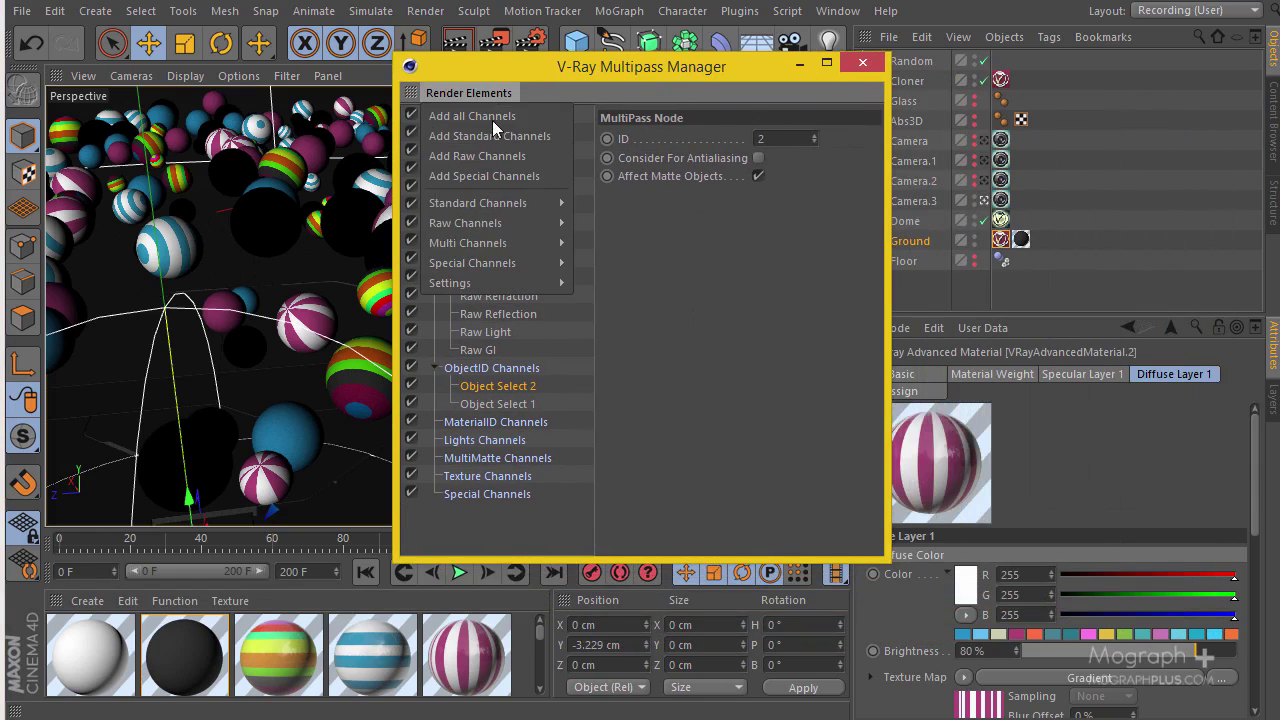
mouse_move(510, 262)
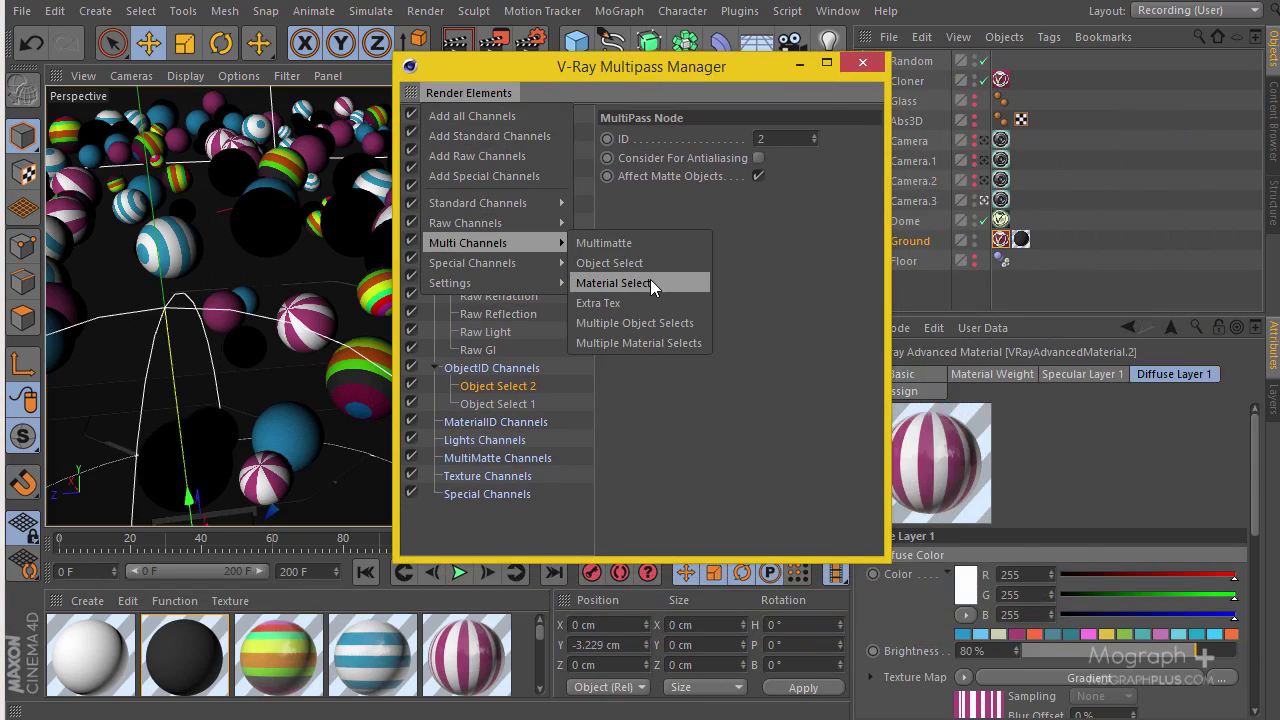
click(676, 341)
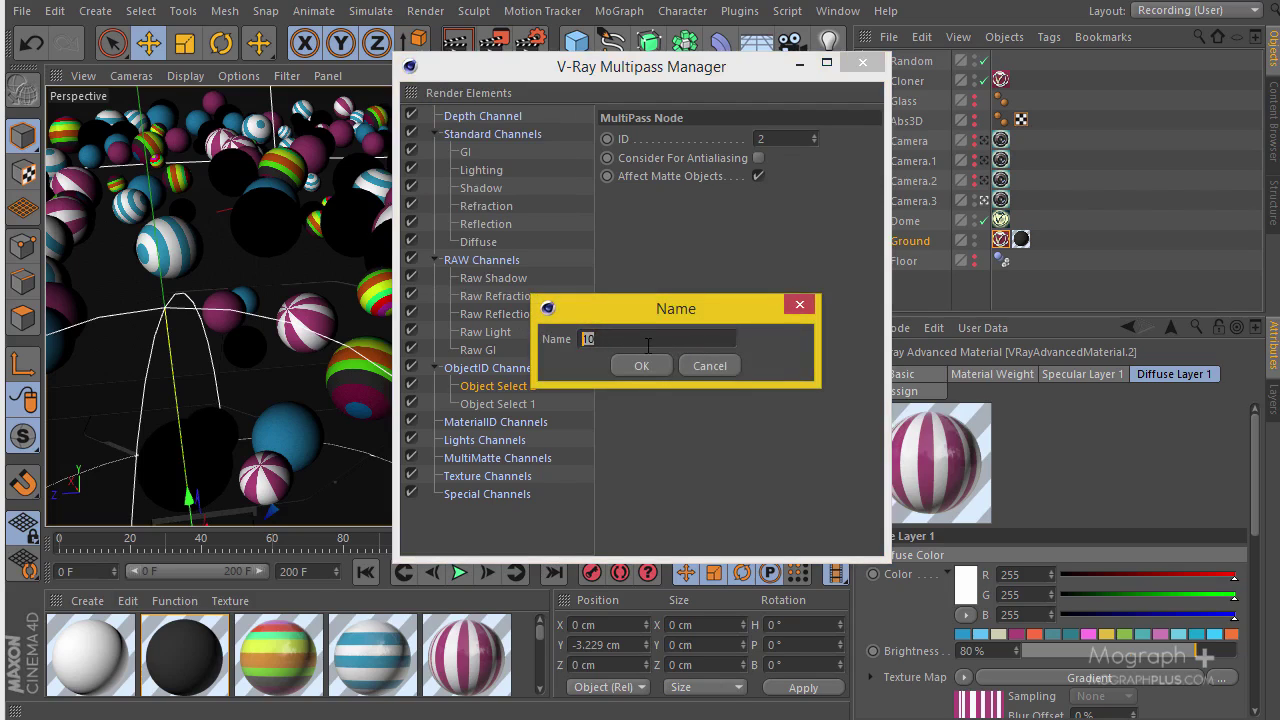
text(2)
click(646, 364)
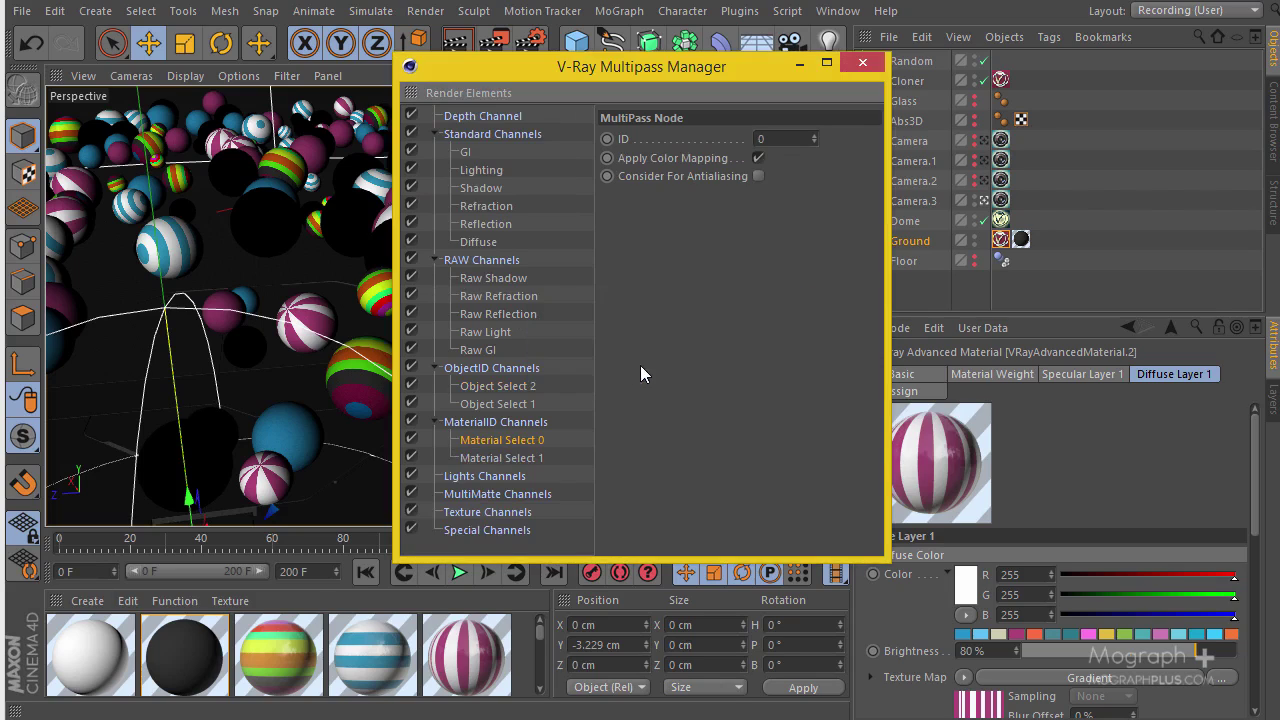
Step: Rename the Material Select 0 channel "Material Select 3" and set its ID to 3
double_click(540, 440)
key(BackSpace)
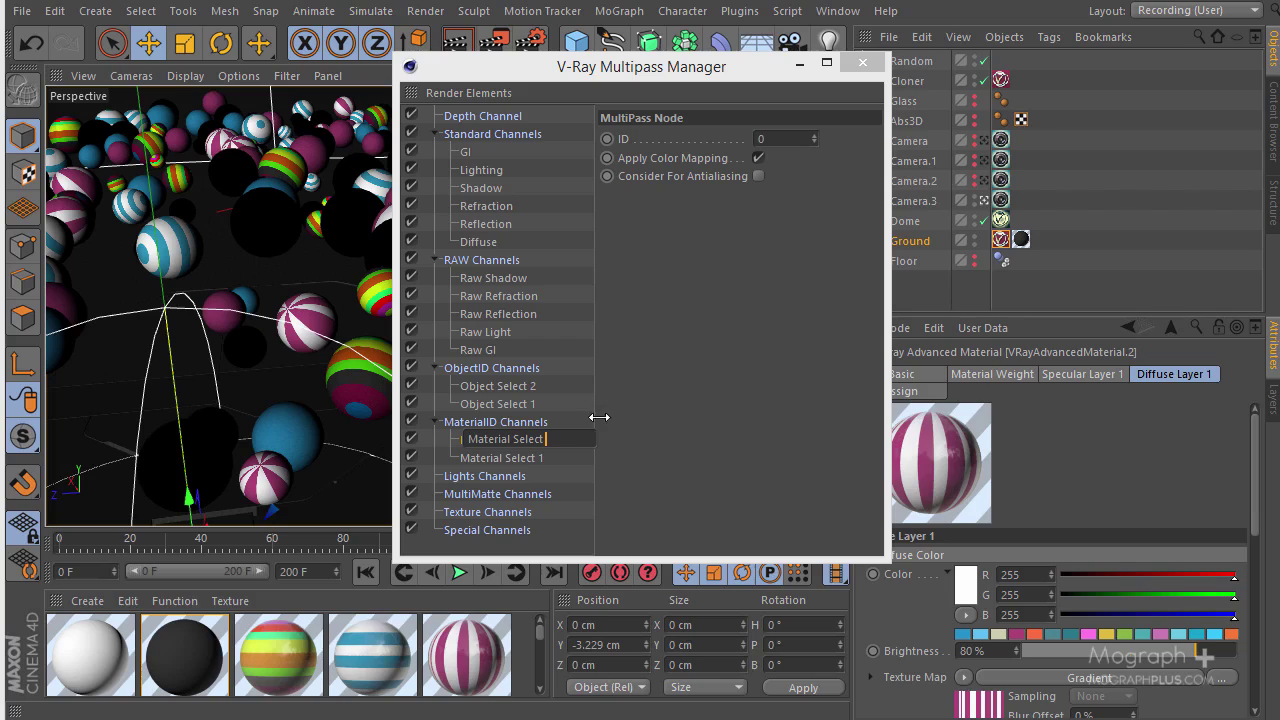
text(3)
key(Return)
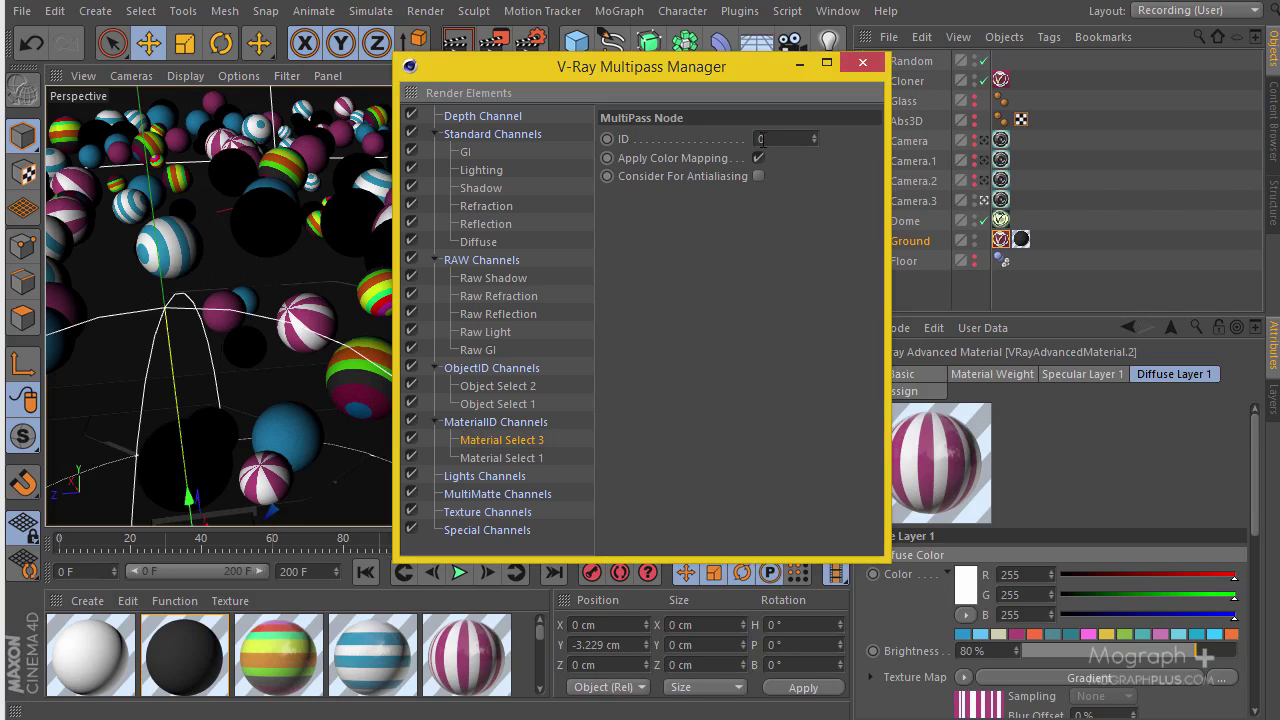
text(3)
Step: Rename the Material Select 1 channel "Material Select 4" and set its ID to 4
double_click(508, 456)
key(BackSpace)
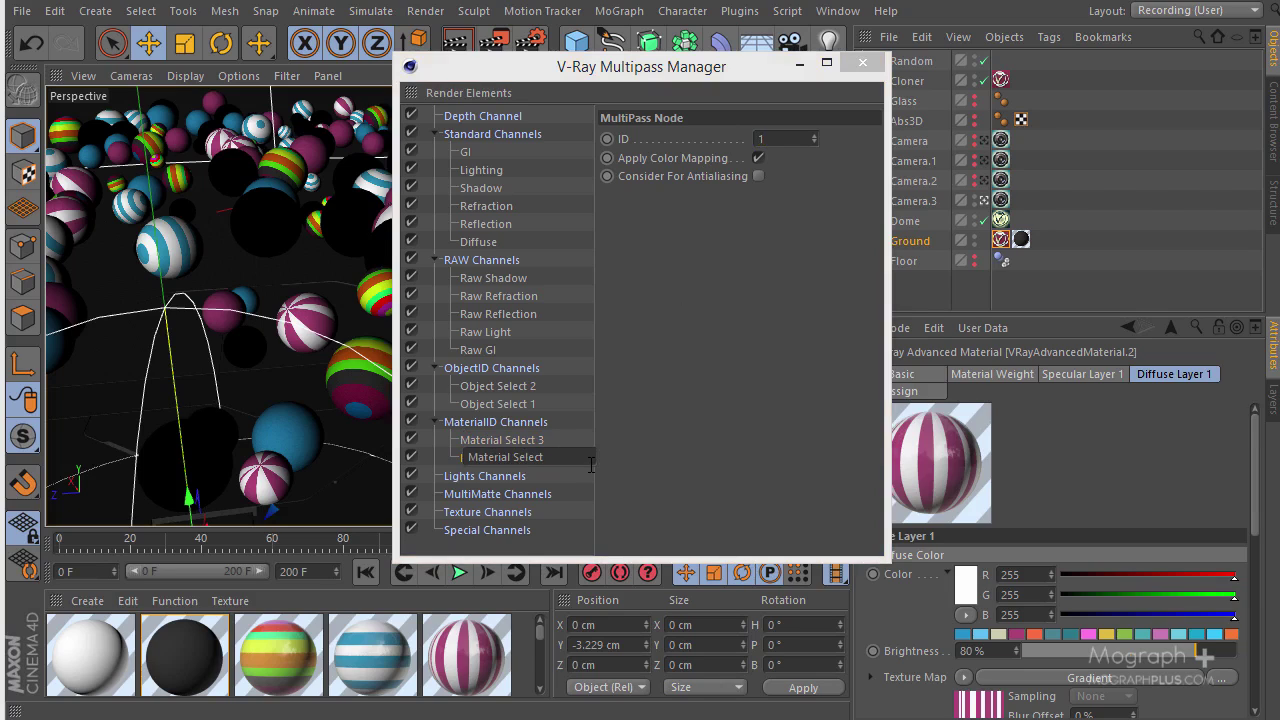
text(4)
key(Return)
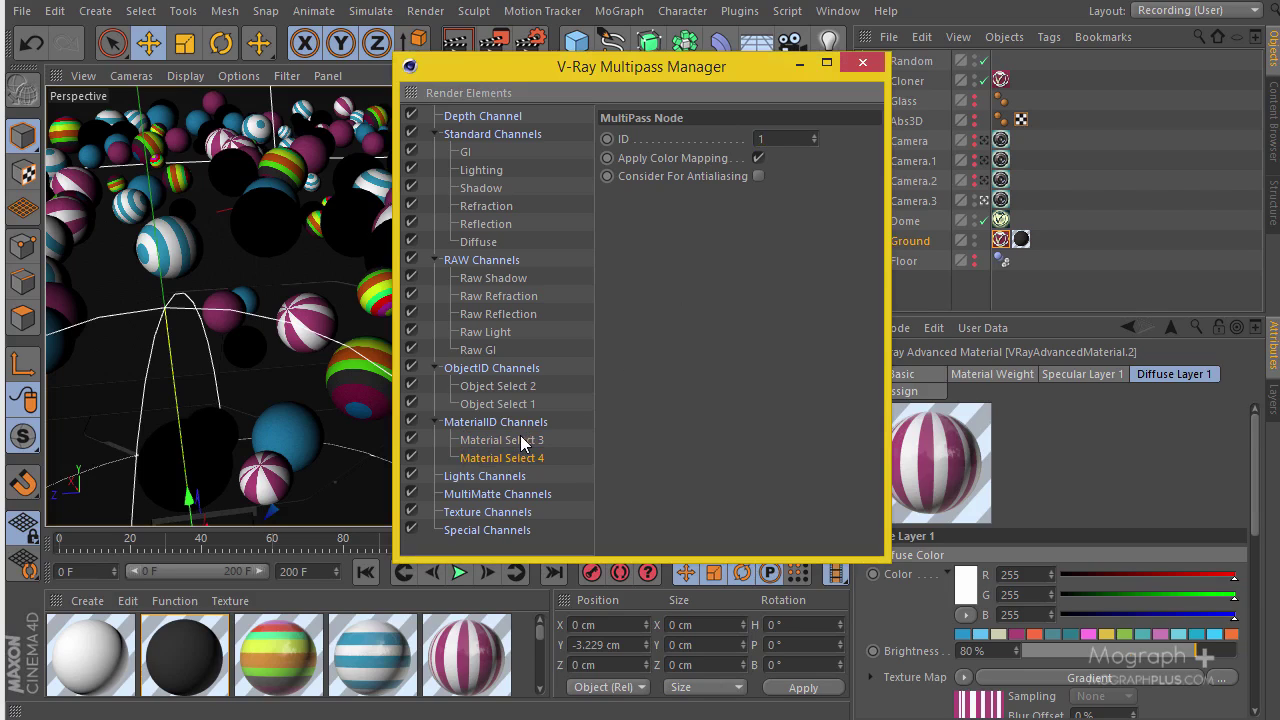
click(785, 137)
text(4)
Step: Add an Extra Tex channel to the render elements and load a VrayBridge Vray Shader as its Texture to Extract
click(463, 93)
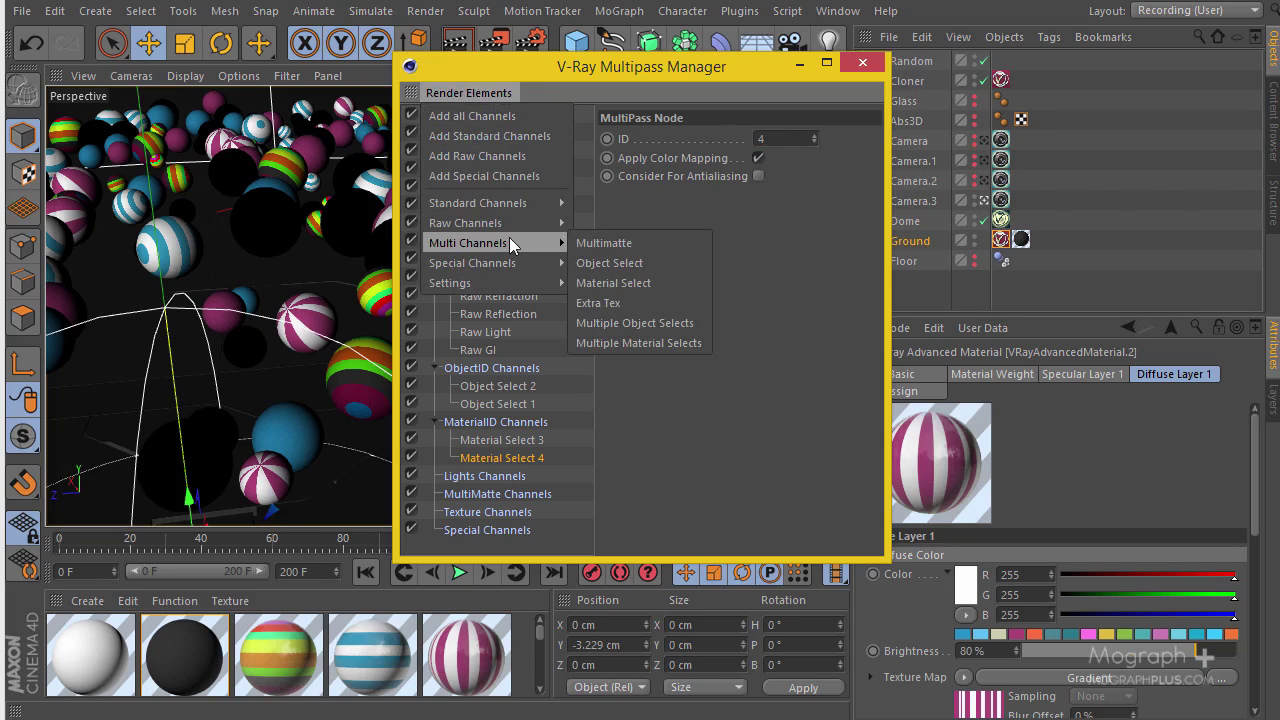
click(642, 305)
drag(697, 74, 557, 58)
click(620, 158)
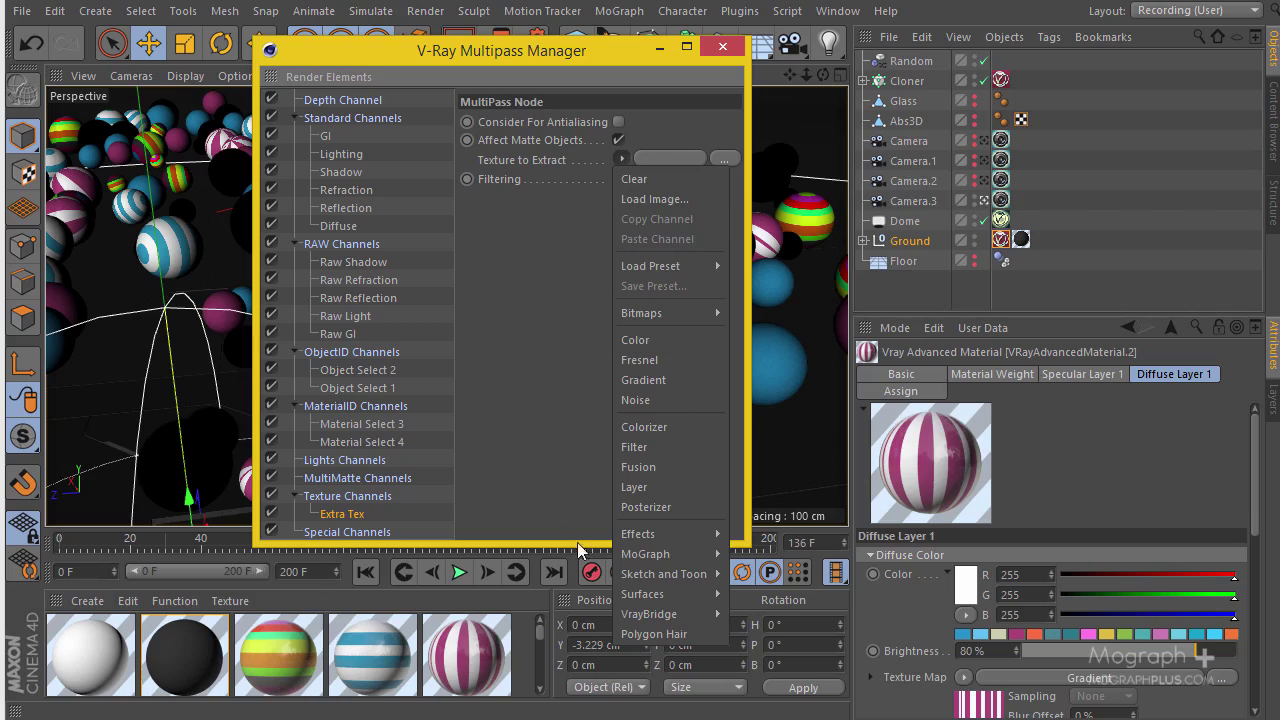
mouse_move(631, 615)
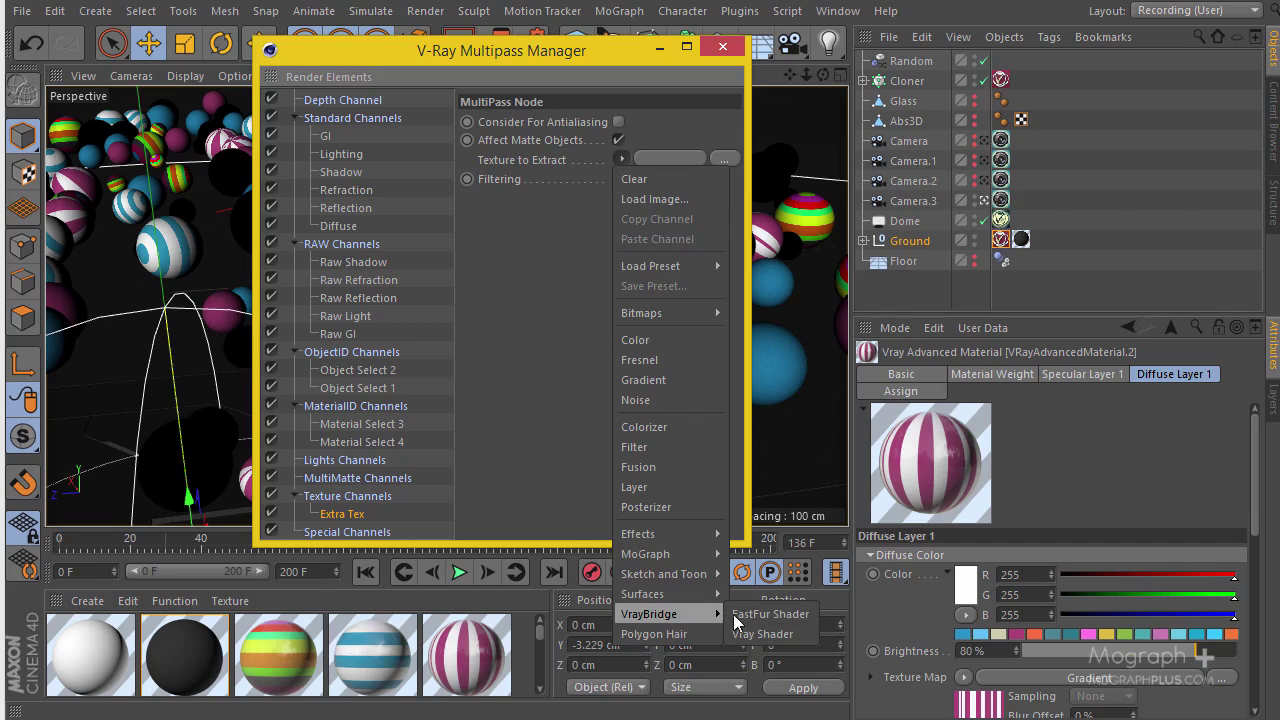
click(755, 632)
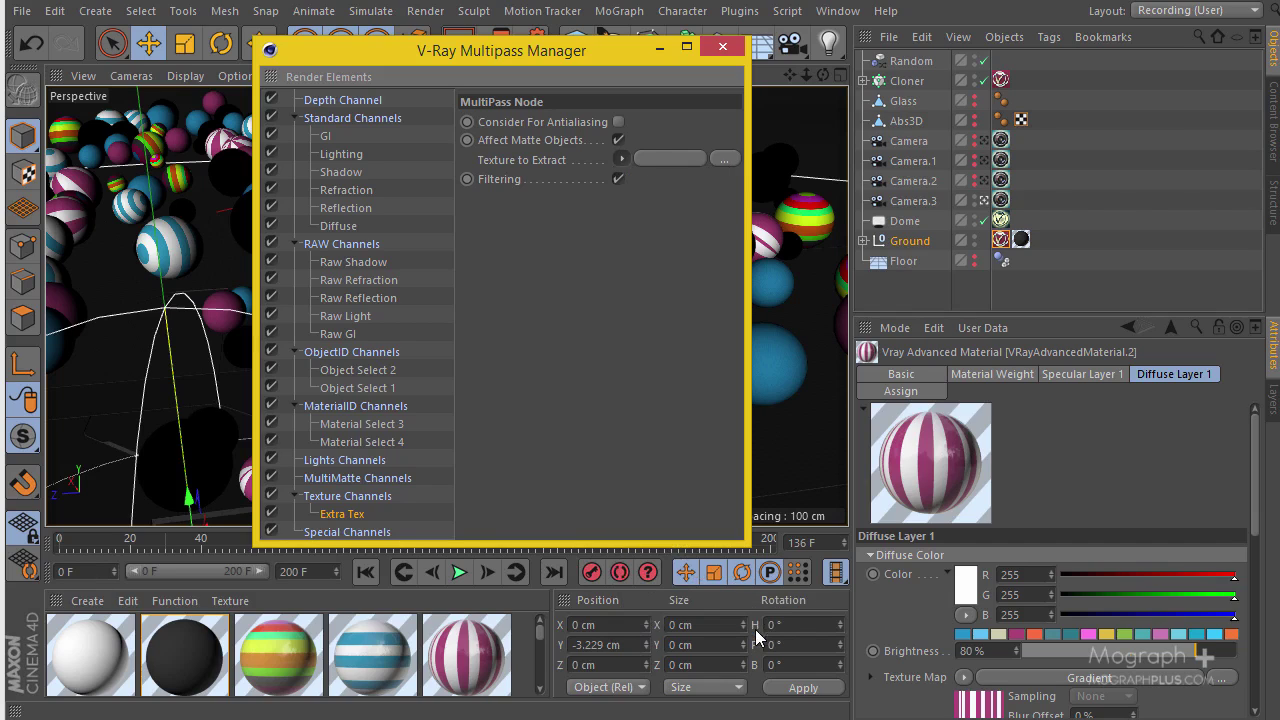
Step: Open the Extra Tex channel's Vray Shader and change its shader type to Dirt
click(641, 197)
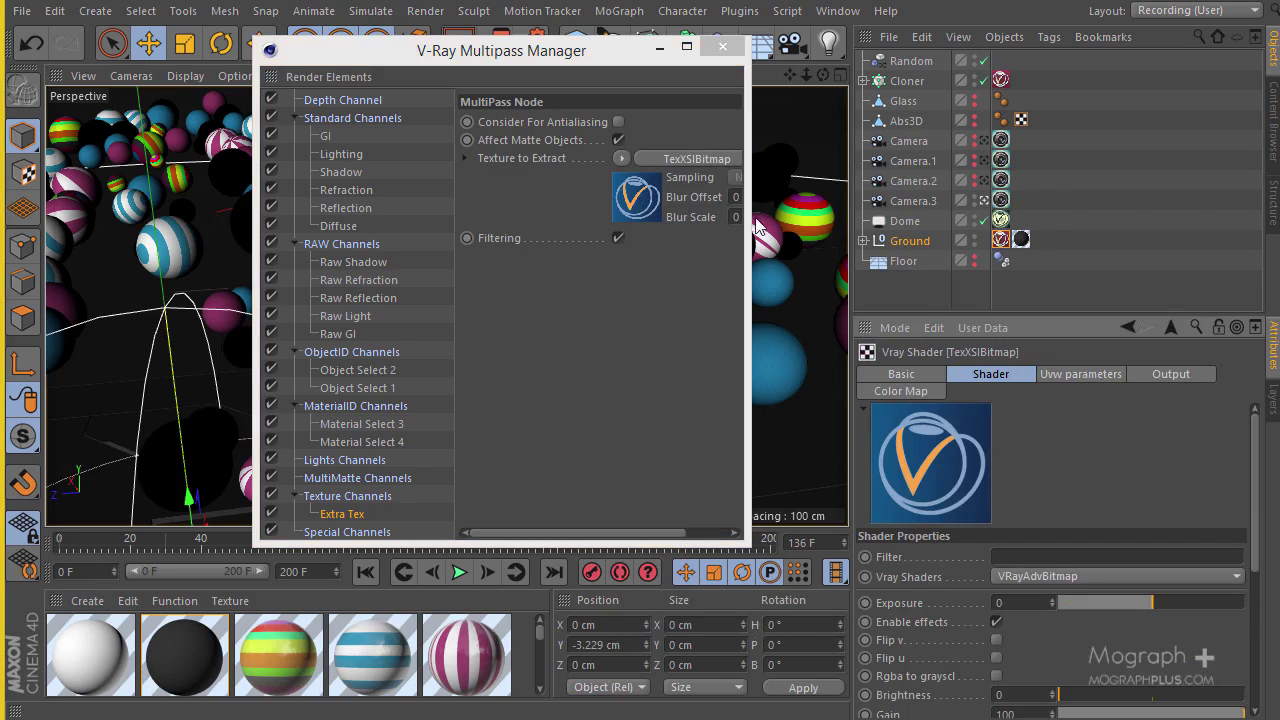
scroll(1068, 420, down, 5)
scroll(1068, 420, up, 2)
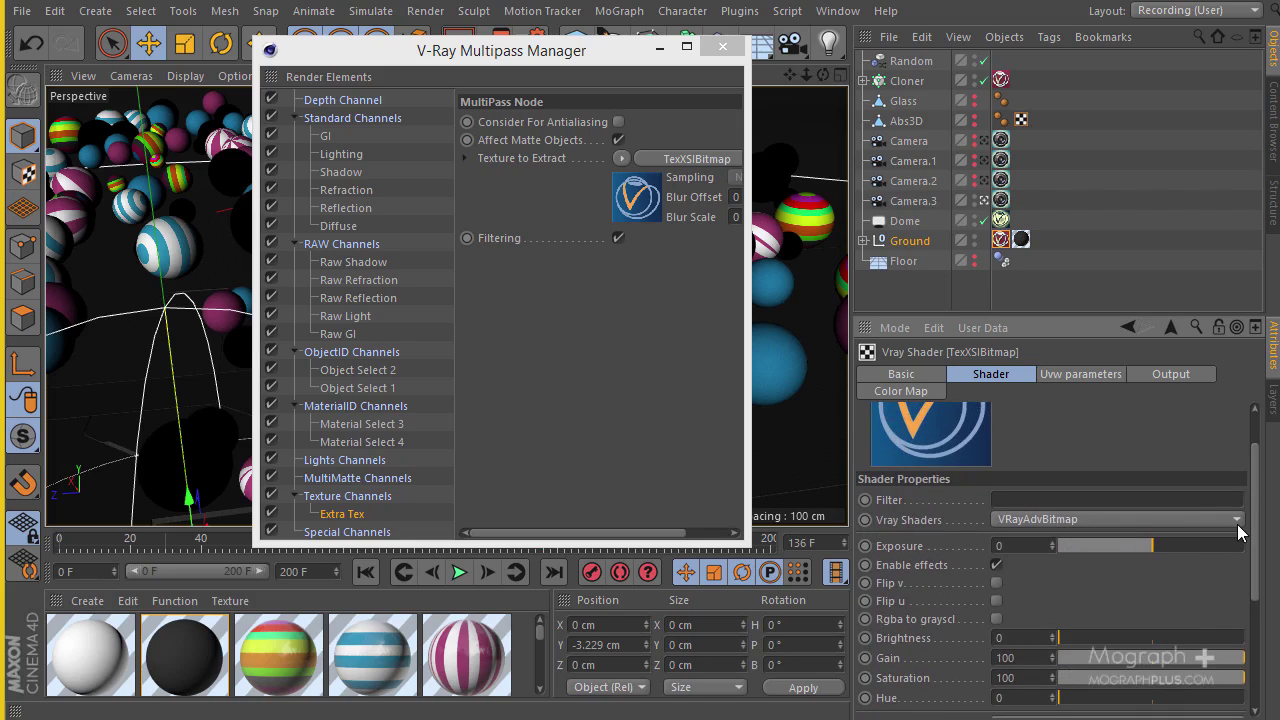
click(1237, 520)
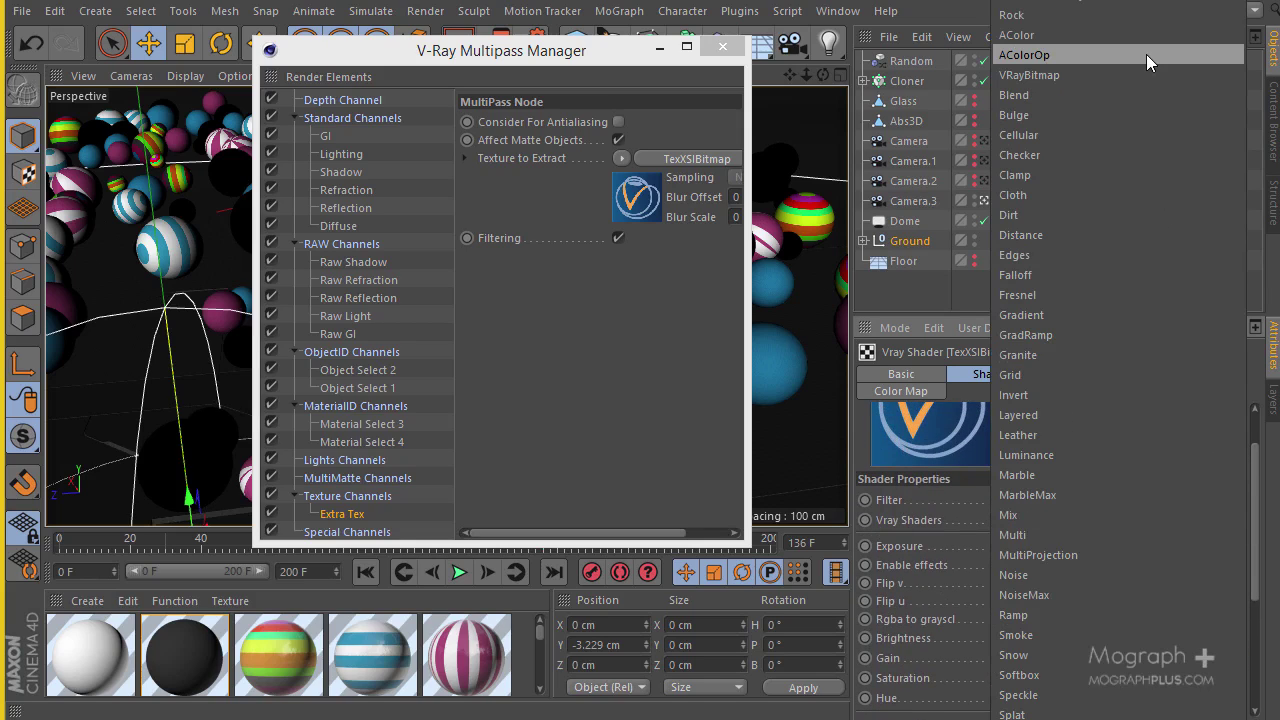
click(1108, 215)
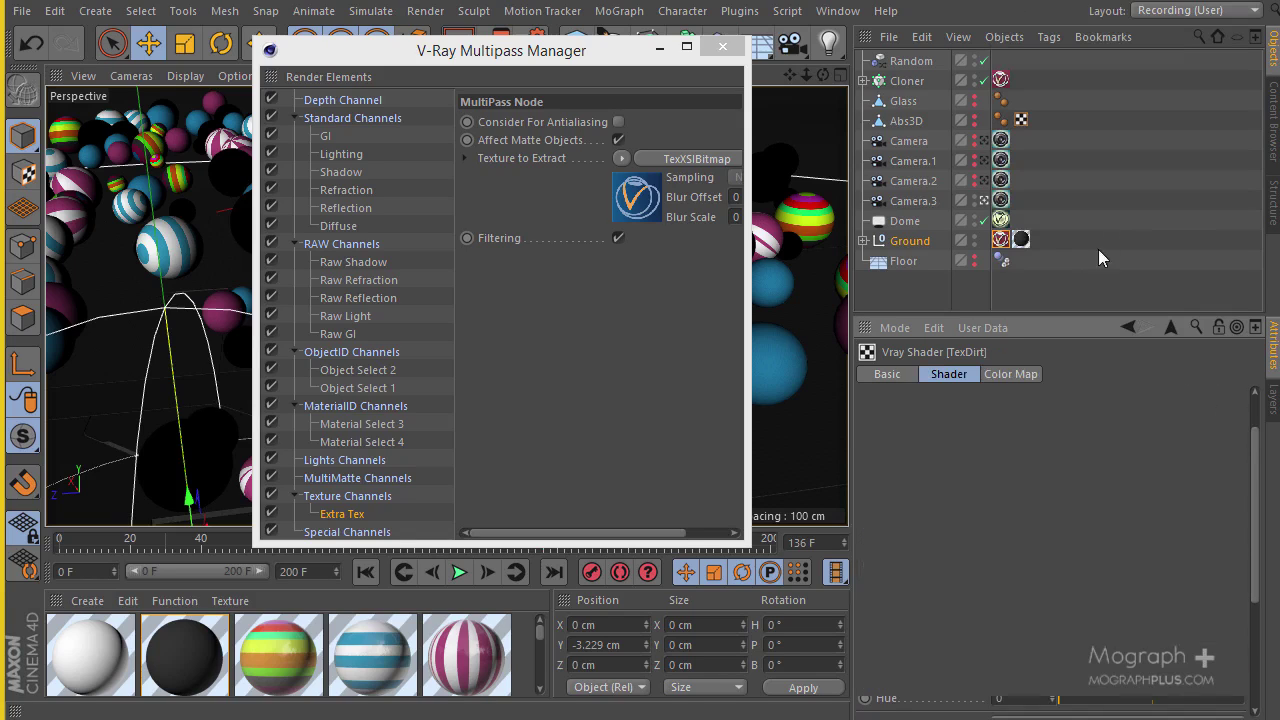
Step: Look over the Dirt shader's parameters and check the object radius of the first Sphere inside the Cloner
scroll(969, 521, down, 3)
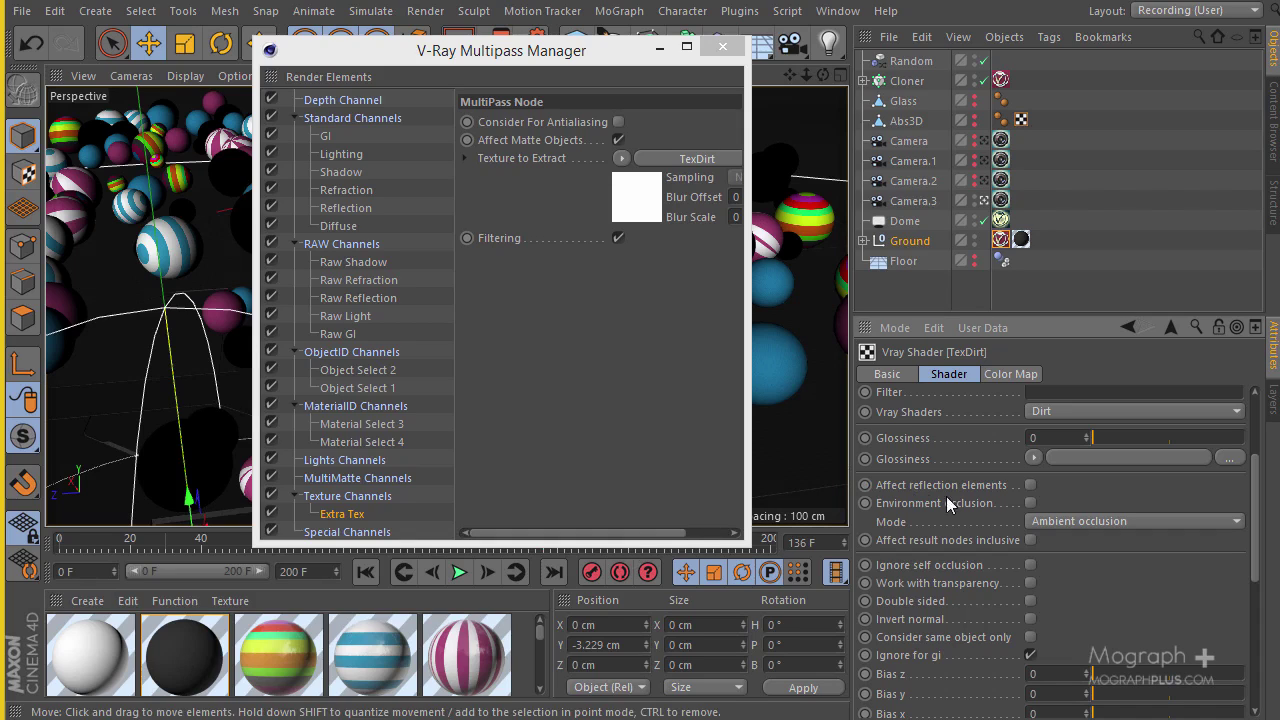
scroll(1000, 455, up, 3)
scroll(988, 520, down, 8)
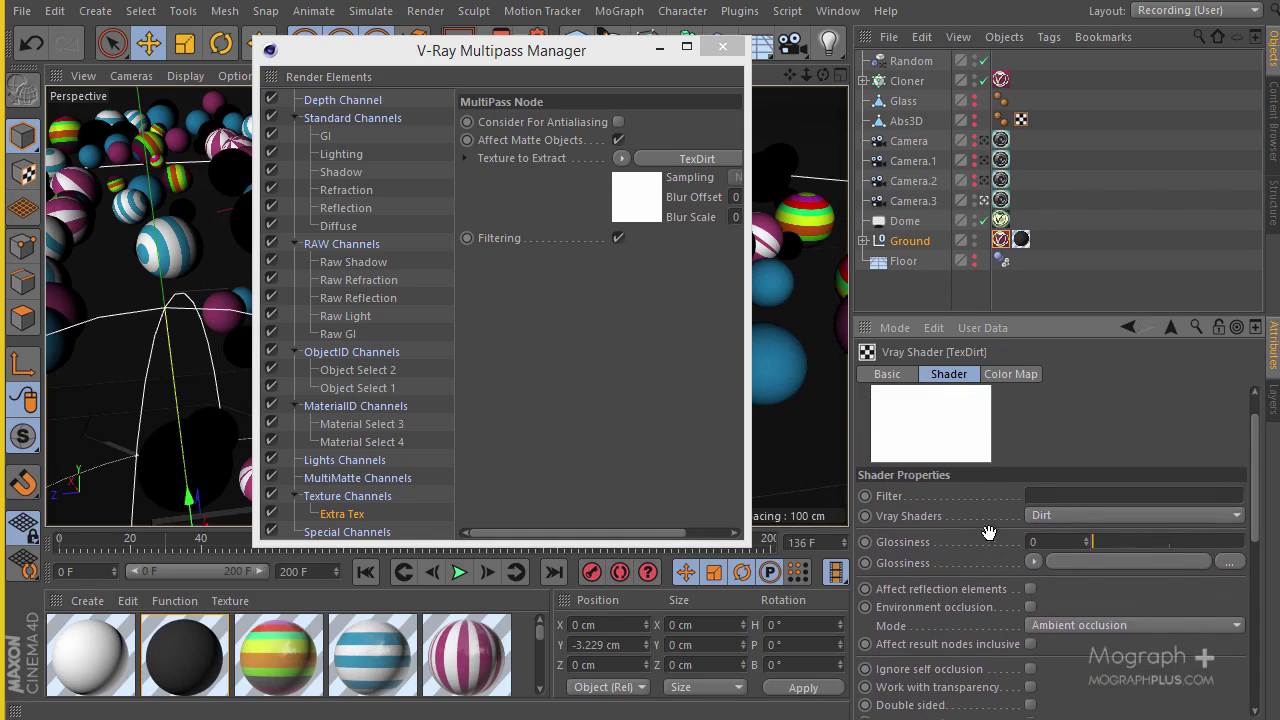
scroll(1016, 447, down, 2)
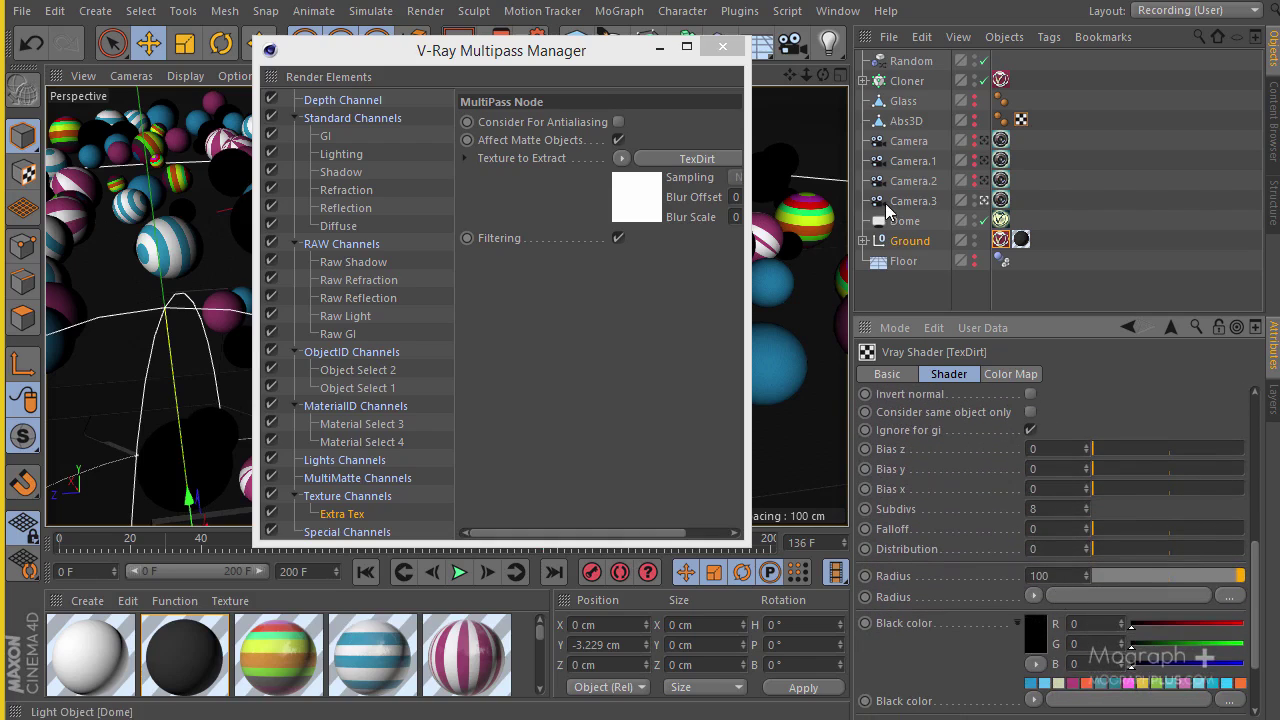
click(864, 81)
click(898, 106)
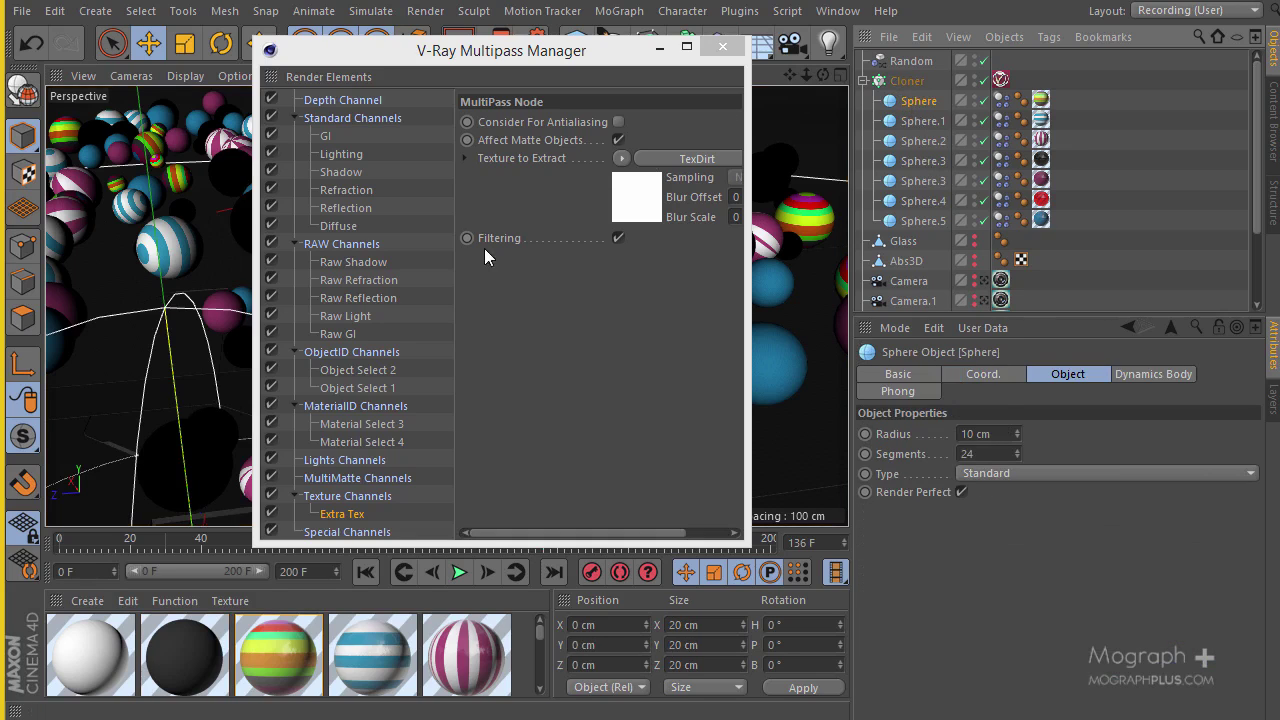
Step: Set the radius to 10 and the distribution to 1 in the Extra Tex channel's Dirt shader
click(638, 218)
scroll(980, 521, down, 5)
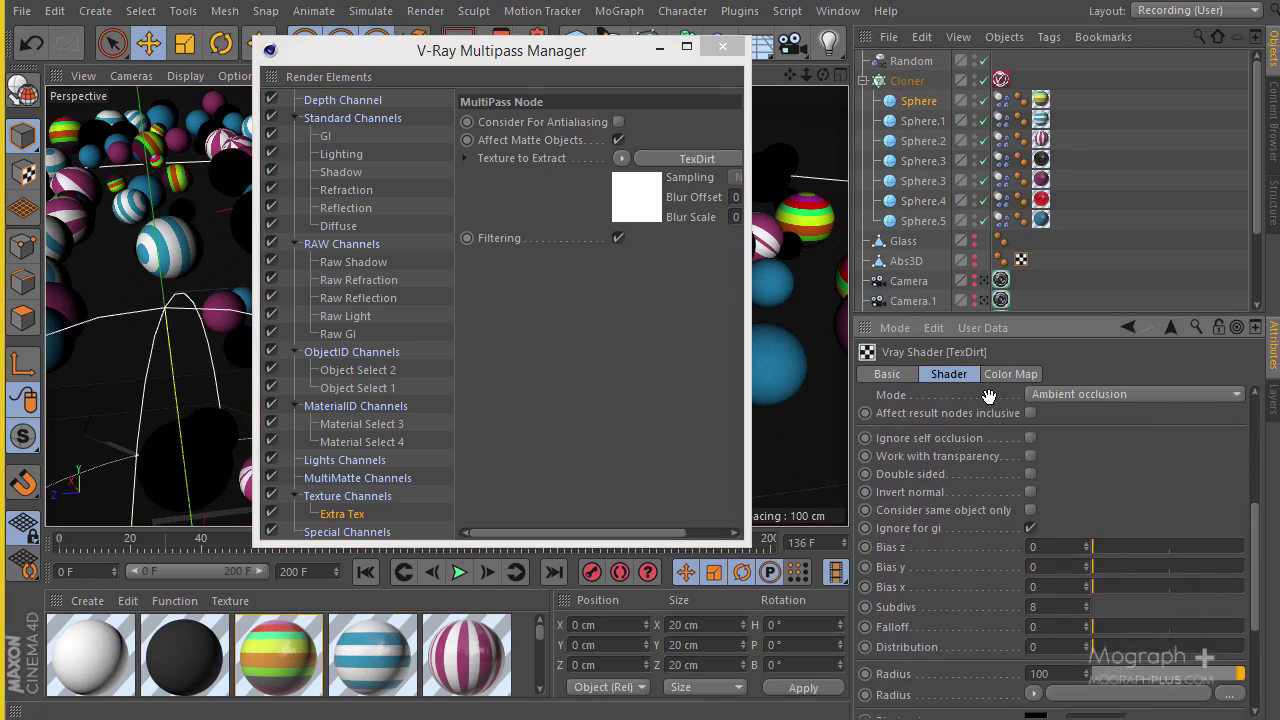
scroll(975, 576, down, 2)
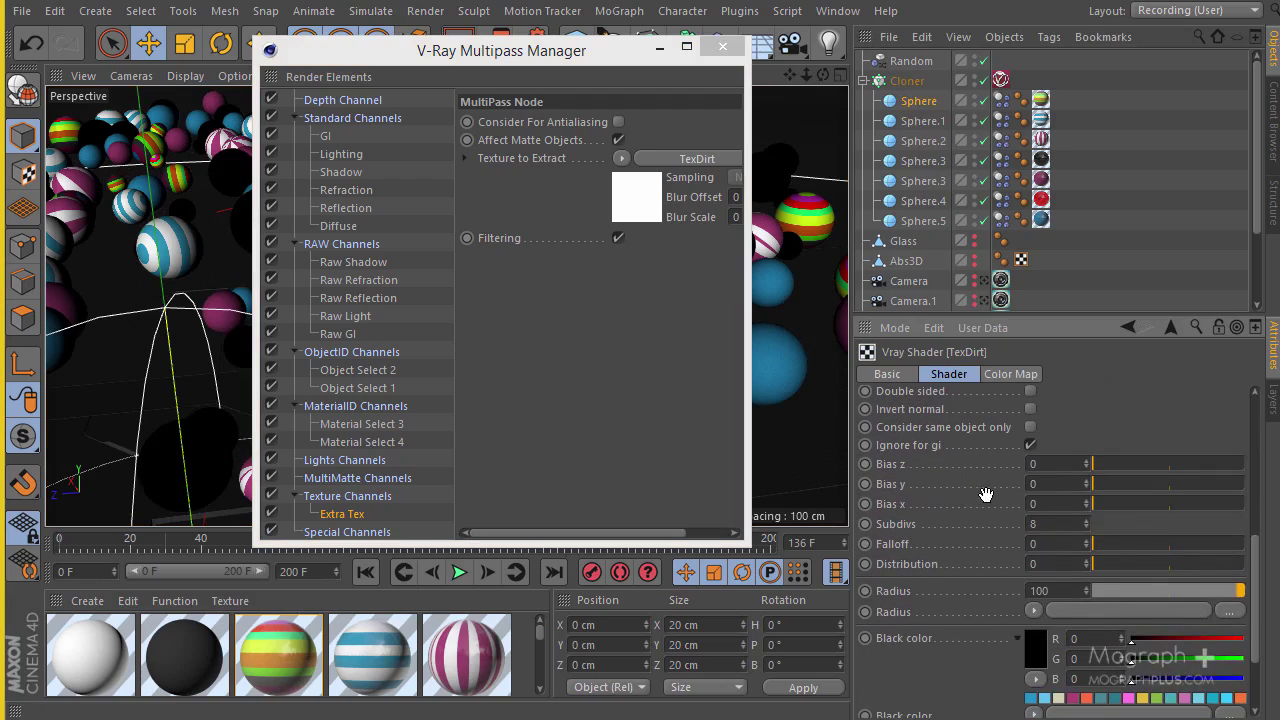
click(1048, 590)
text(10)
click(1045, 563)
text(1)
key(Return)
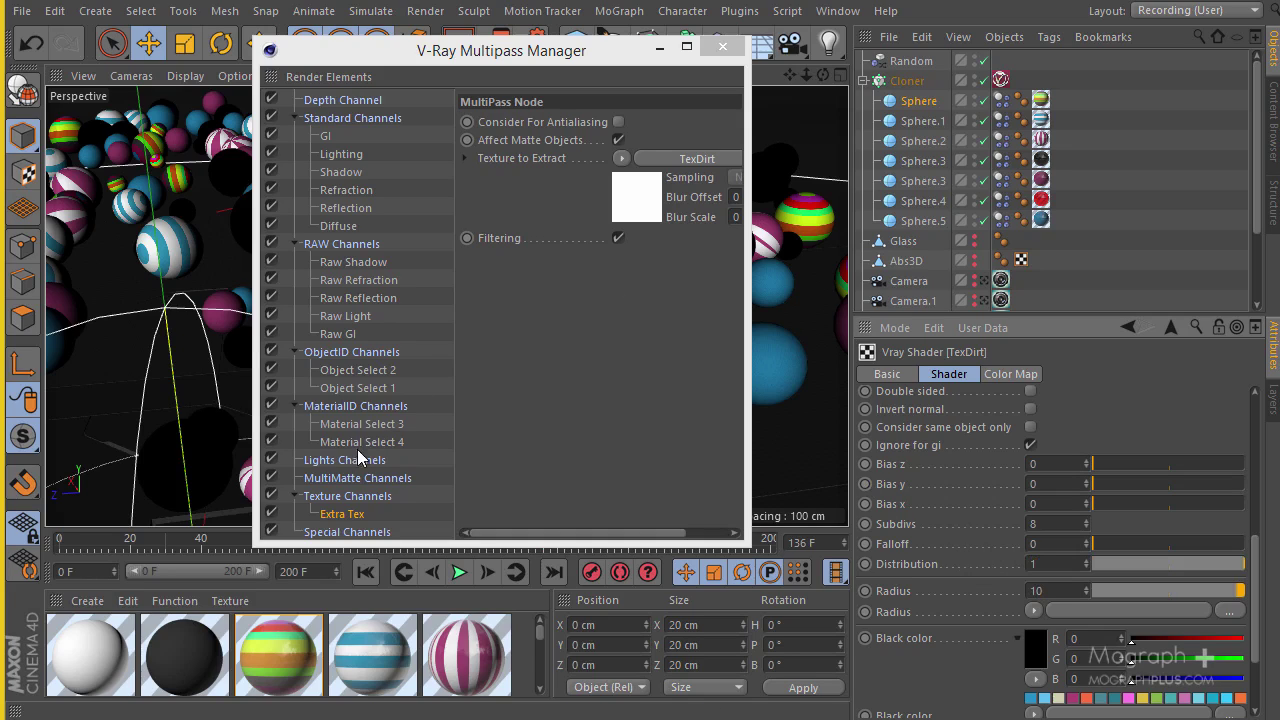
Step: Rename the Extra Tex channel "Ambient occlusion"
click(349, 488)
double_click(343, 513)
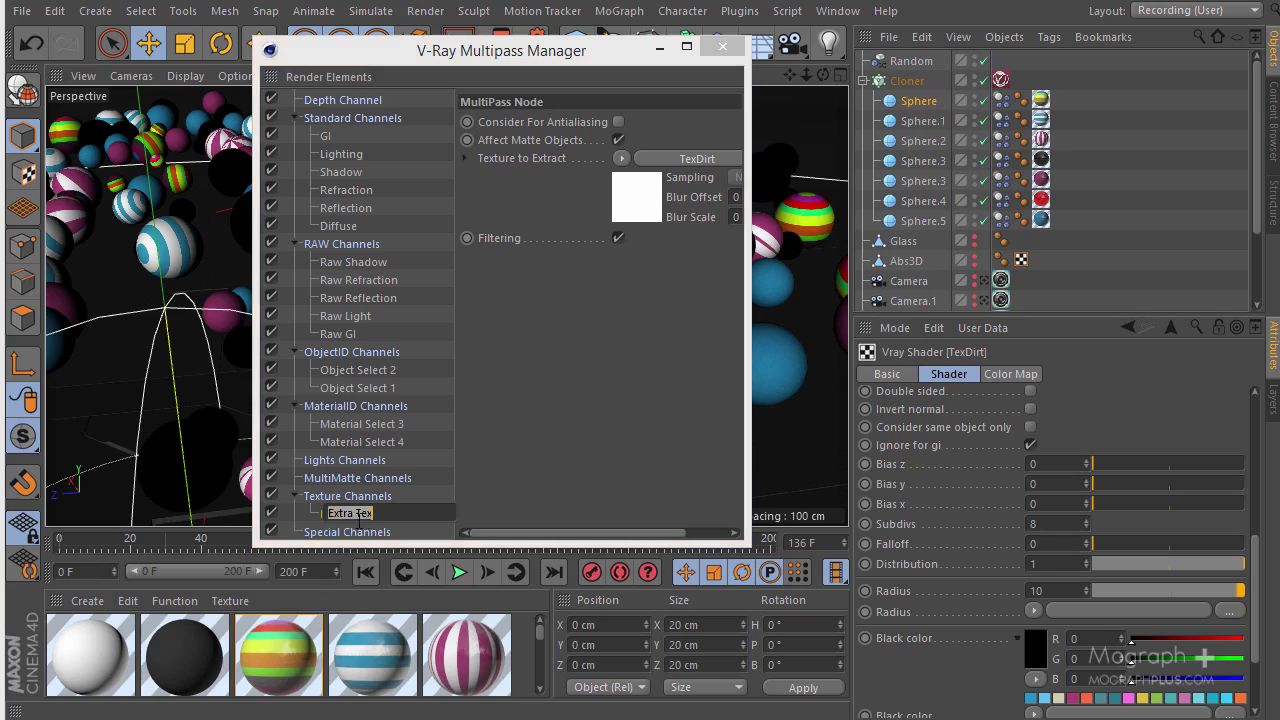
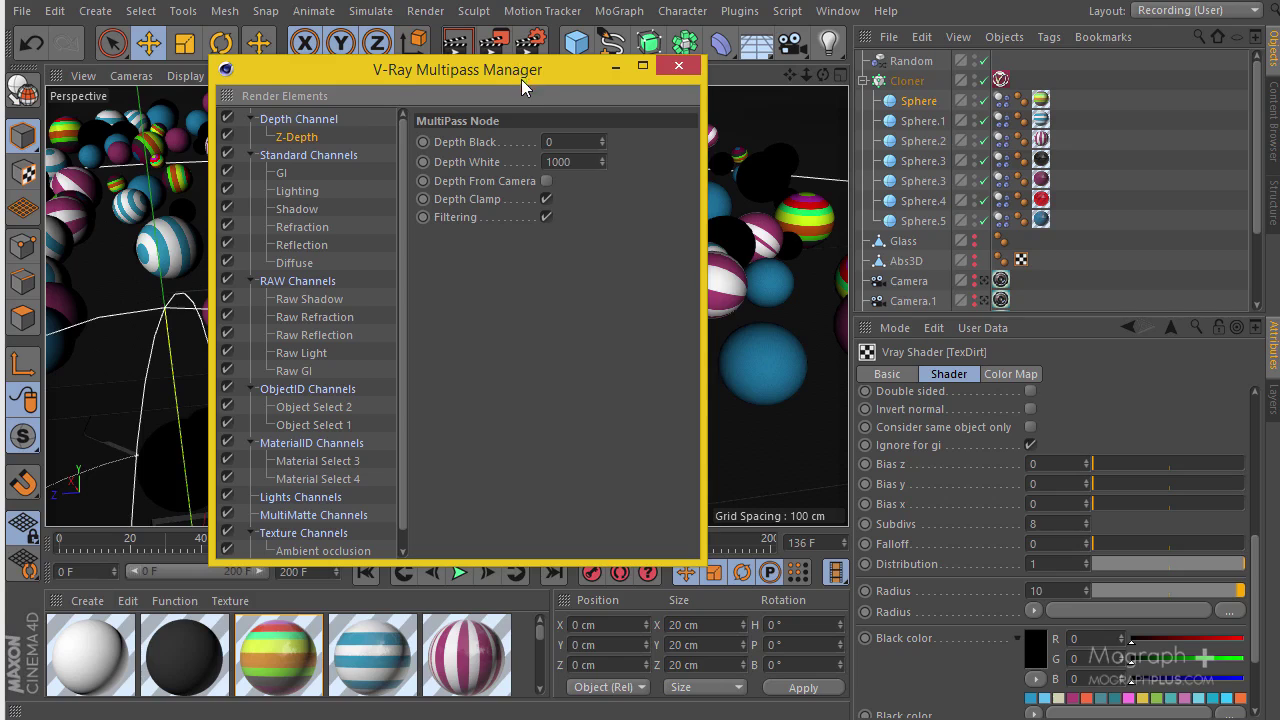
Step: Maximize the Top view and bring Camera.3's view cone and the spheres clear of the V-Ray Multipass Manager
drag(521, 79, 1033, 307)
middle_click(578, 192)
middle_click(578, 192)
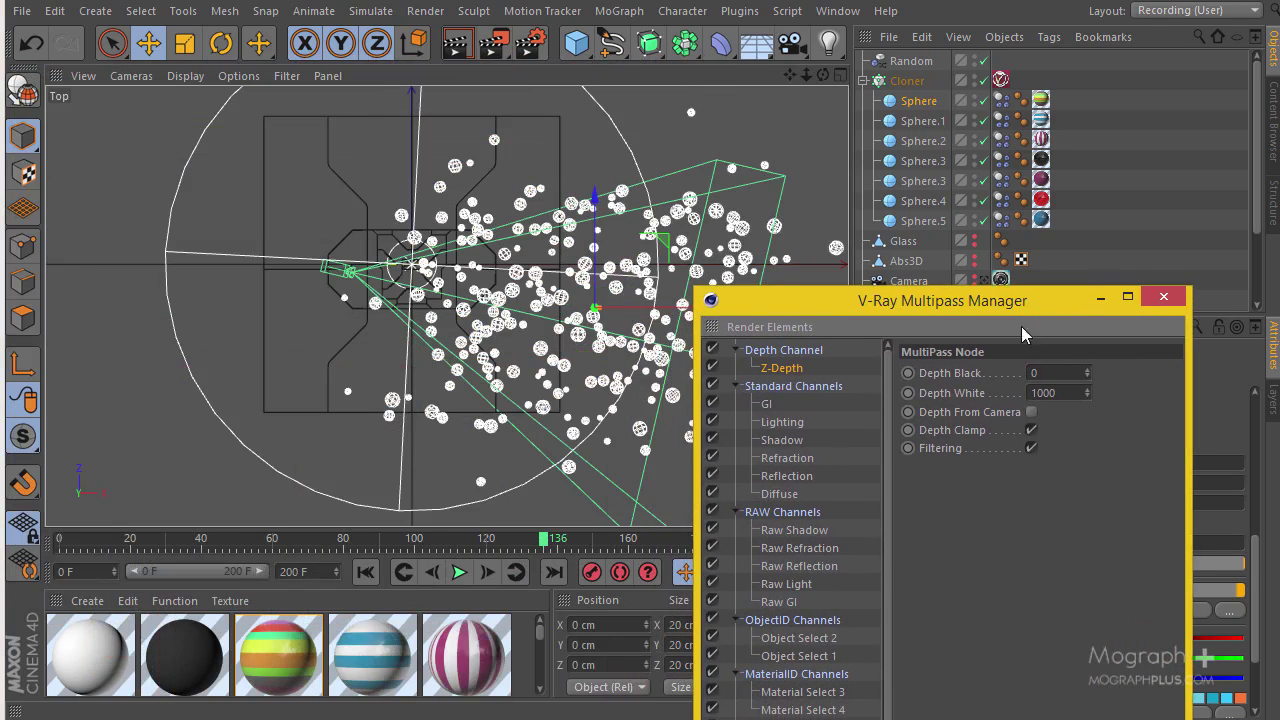
scroll(352, 278, up, 2)
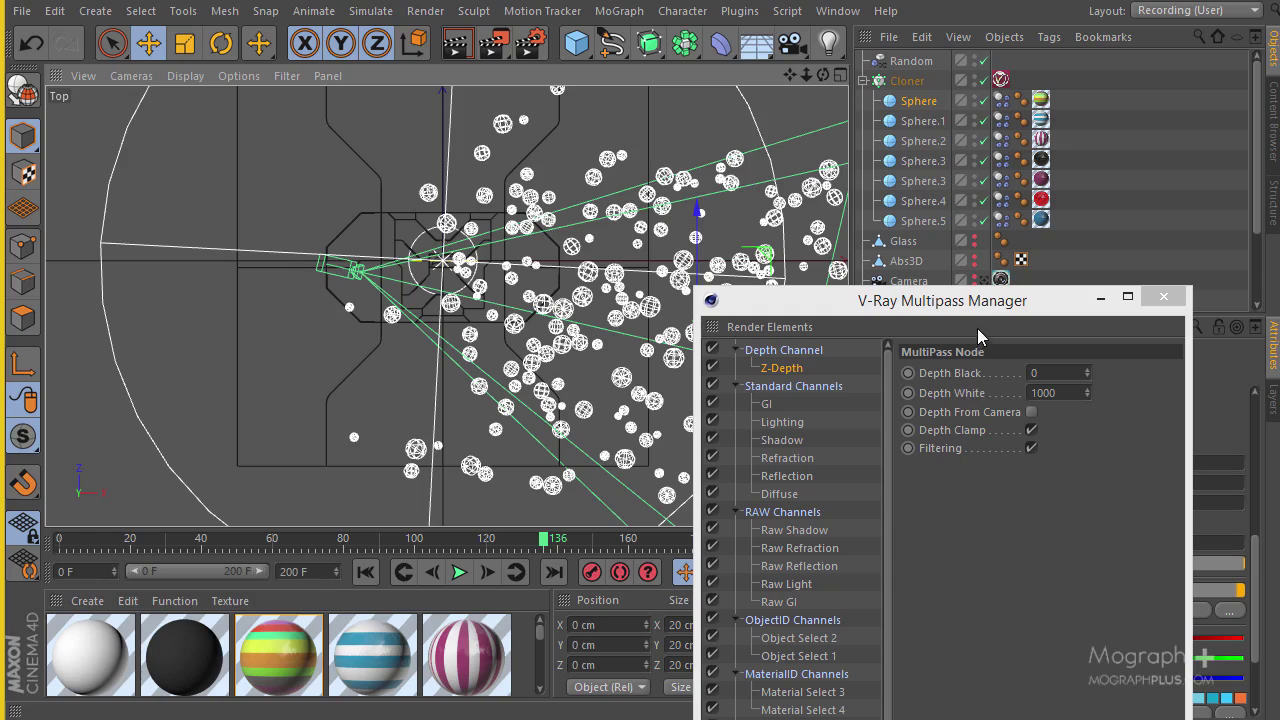
drag(978, 308, 875, 470)
scroll(708, 313, down, 1)
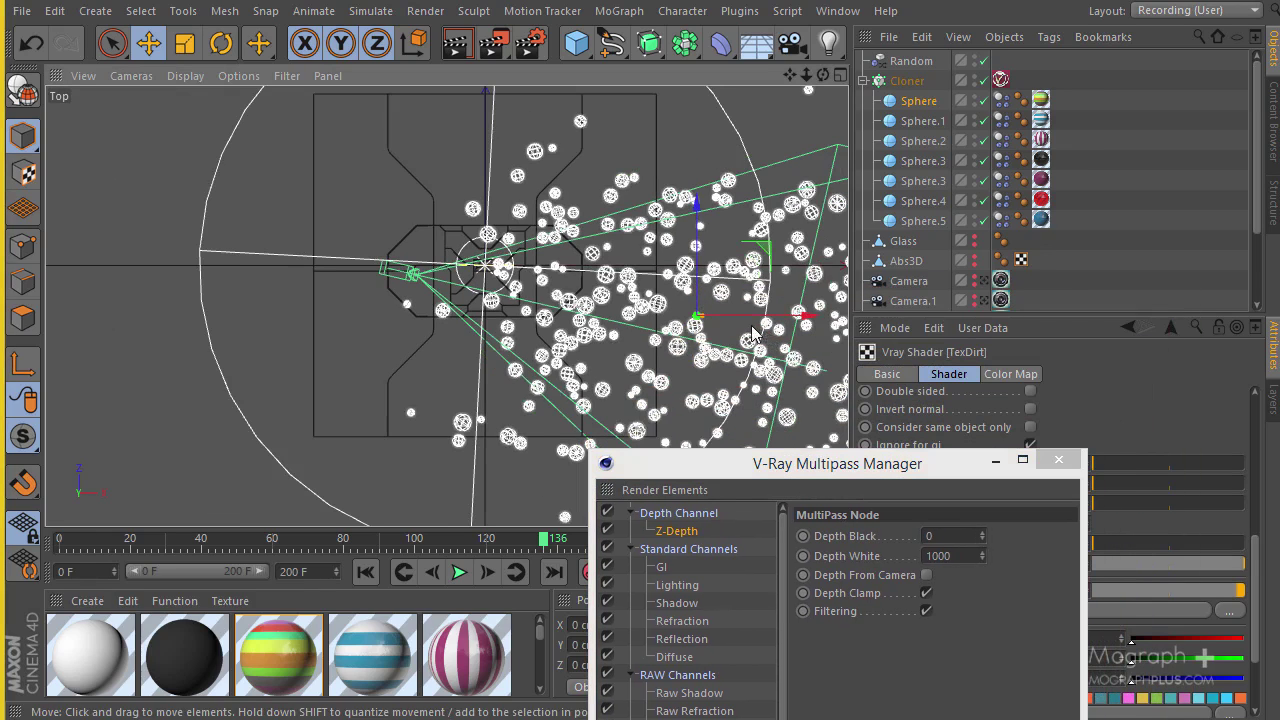
alt+middle_drag(708, 313, 521, 193)
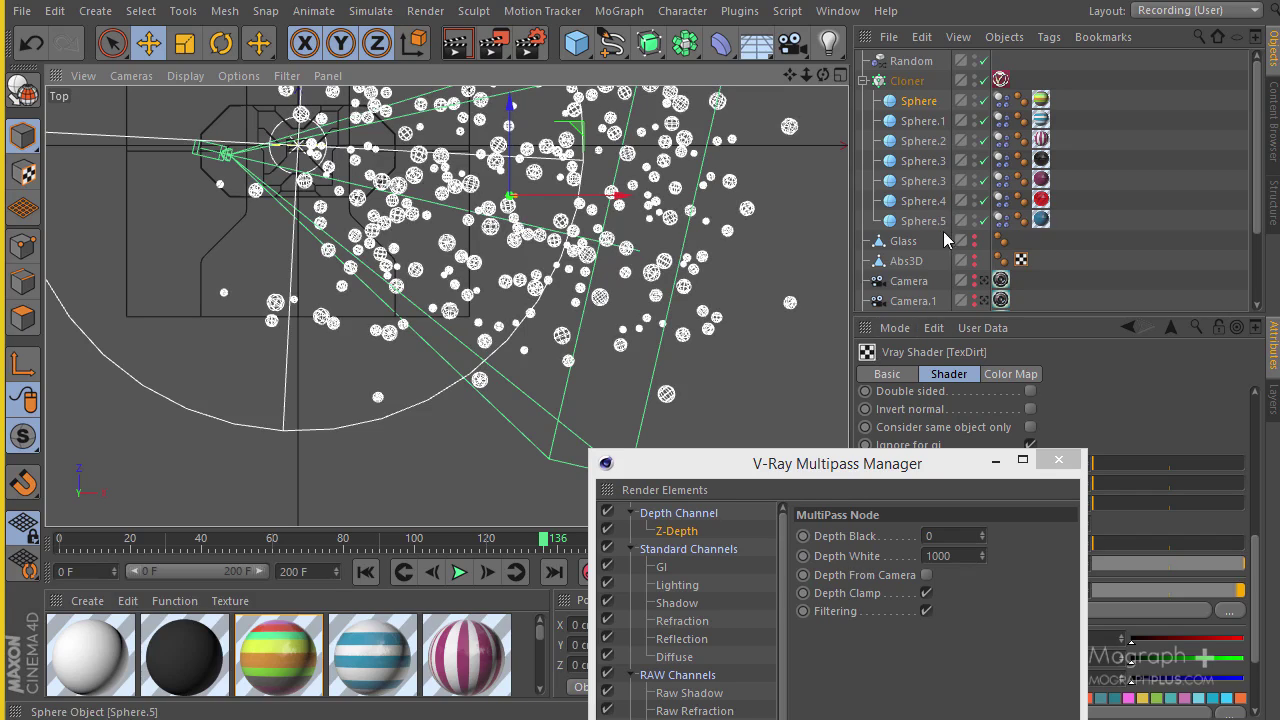
Step: Select Camera.3 to check its focus distance and set the Z-Depth channel's Depth White to 1200
scroll(921, 247, down, 2)
click(912, 241)
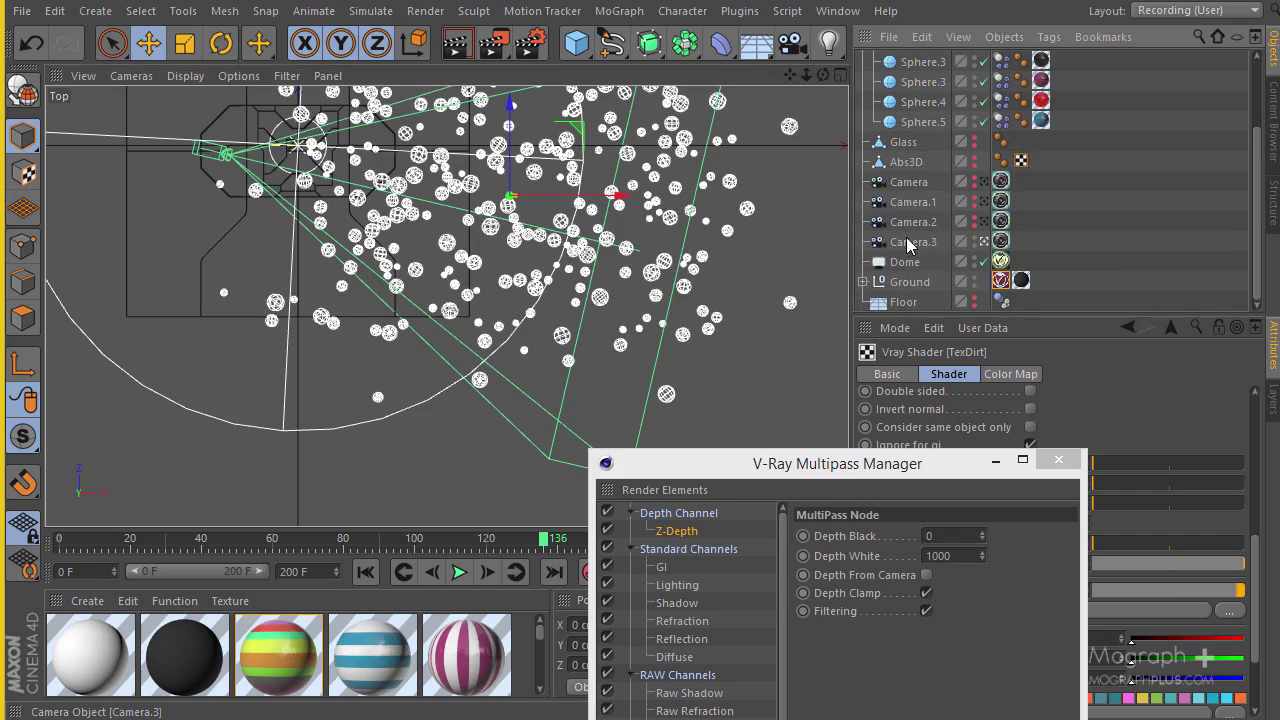
drag(935, 463, 561, 457)
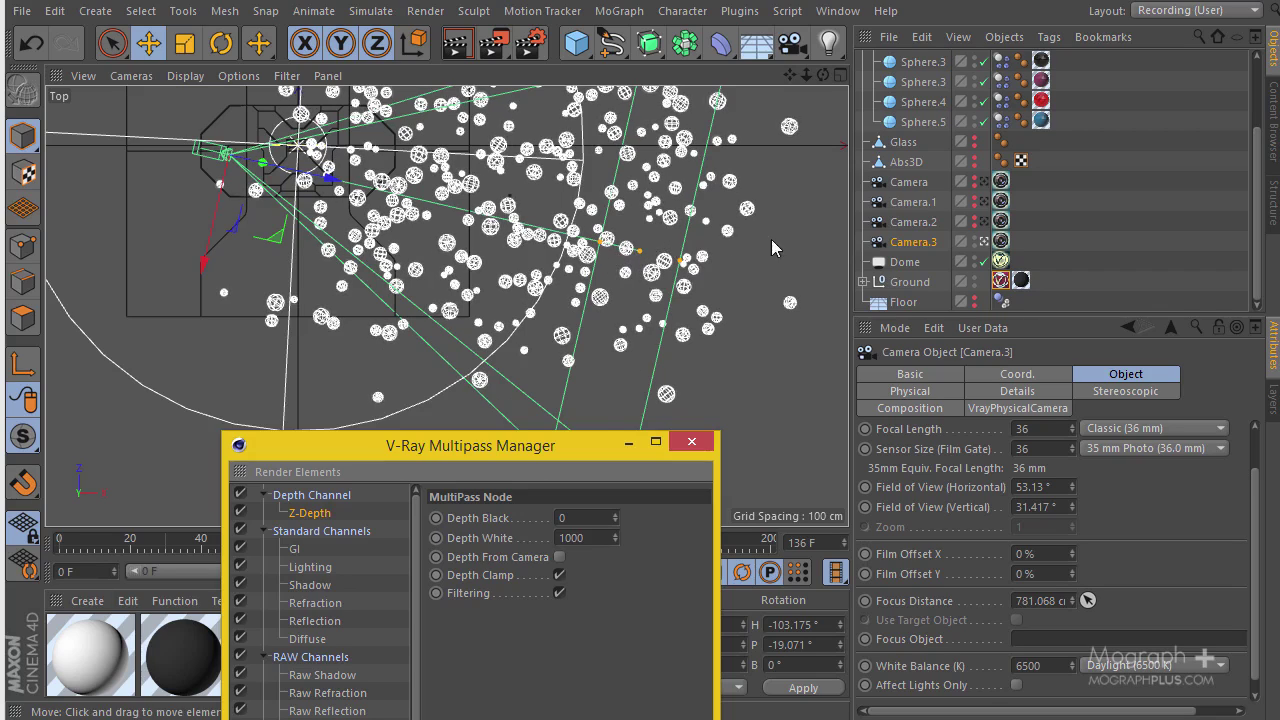
drag(563, 453, 449, 234)
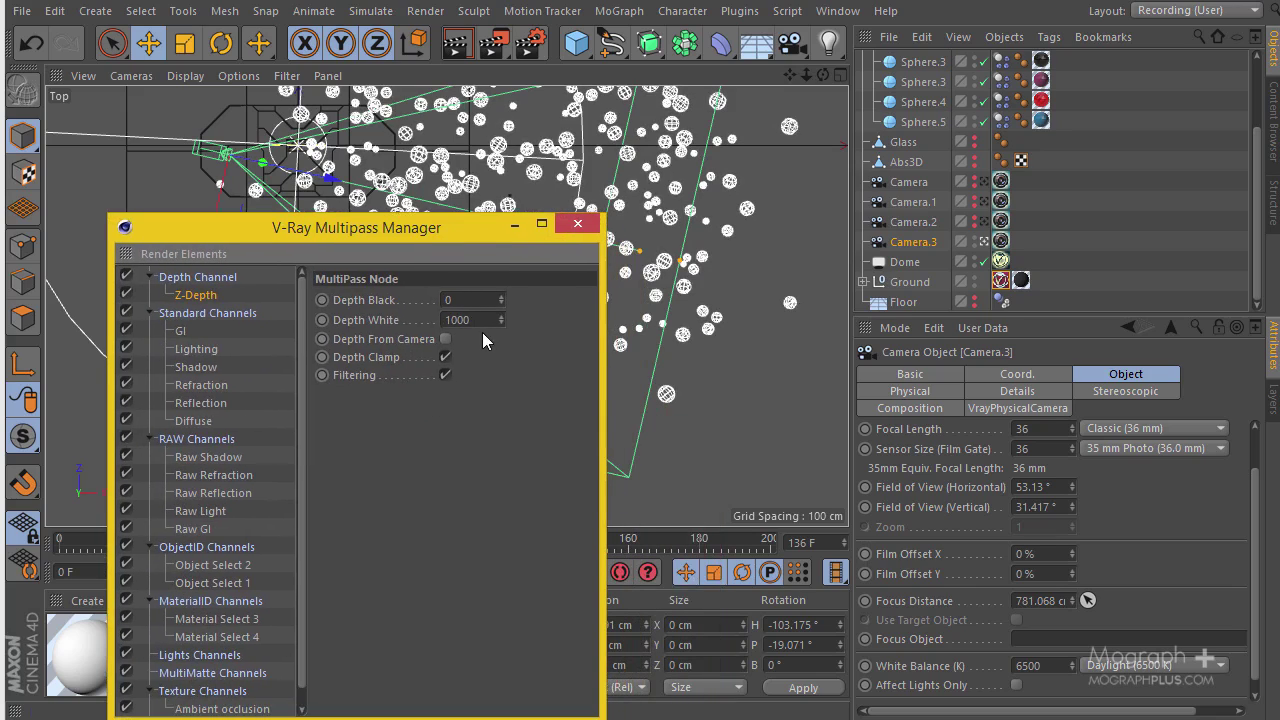
double_click(484, 321)
text(1200)
drag(525, 238, 484, 356)
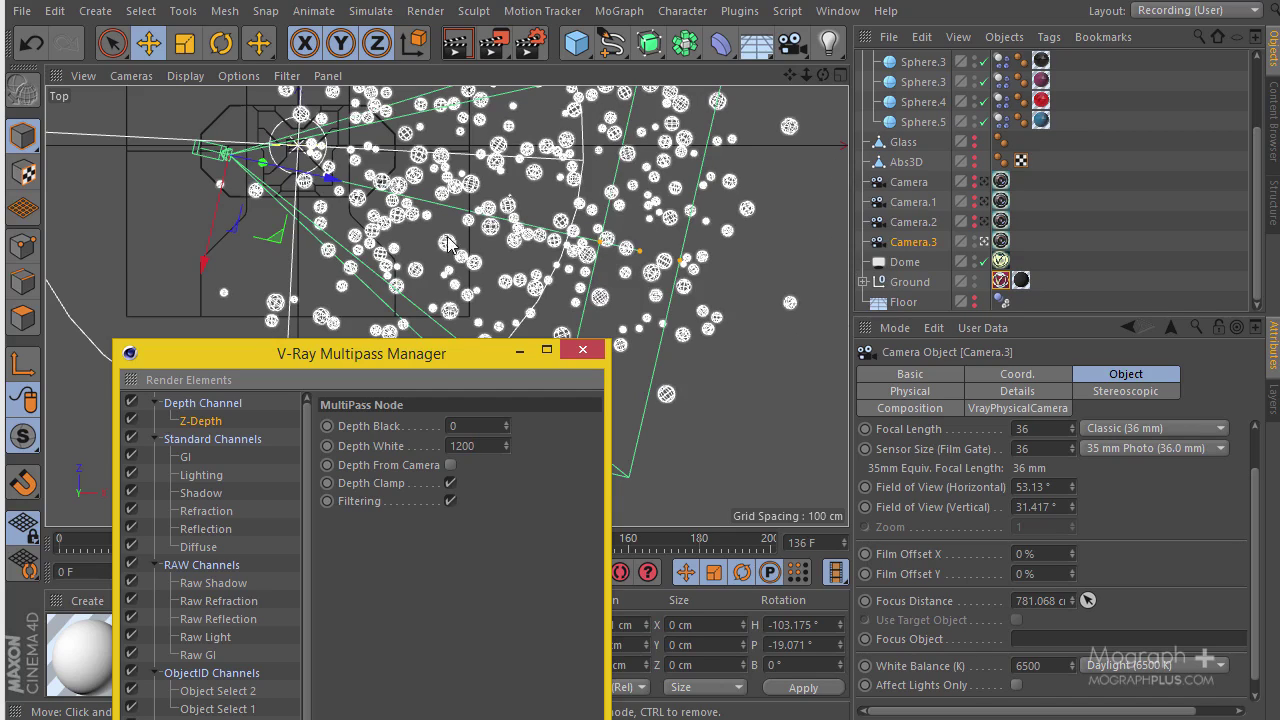
drag(427, 367, 602, 104)
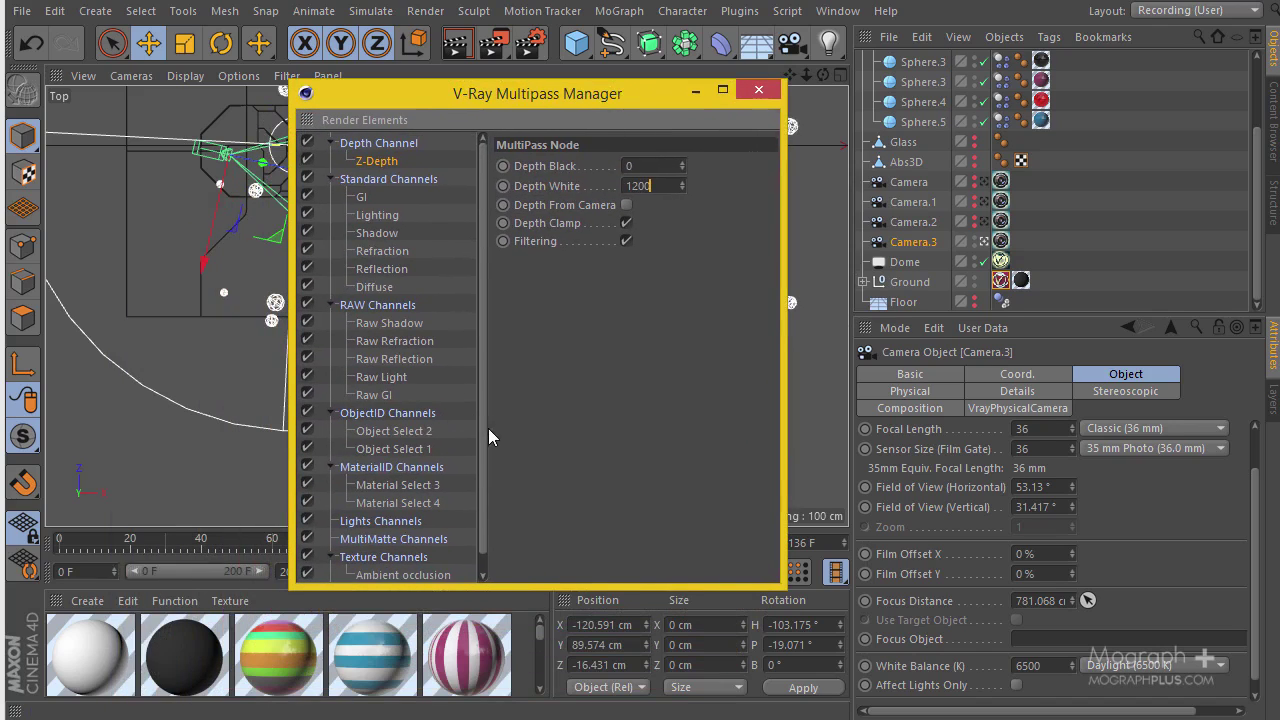
Step: Close the V-Ray Multipass Manager and return to the maximized Perspective view
drag(490, 456, 481, 455)
scroll(483, 470, down, 1)
scroll(485, 492, up, 1)
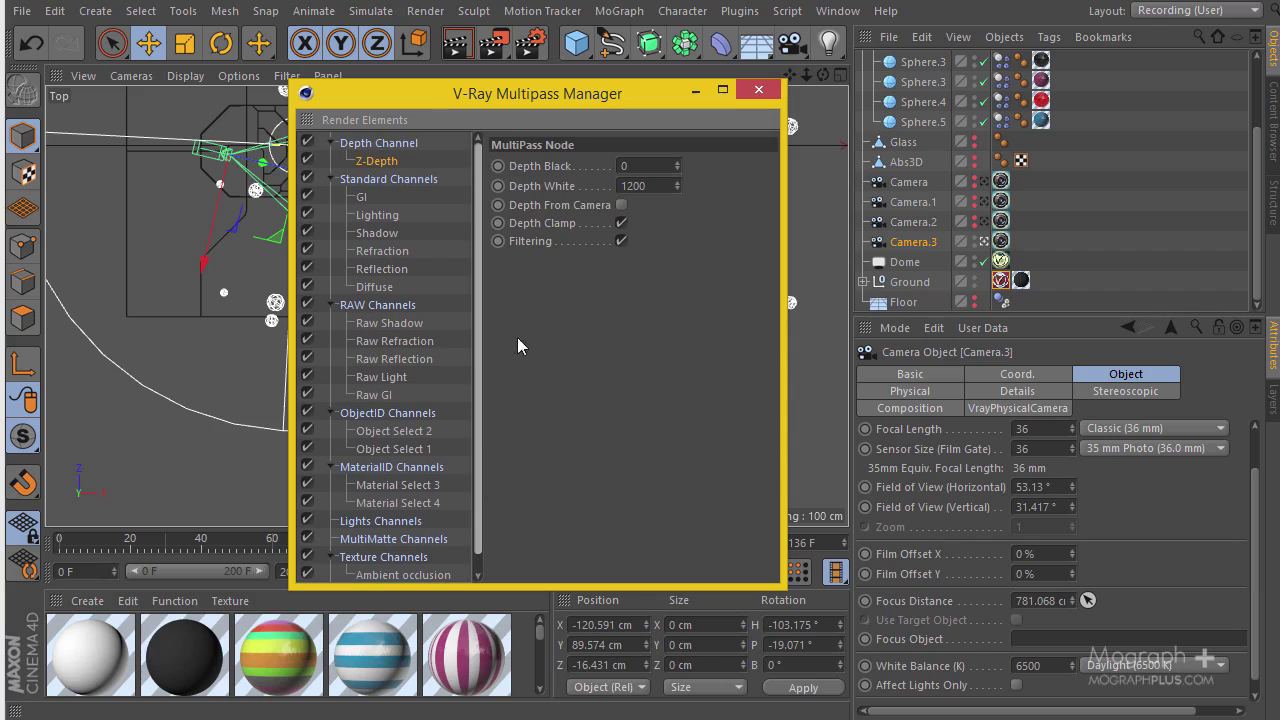
click(756, 92)
middle_click(600, 150)
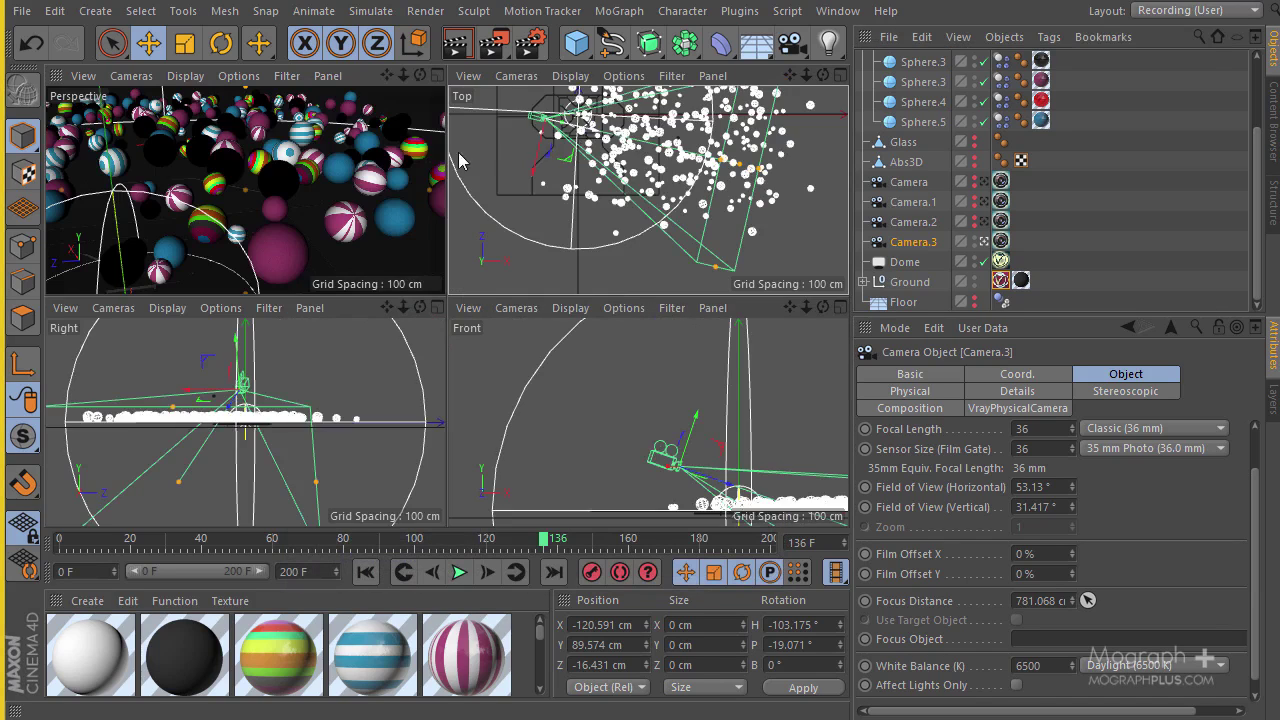
middle_click(409, 157)
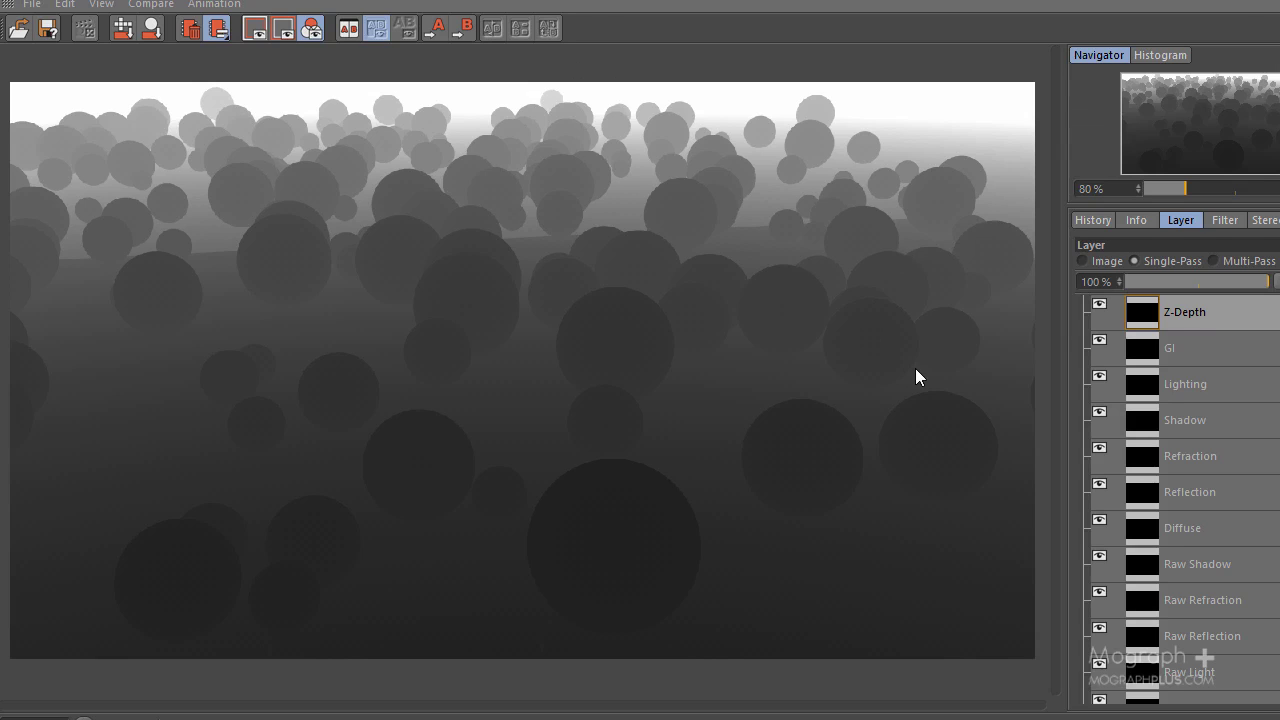
Step: Compare the full rendered image with its Z-Depth single pass in the Picture Viewer
click(1084, 261)
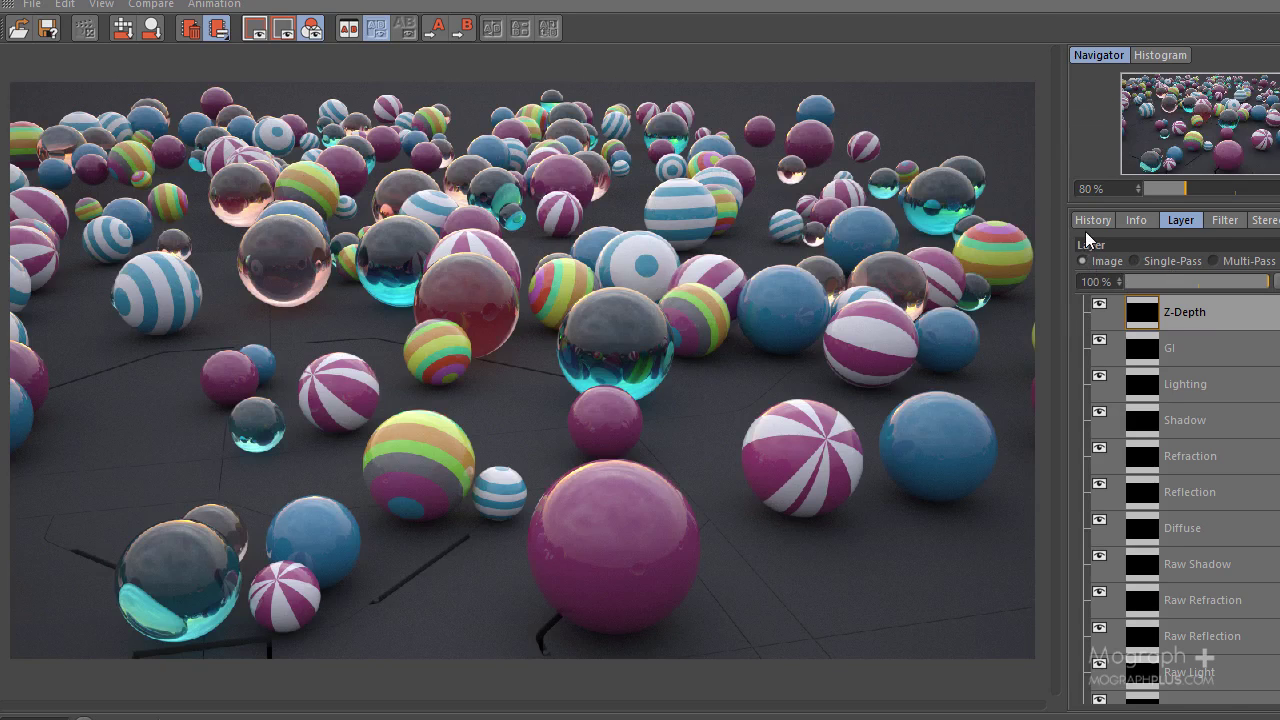
click(1088, 220)
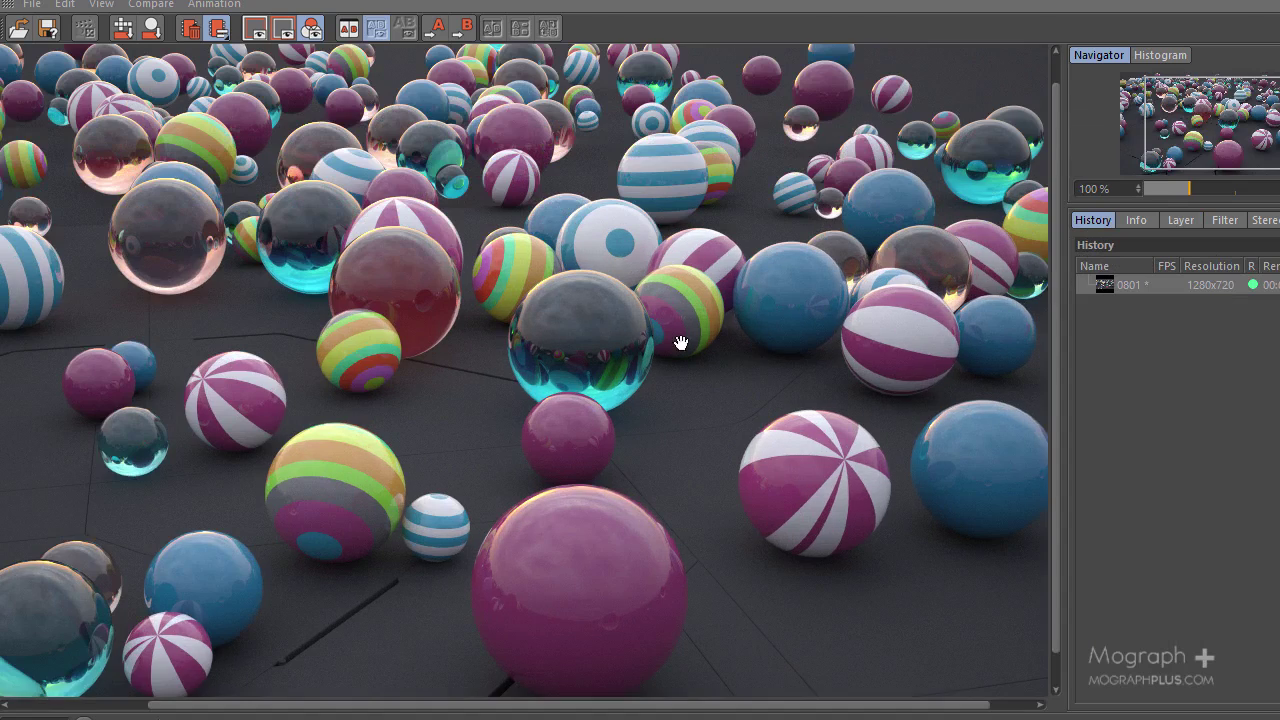
scroll(680, 346, up, 1)
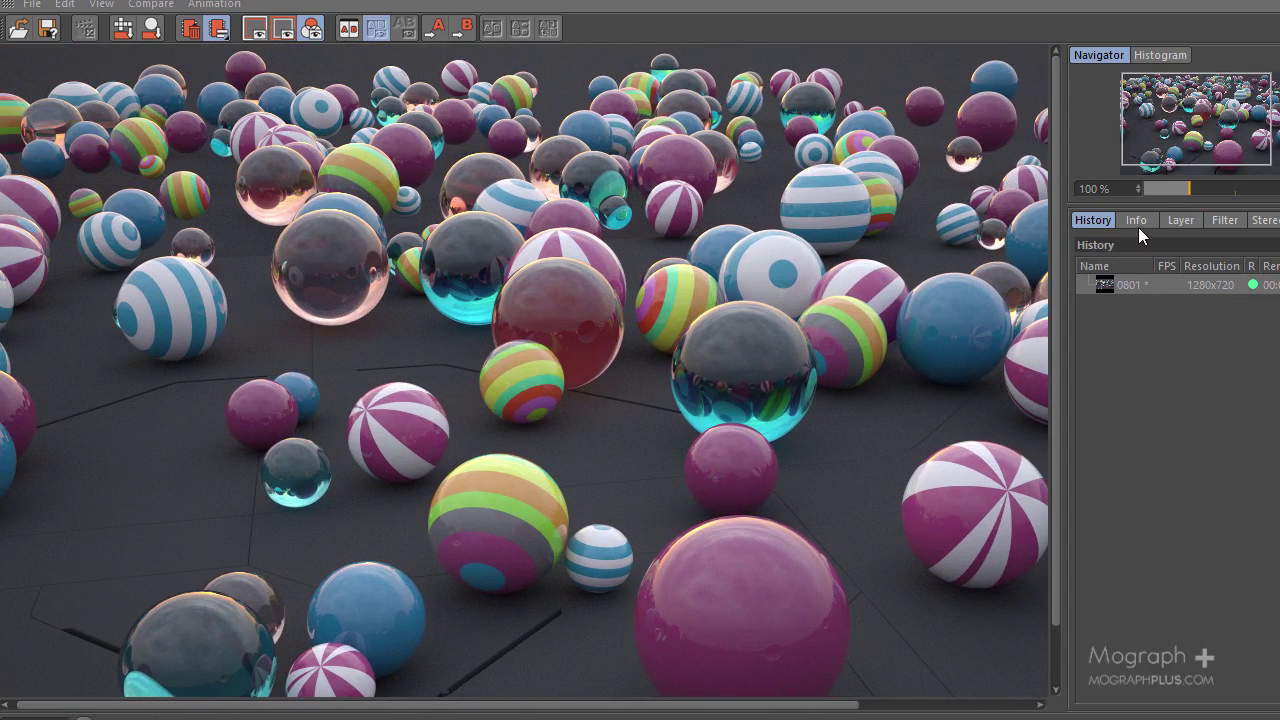
click(1176, 219)
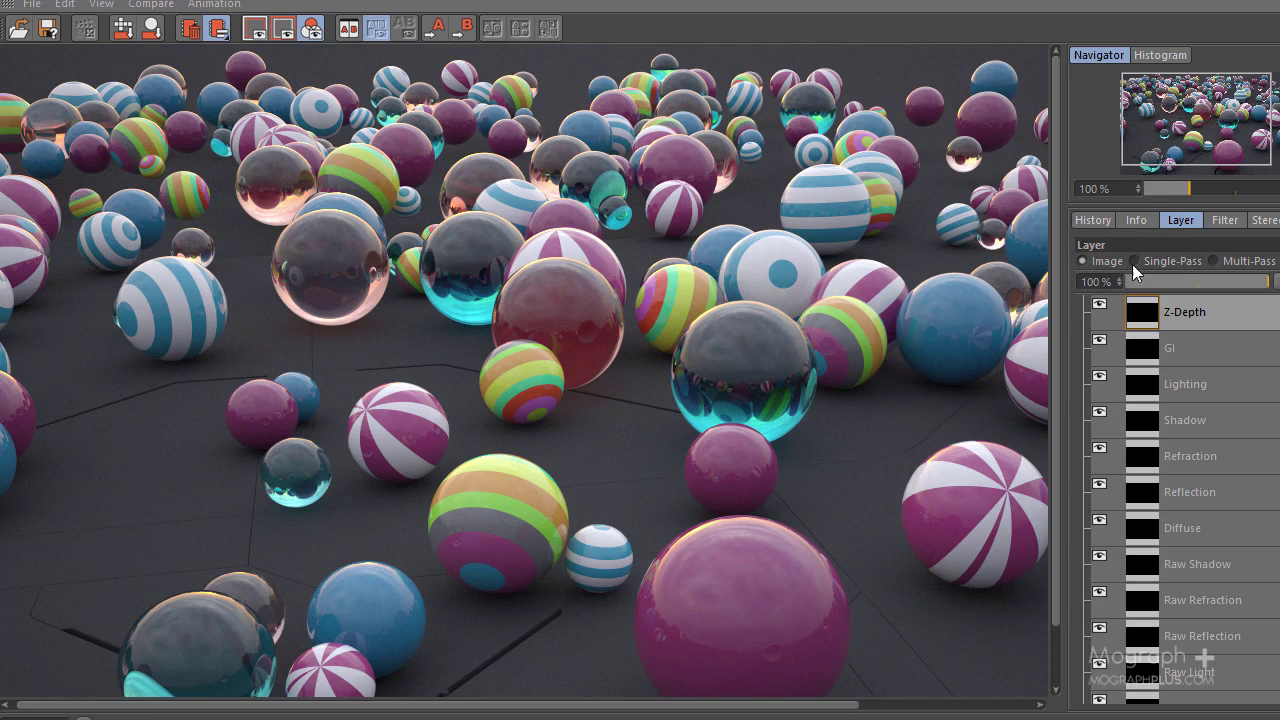
click(1154, 262)
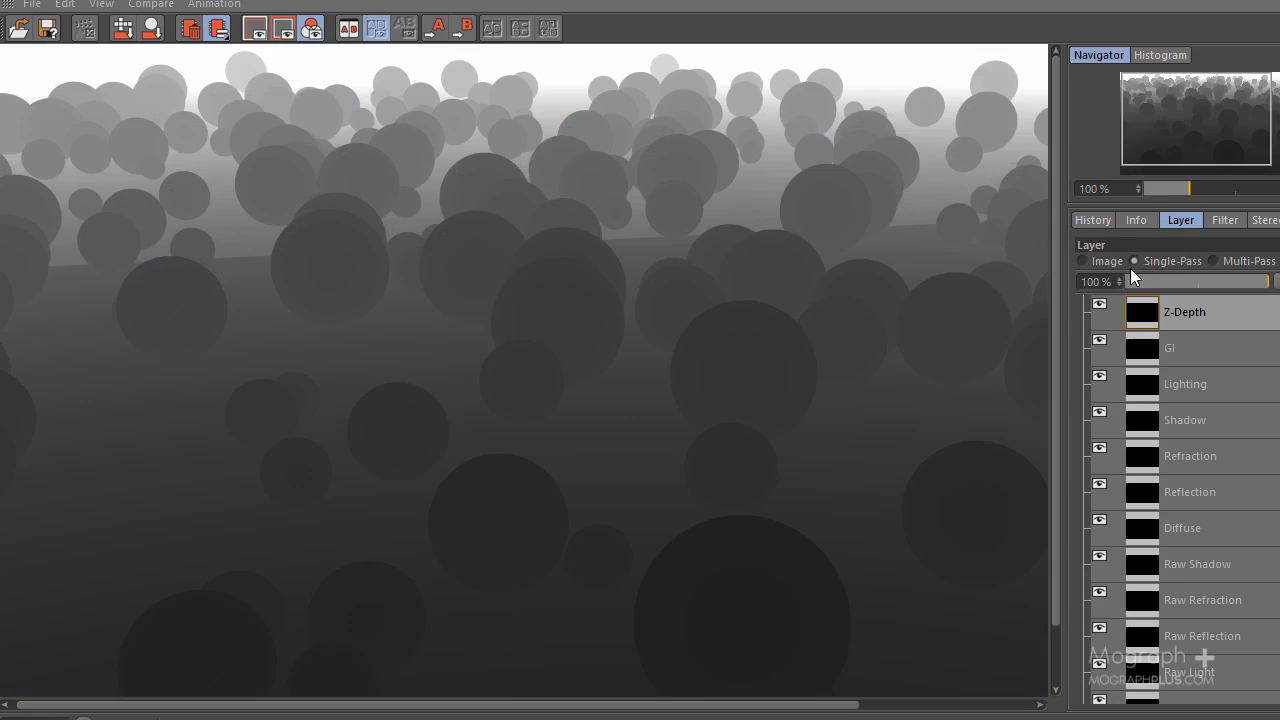
scroll(870, 358, down, 1)
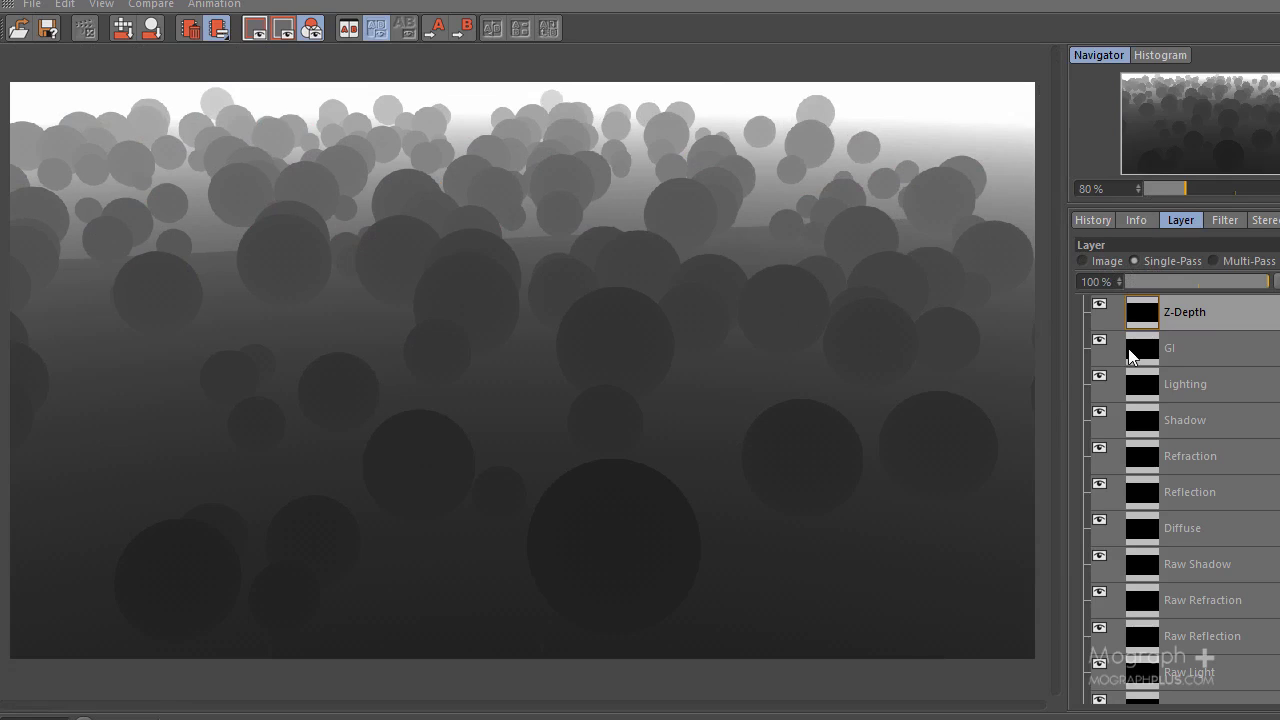
Step: Examine the GI, Lighting, Shadow, Refraction, Reflection and Diffuse passes of the render one after another
click(1178, 353)
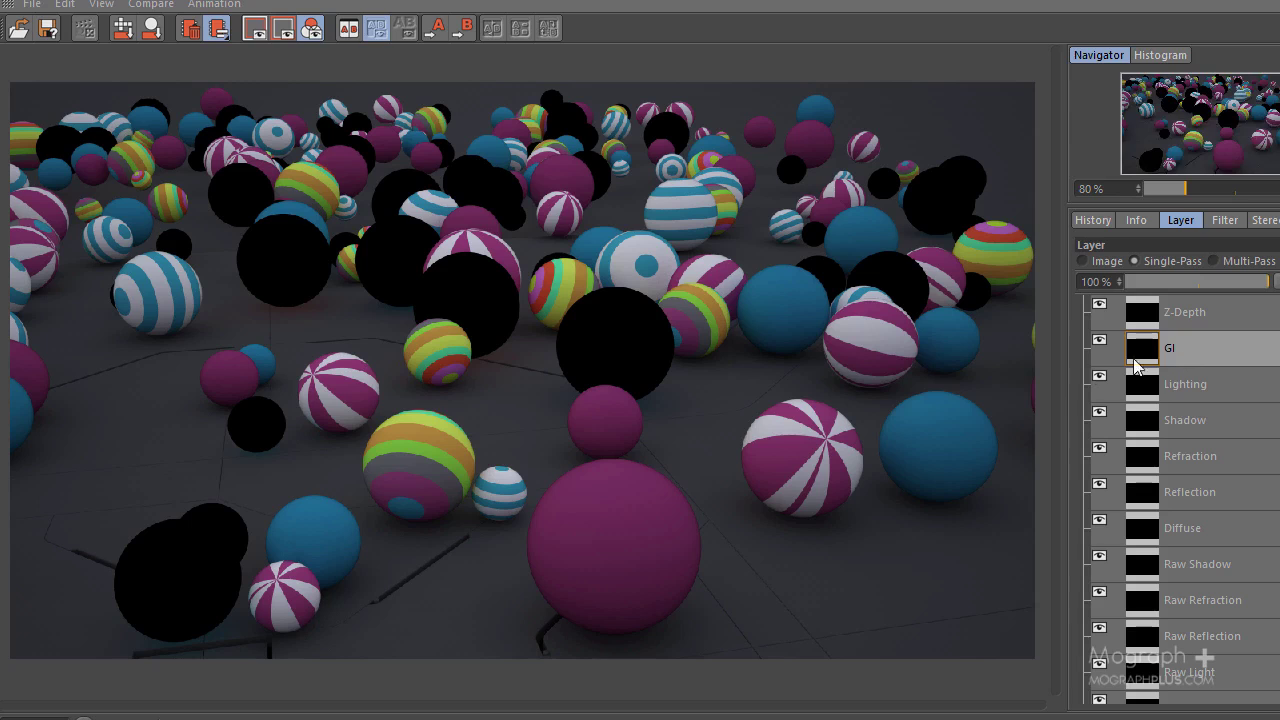
click(1224, 390)
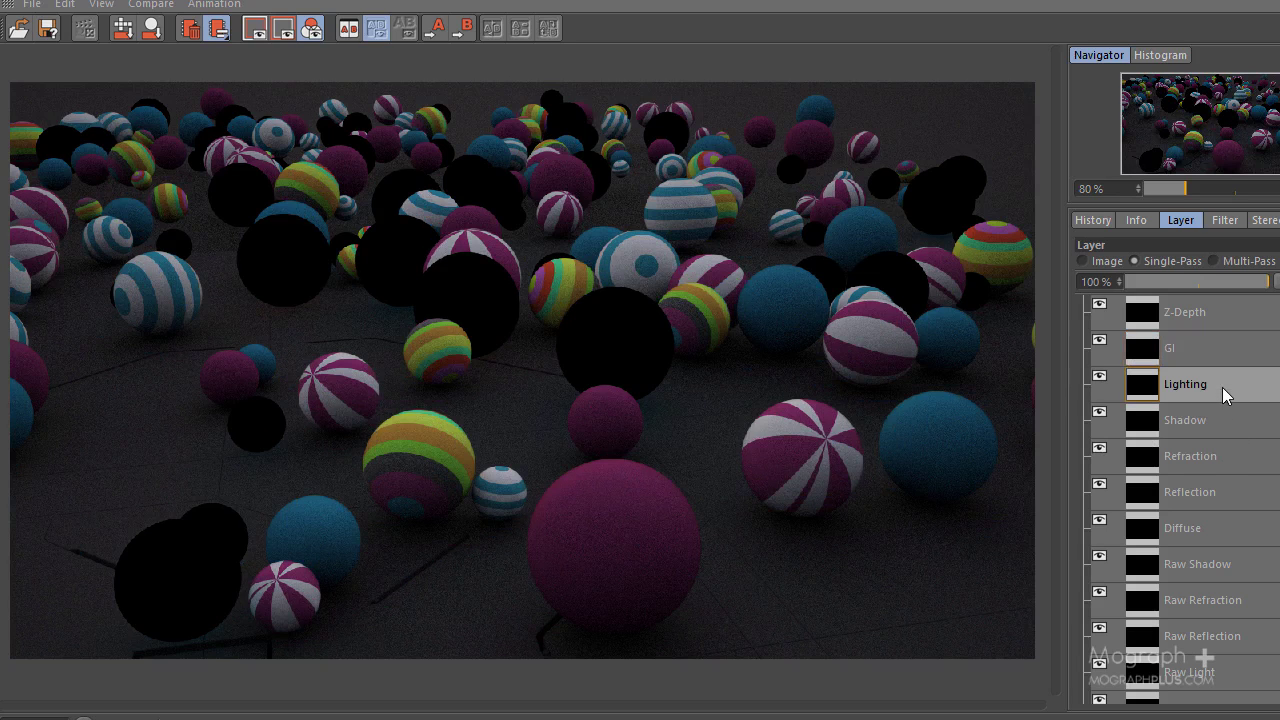
click(1250, 425)
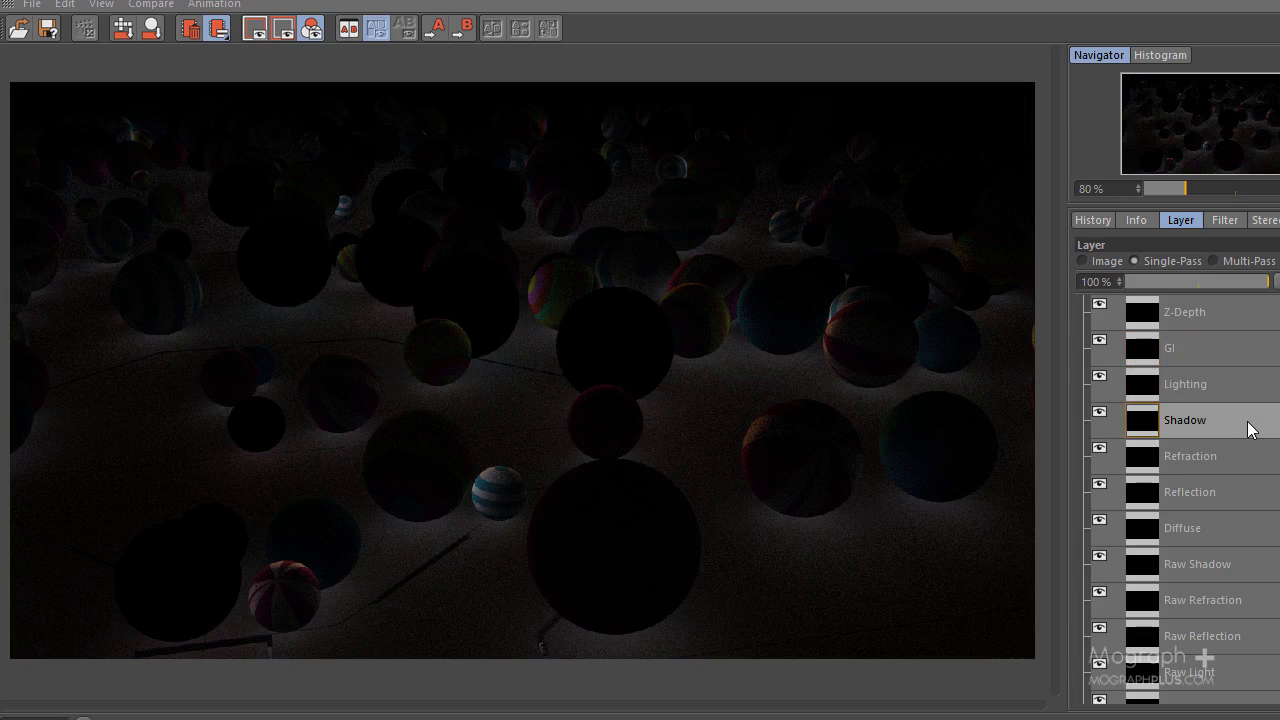
click(1262, 461)
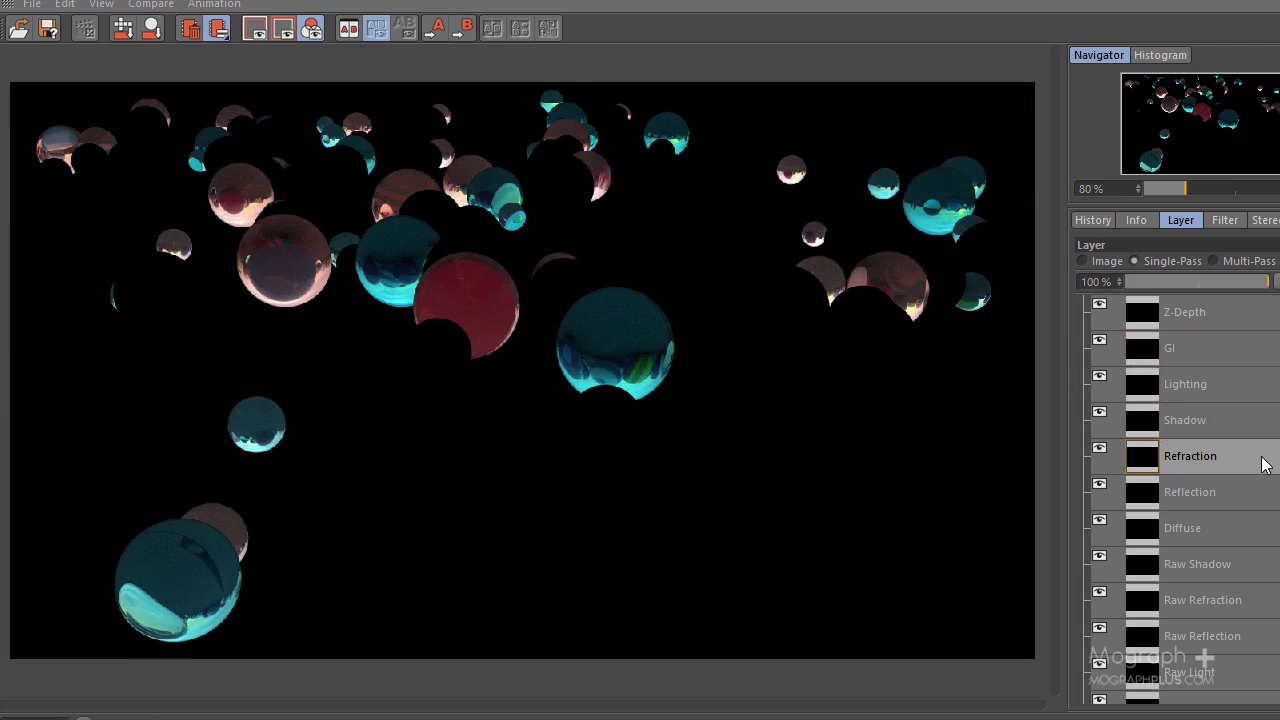
click(1246, 491)
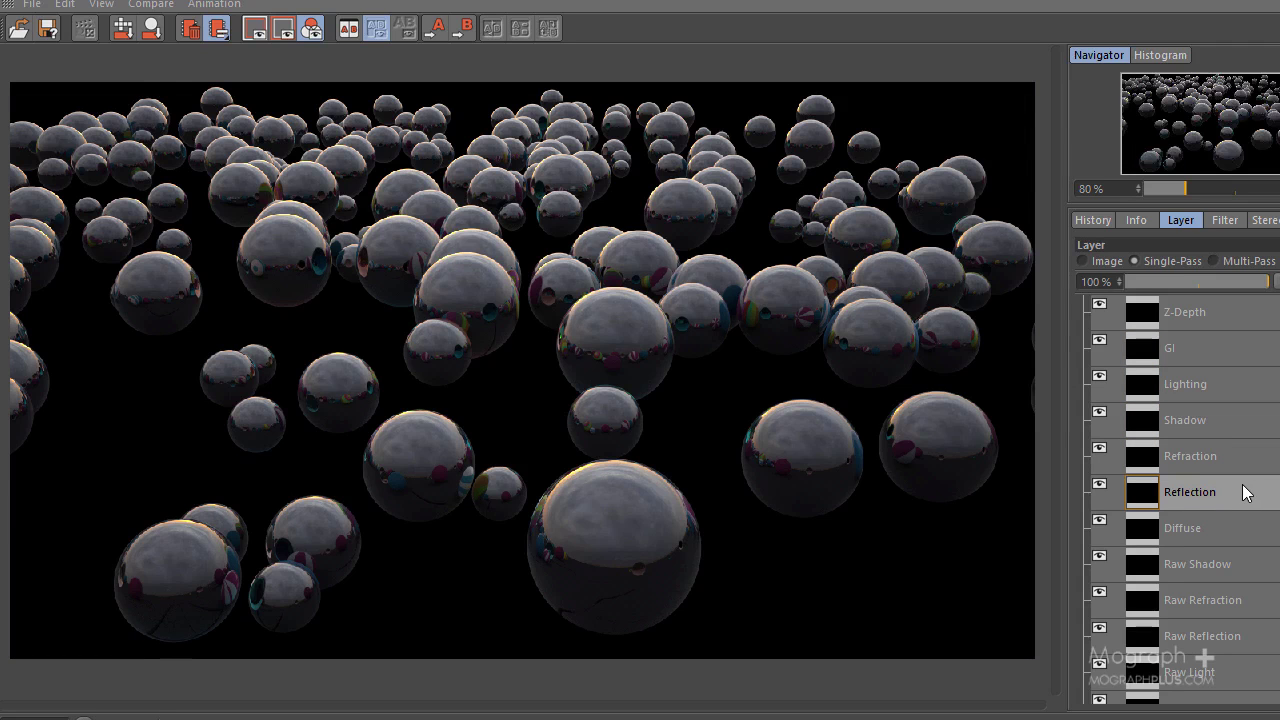
click(1255, 538)
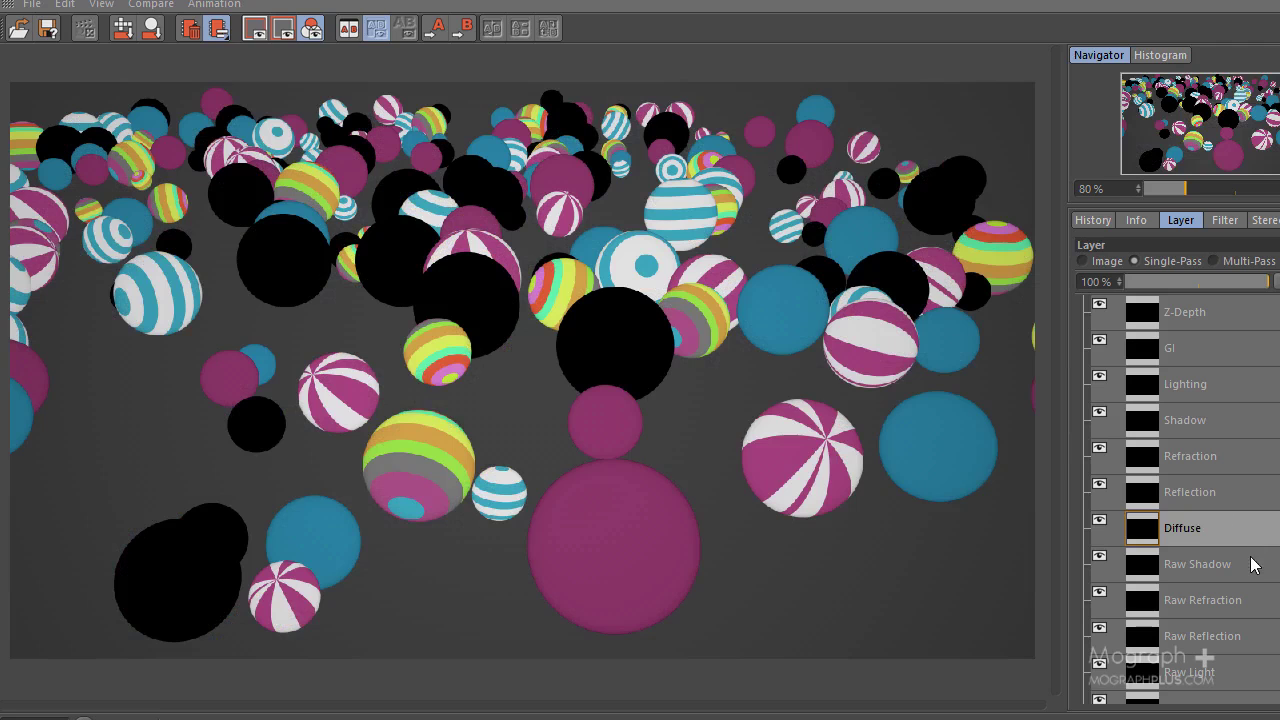
Step: Examine the Raw Shadow, Raw Refraction, Raw Reflection, Raw Light and Raw GI passes one after another
click(1267, 568)
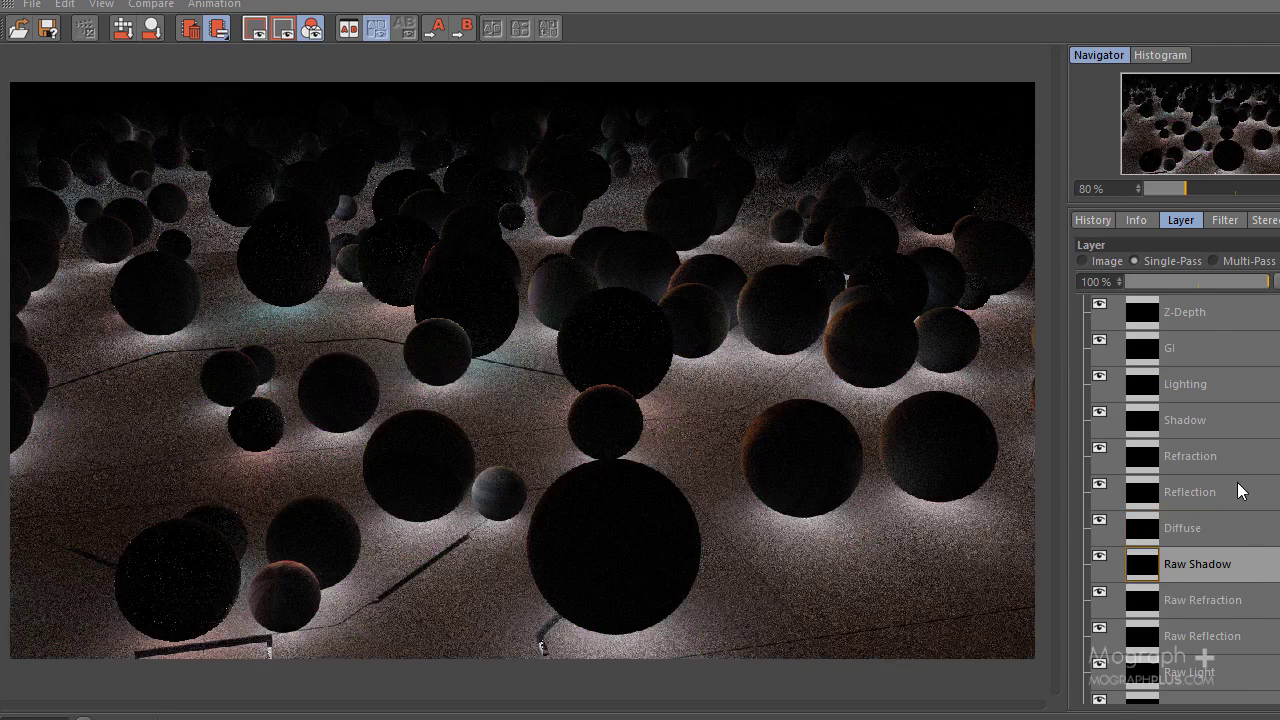
scroll(1240, 492, down, 3)
click(1230, 410)
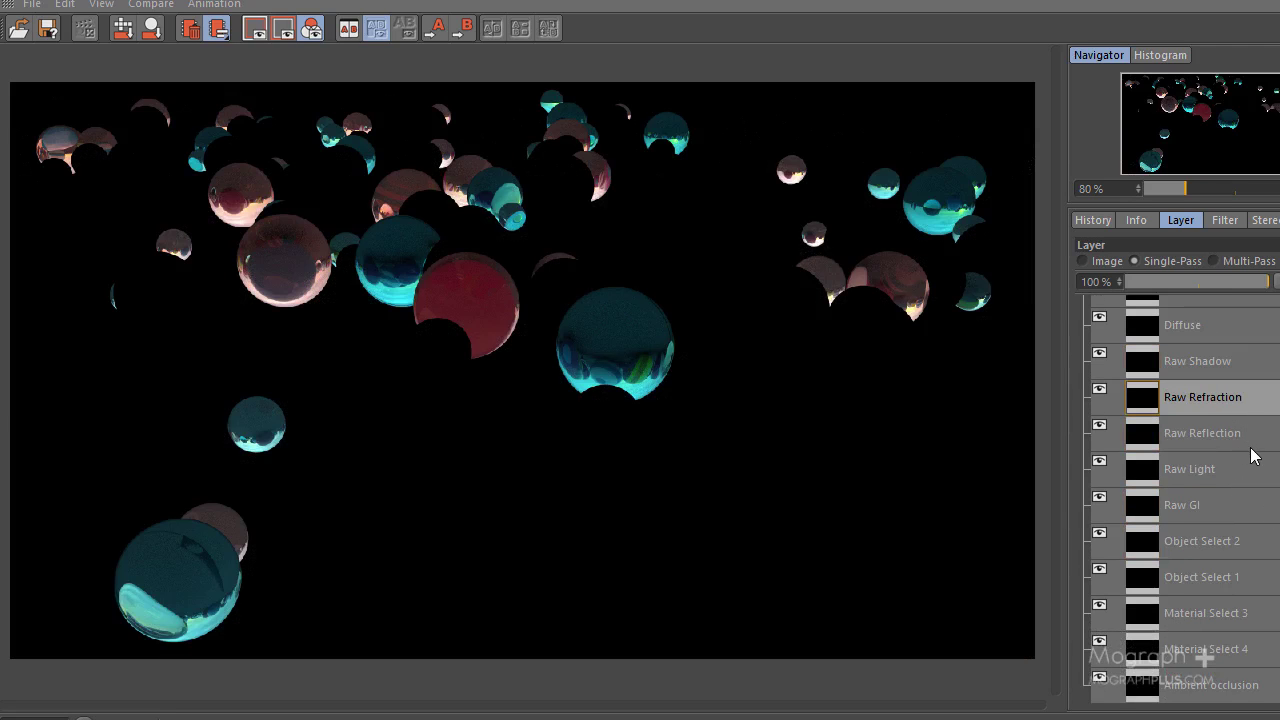
click(1257, 445)
click(1255, 475)
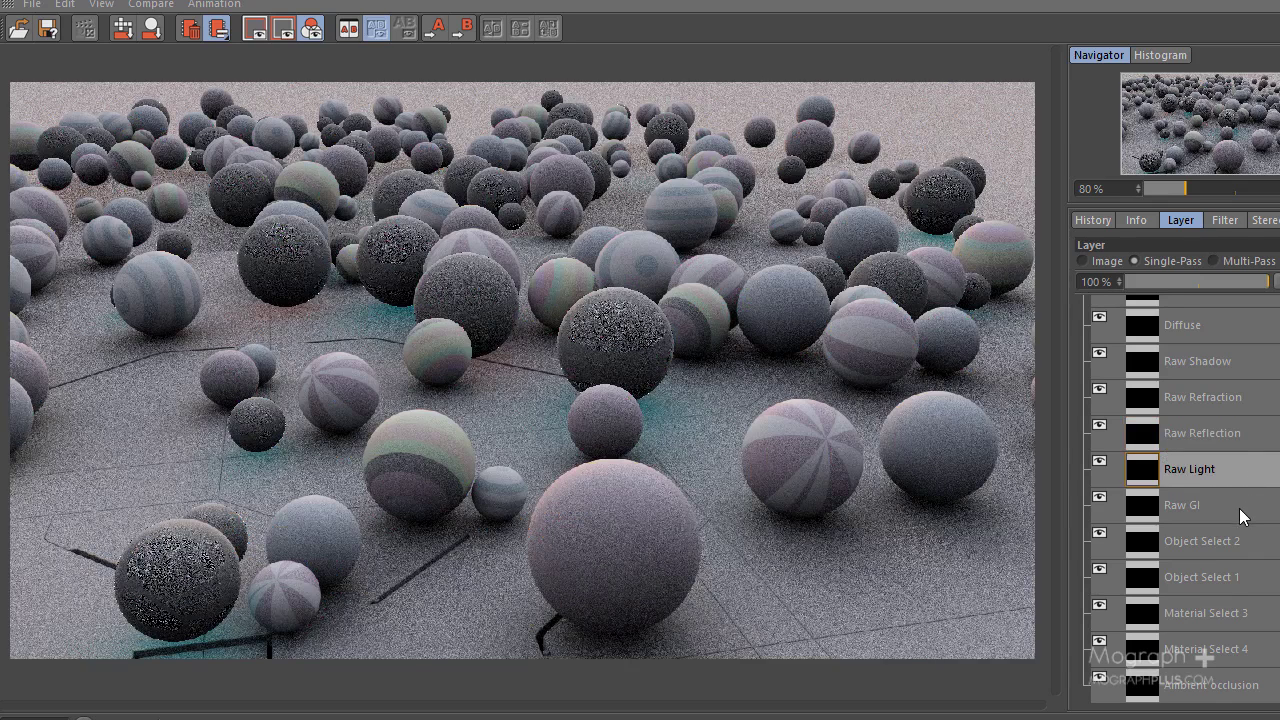
click(1240, 516)
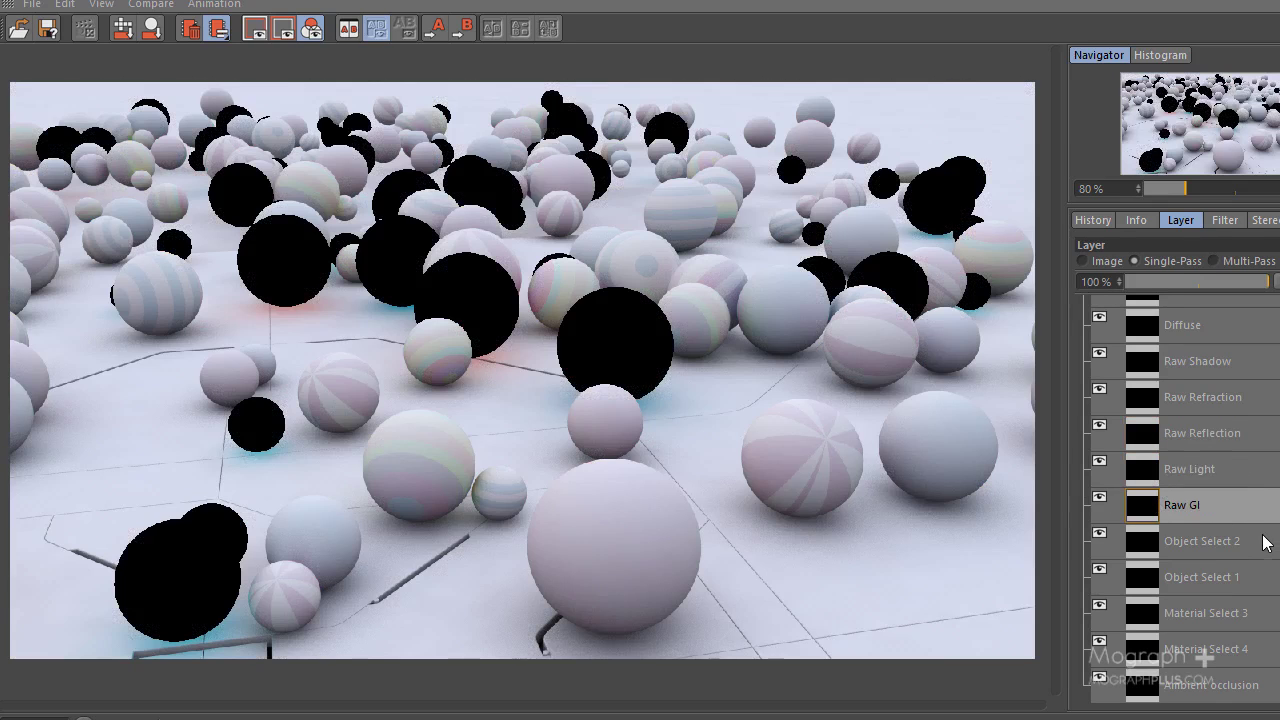
Step: Inspect the Object Select 1 mask up close and compare it with the Object Select 2 pass
click(1262, 585)
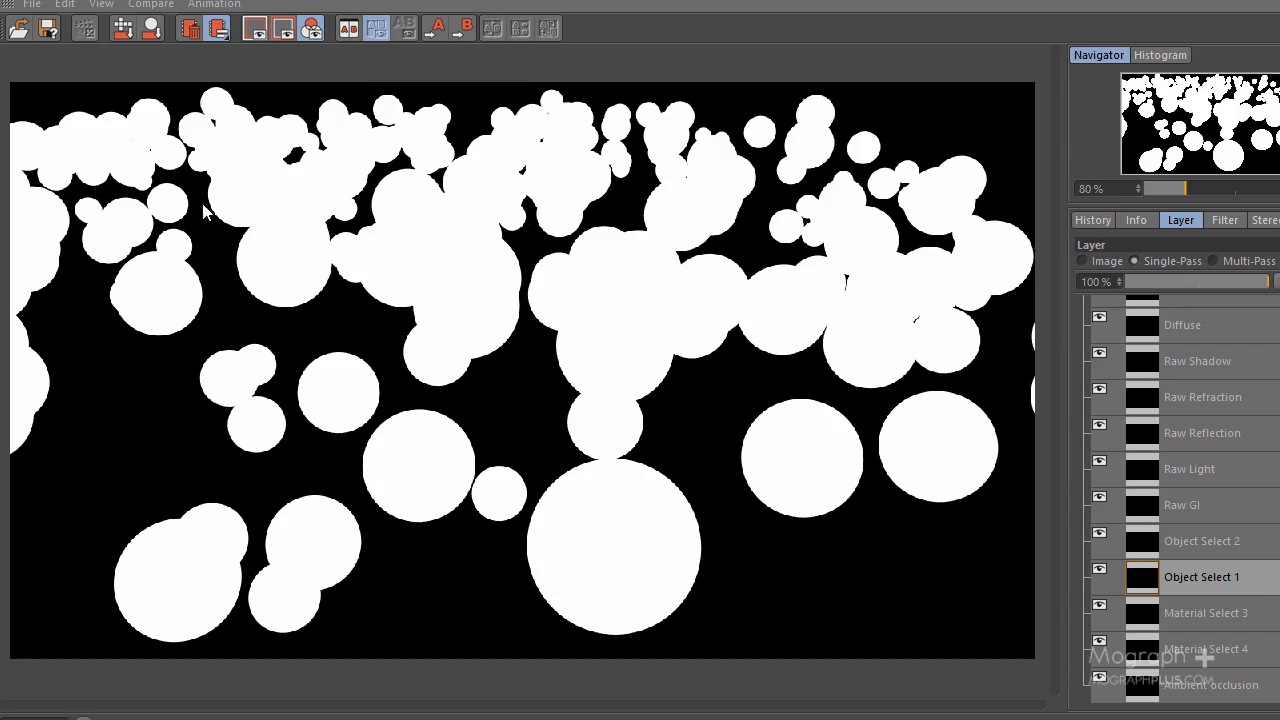
scroll(435, 318, up, 1)
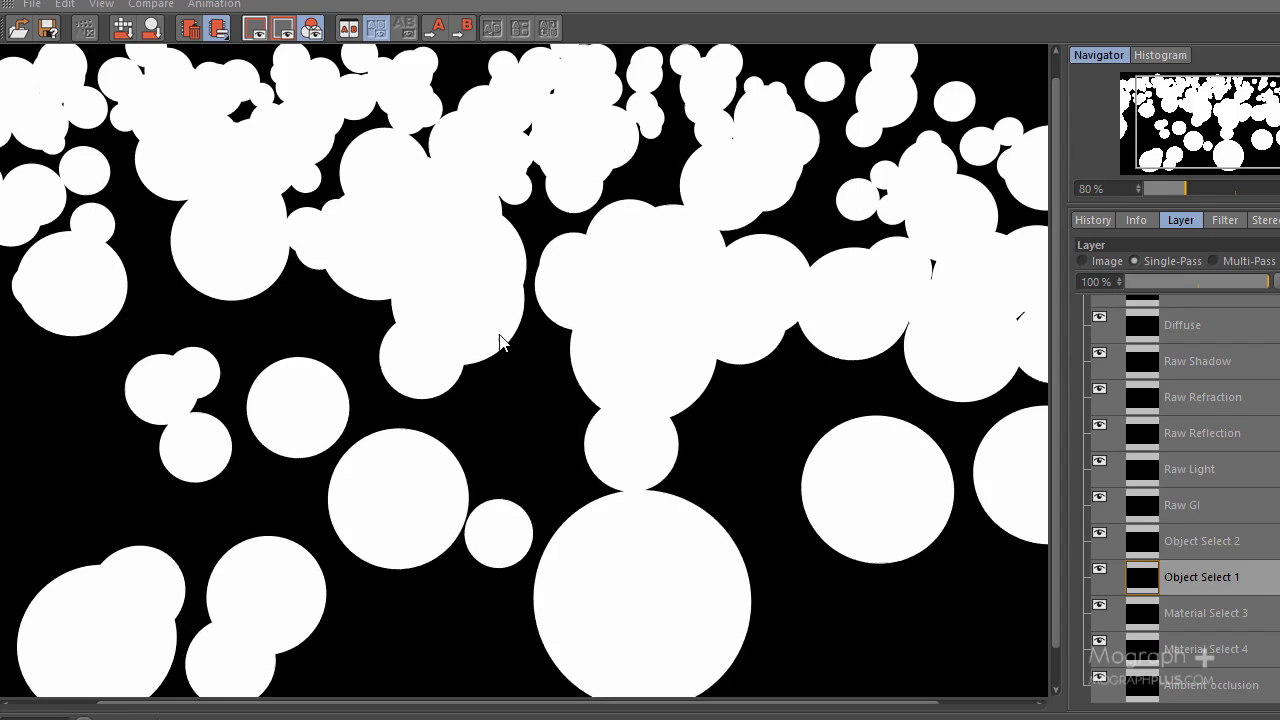
drag(632, 363, 704, 264)
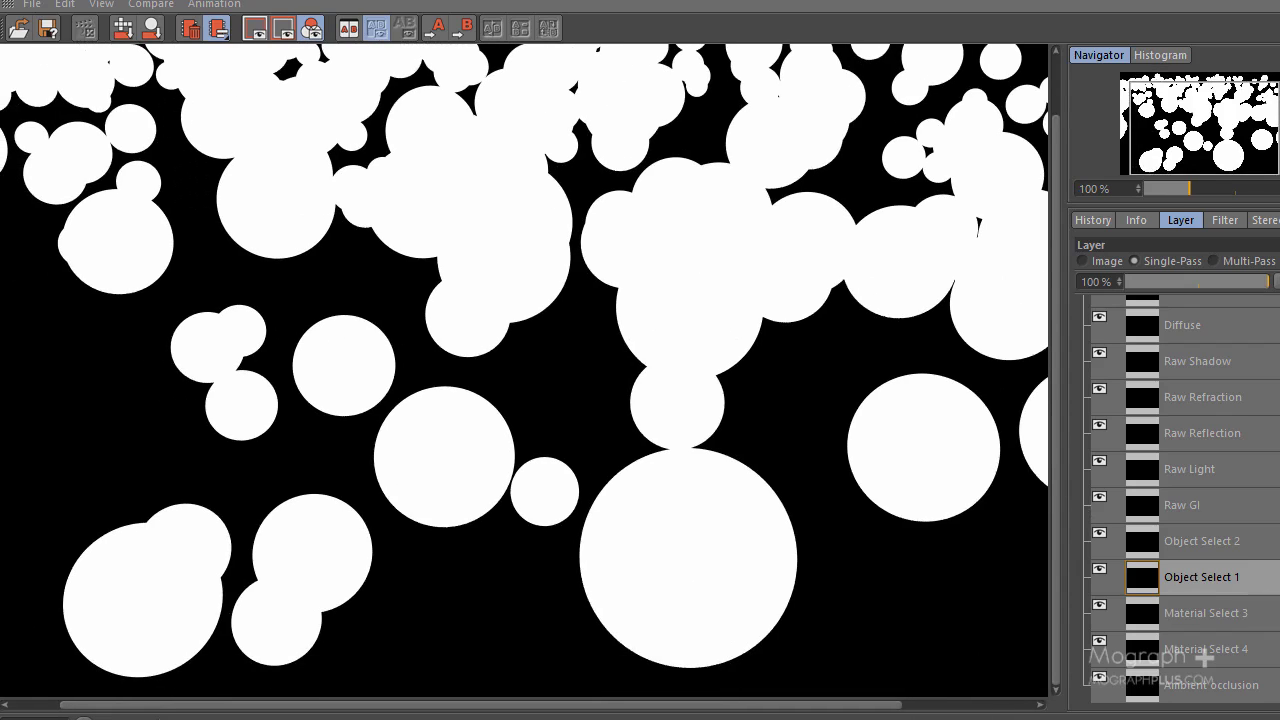
click(1236, 545)
scroll(502, 400, down, 1)
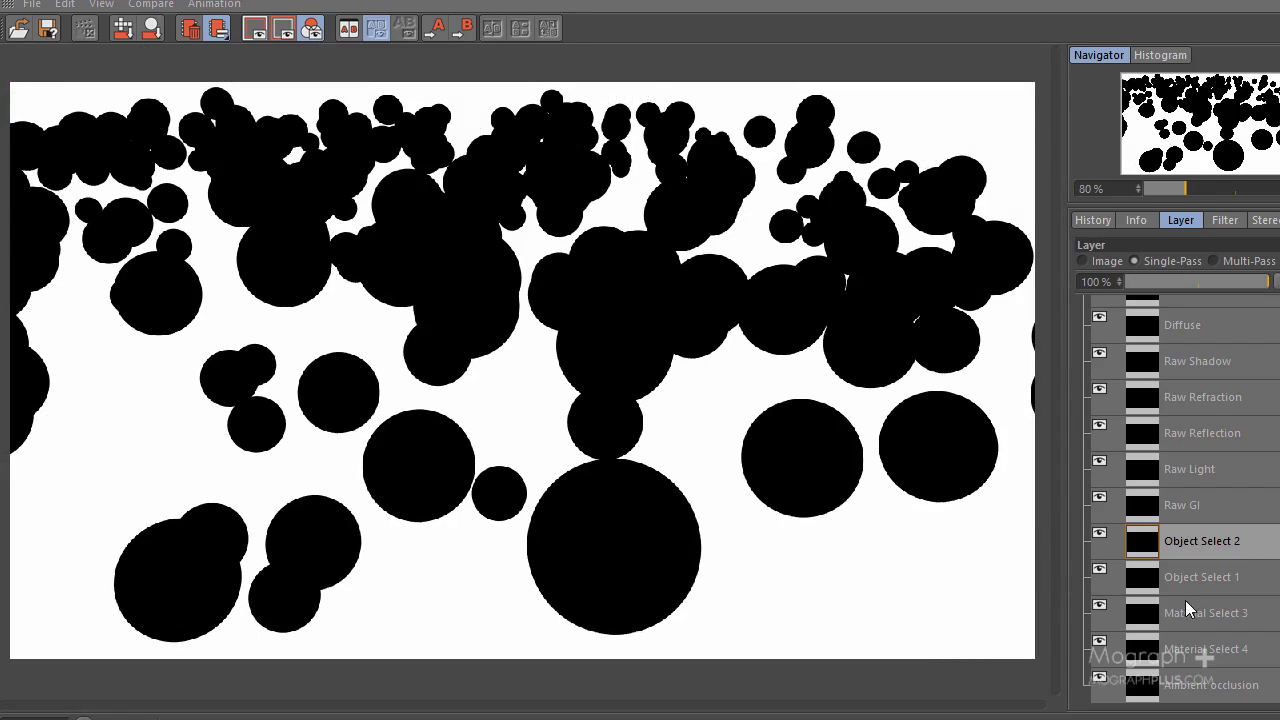
Step: View the Material Select 3 and Material Select 4 masks and compare them with the materials in the Perspective view
click(1252, 622)
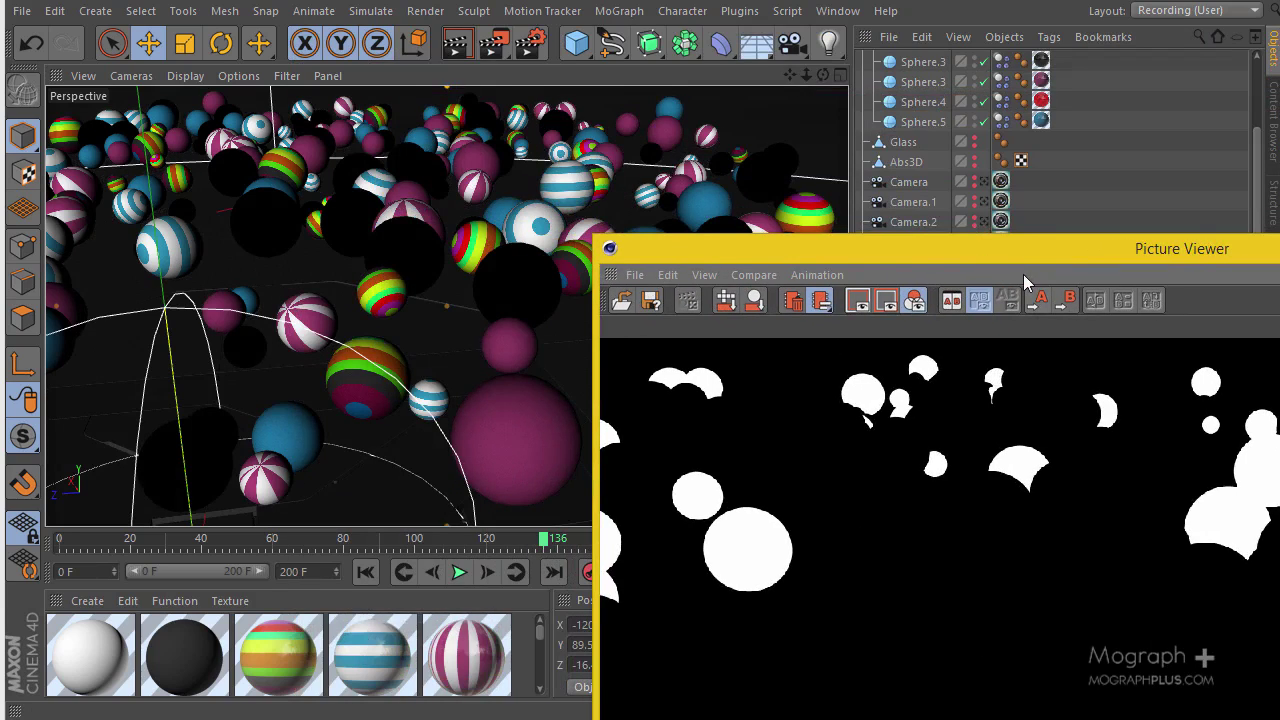
drag(1005, 248, 533, 3)
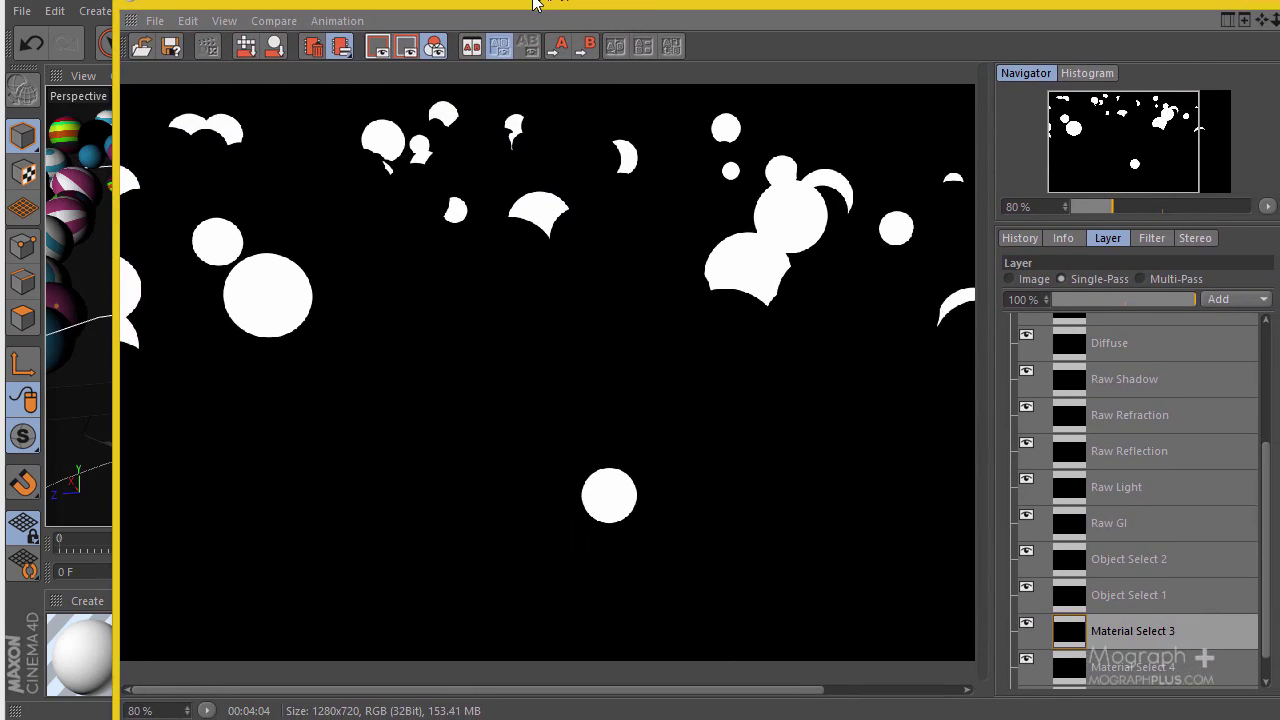
click(1178, 668)
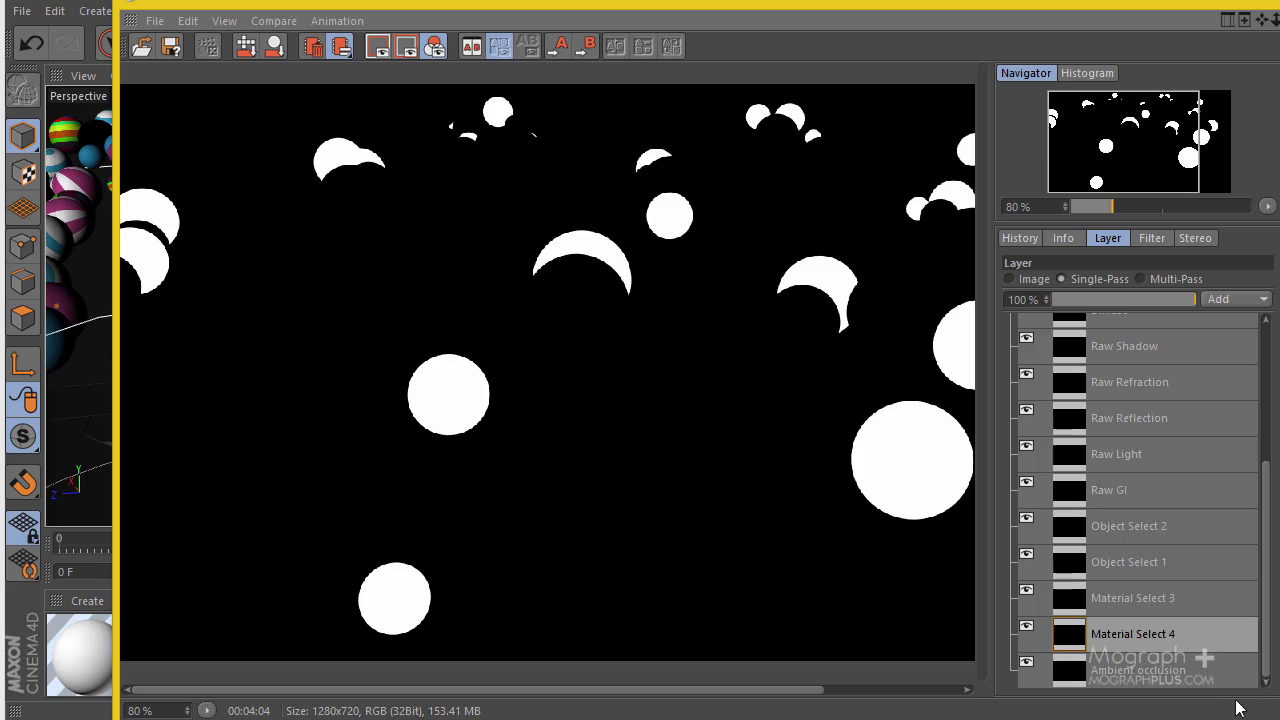
drag(712, 8, 1279, 215)
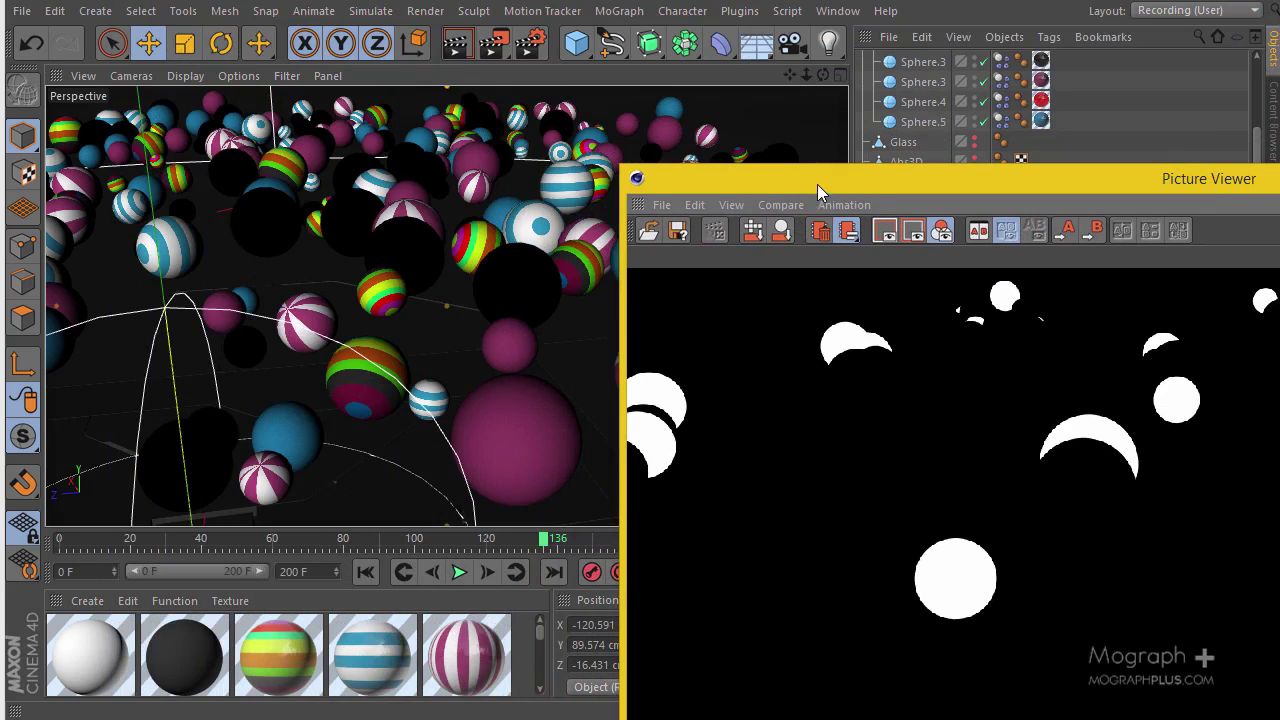
drag(817, 184, 743, 1)
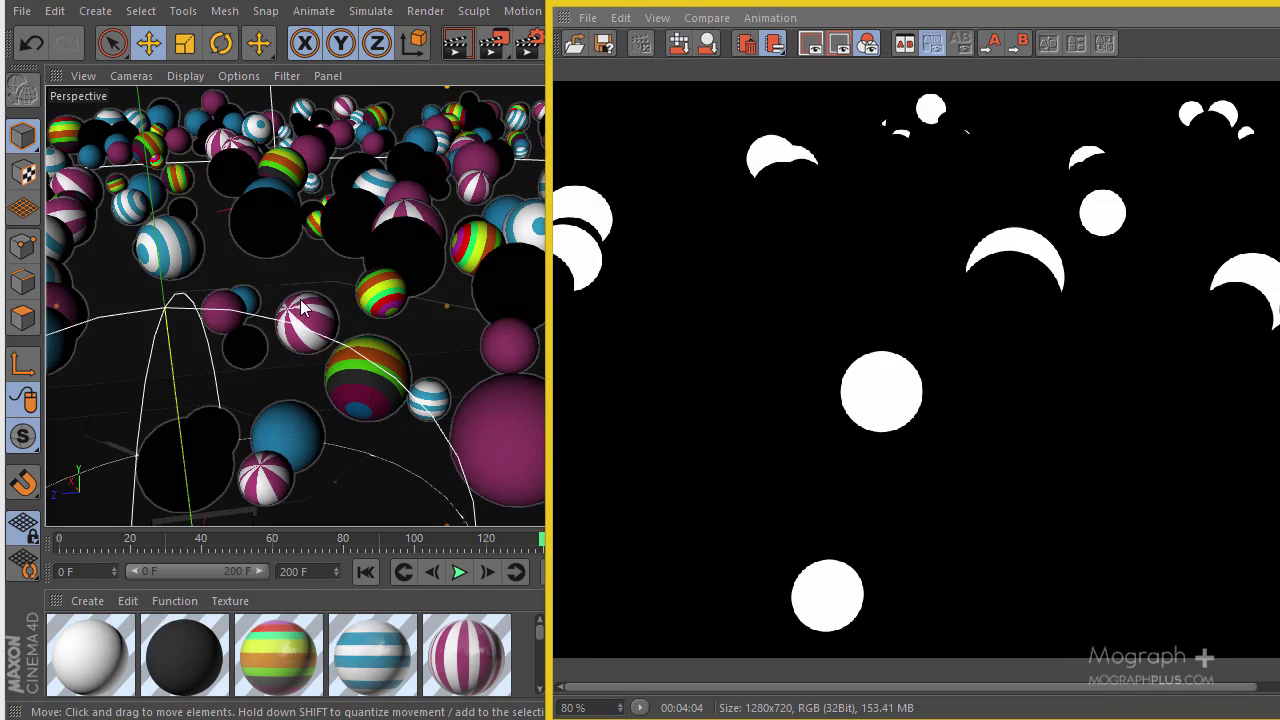
double_click(1008, 4)
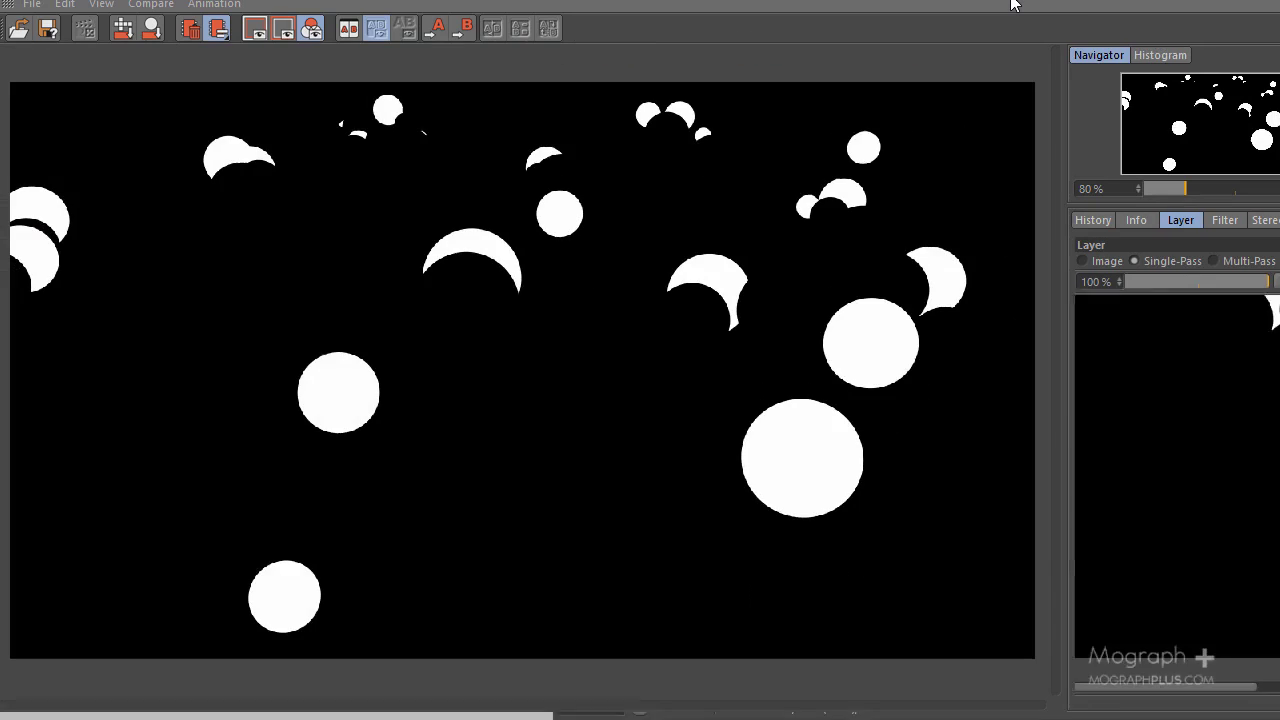
Step: Examine the Ambient occlusion pass up close for noise around the spheres
click(1206, 686)
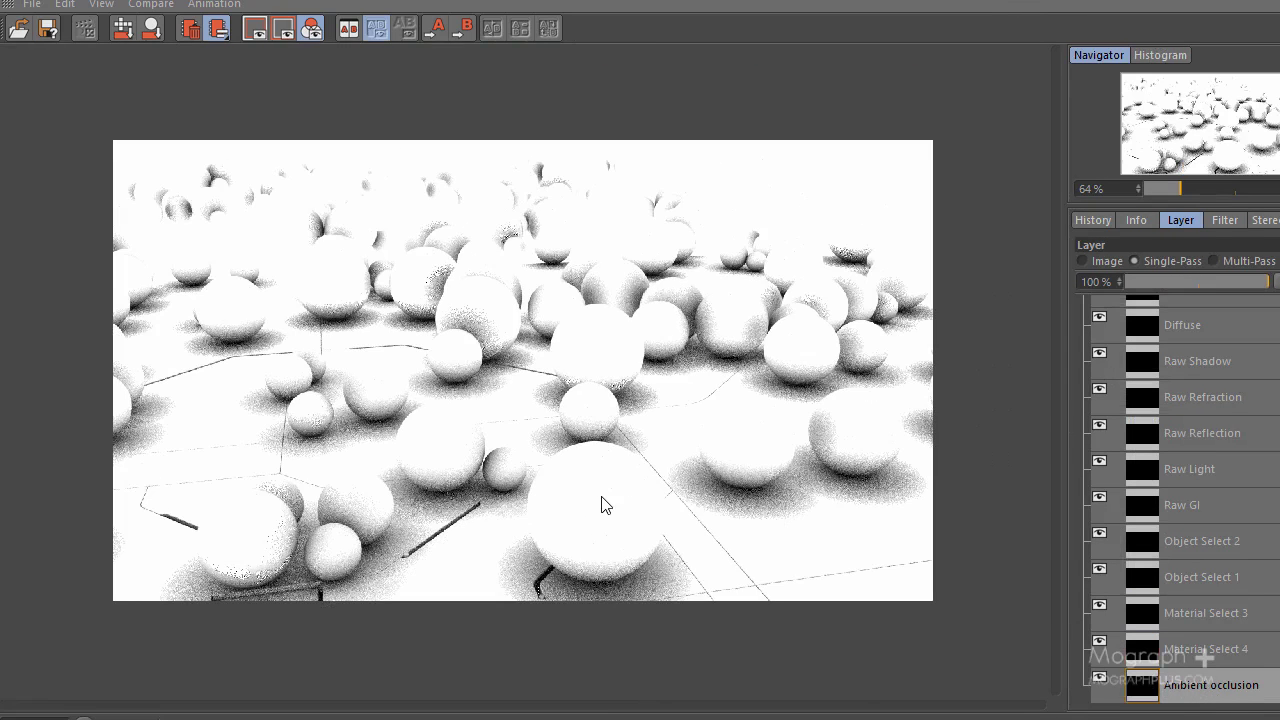
scroll(570, 540, up, 1)
drag(595, 365, 526, 349)
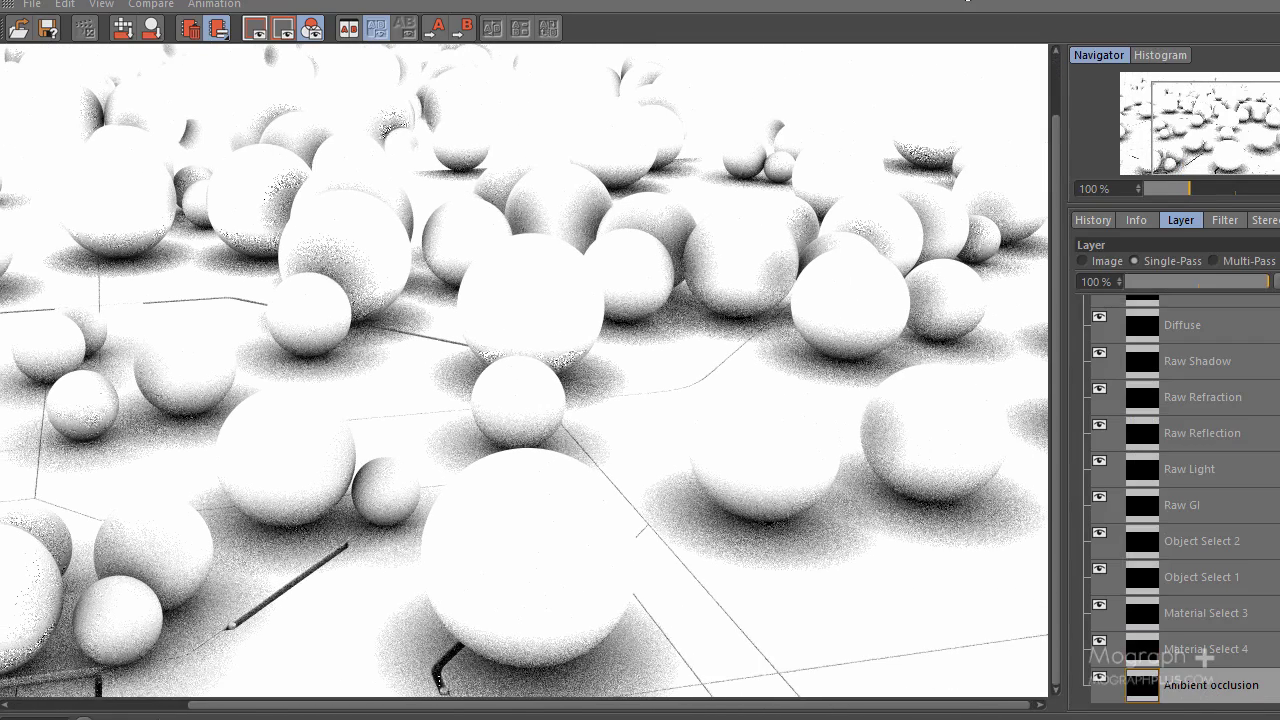
Step: Reopen the V-Ray Multipass Manager and open the TexDirt shader of the Ambient occlusion channel for editing
key(super+Down)
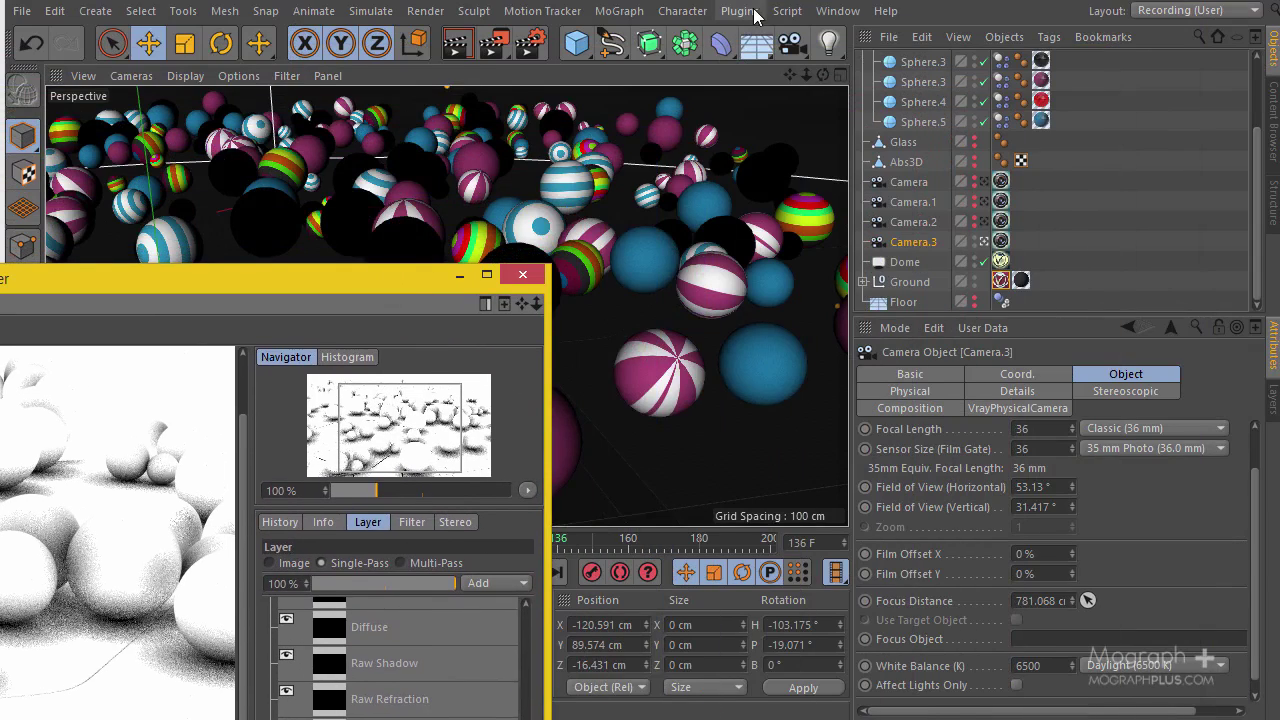
click(740, 11)
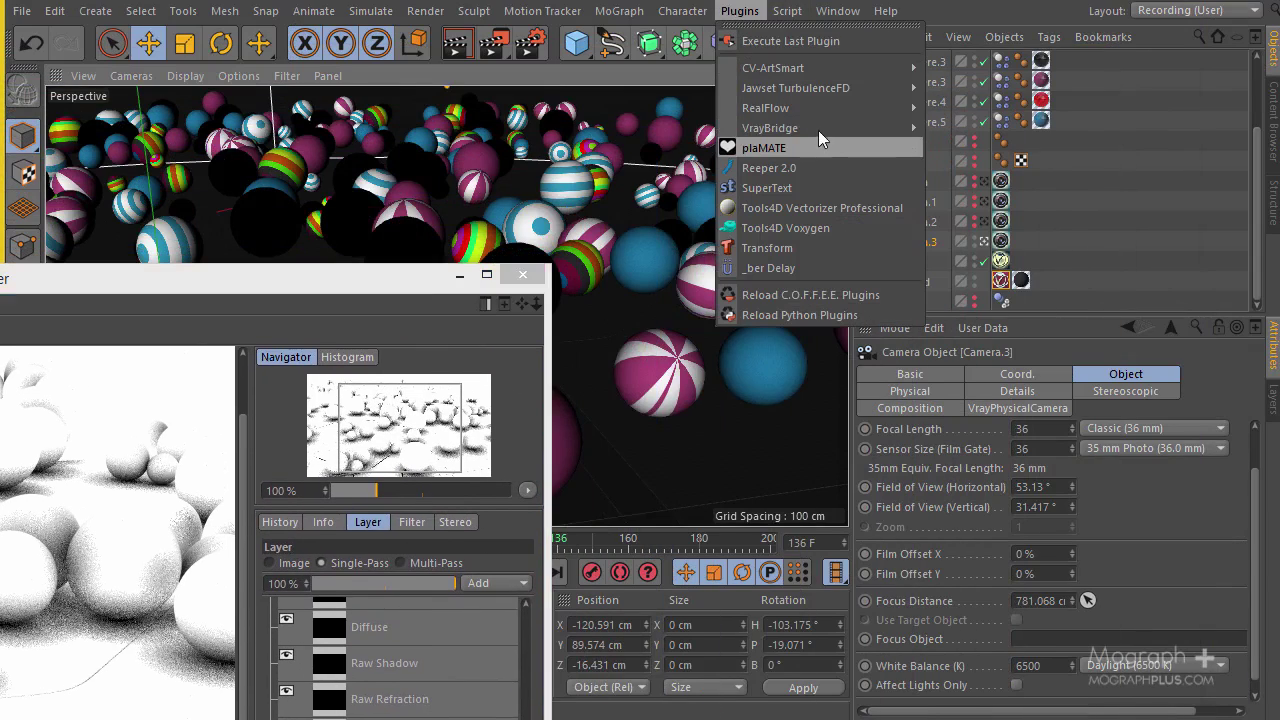
mouse_move(822, 128)
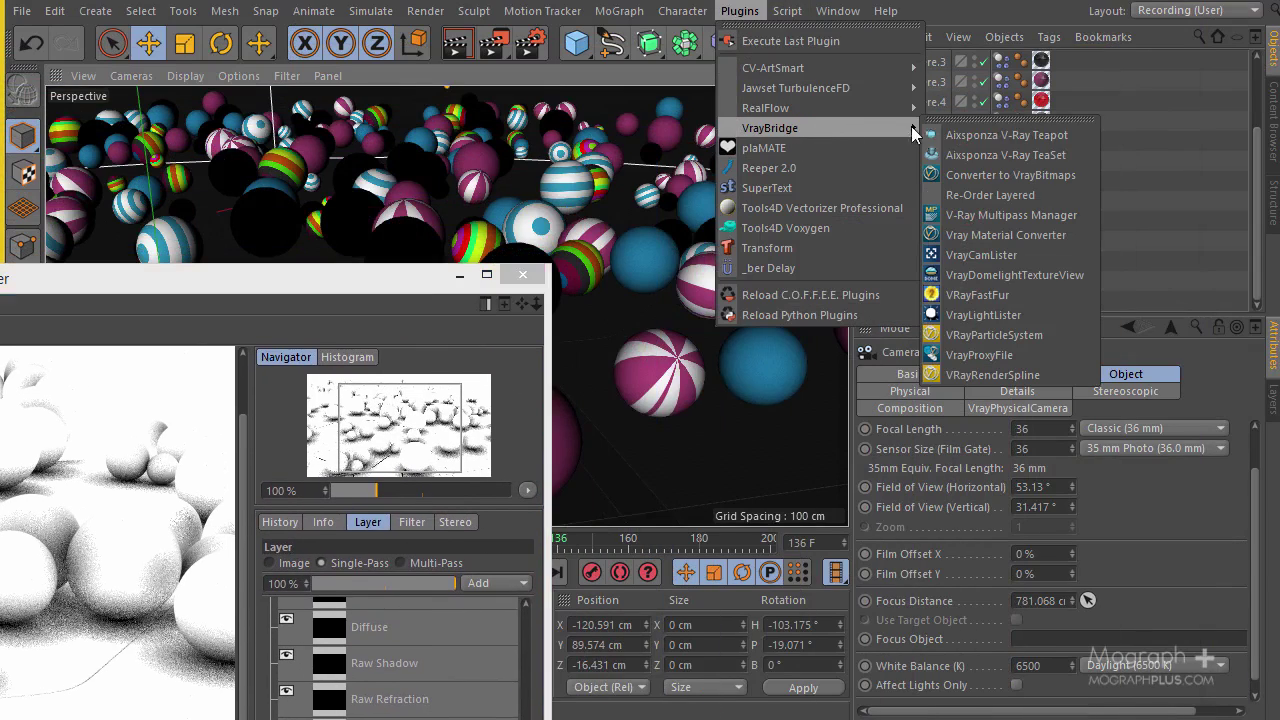
click(1066, 219)
scroll(362, 282, down, 1)
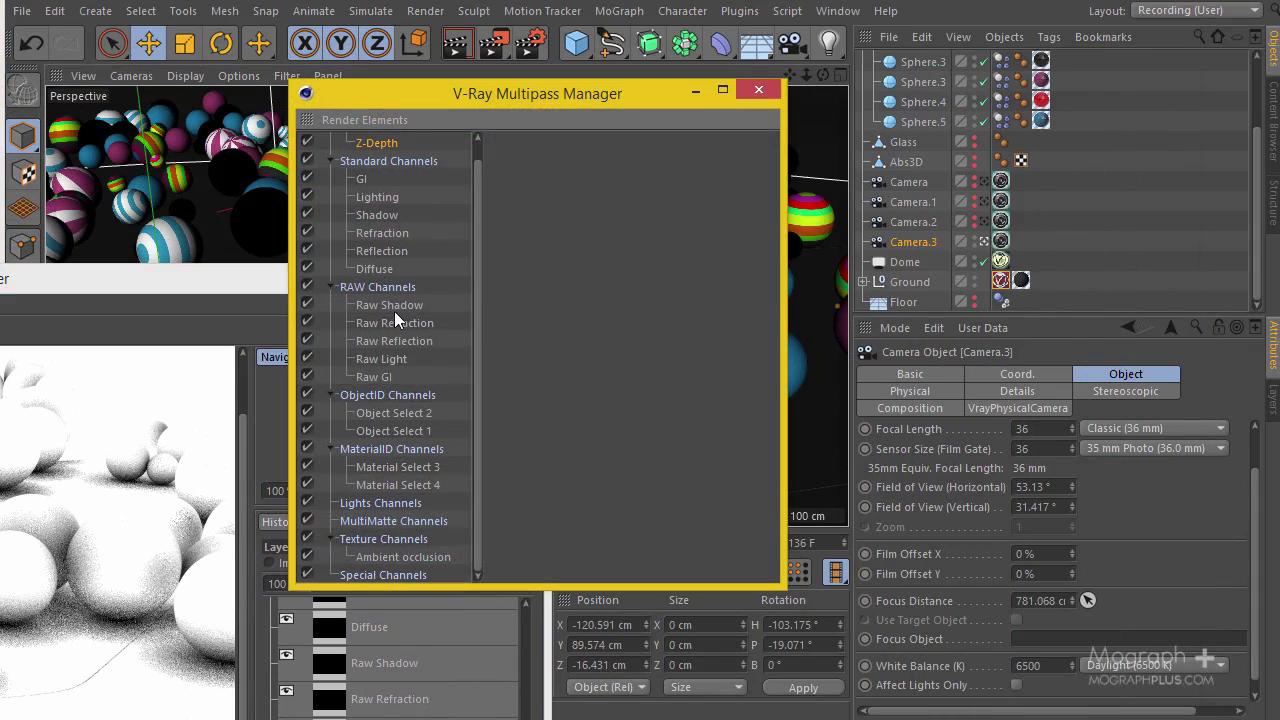
click(435, 560)
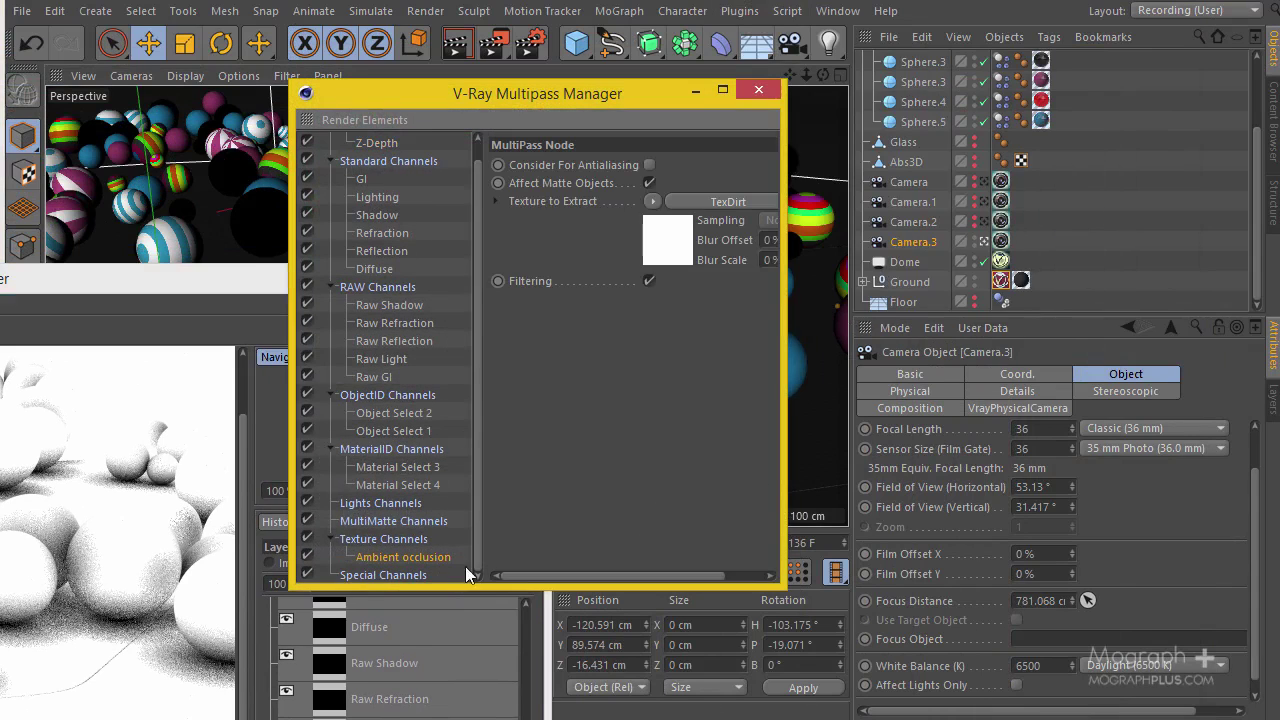
click(650, 252)
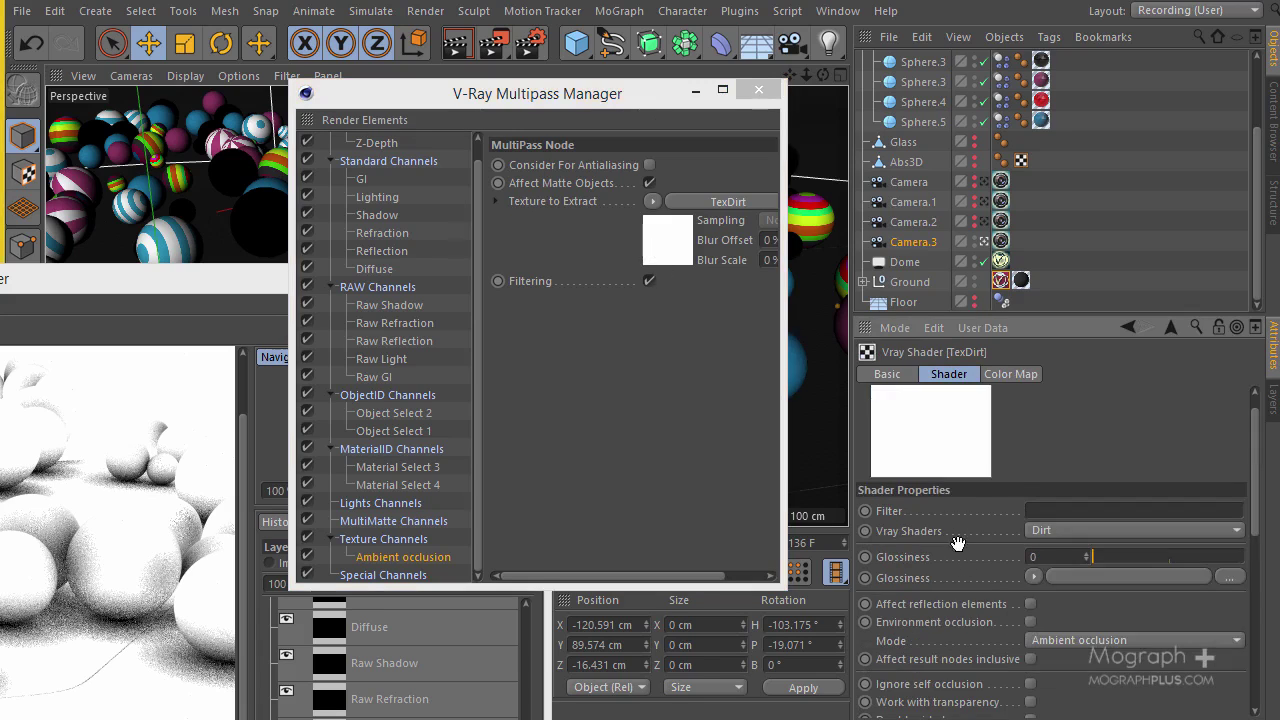
Step: Set the Subdivs of the ambient occlusion TexDirt shader to 128
scroll(958, 543, down, 5)
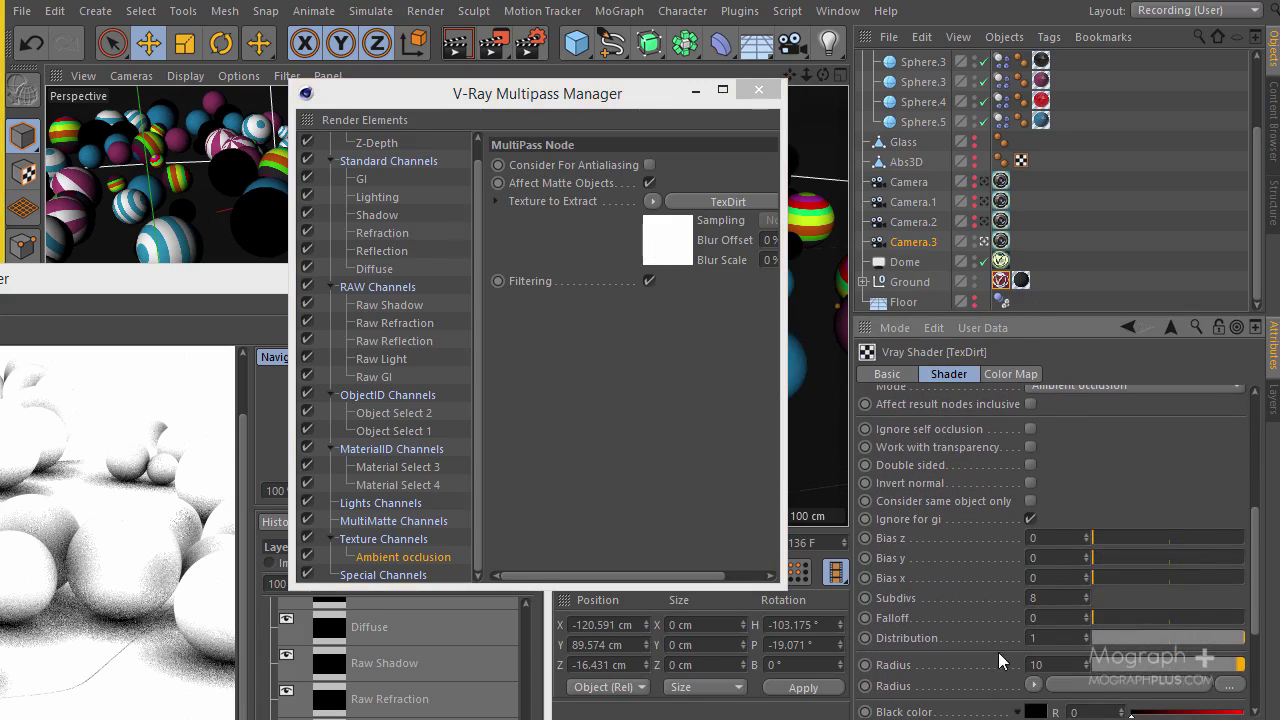
scroll(1000, 550, down, 2)
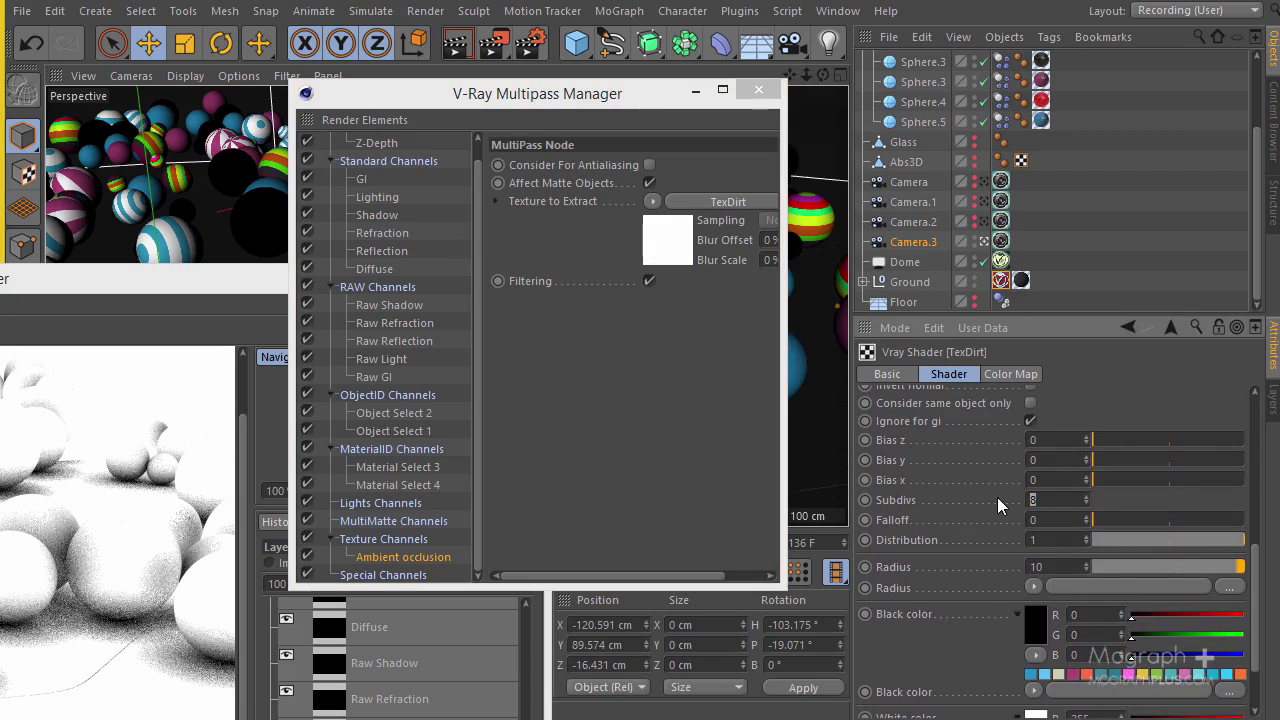
text(128)
key(Return)
click(752, 93)
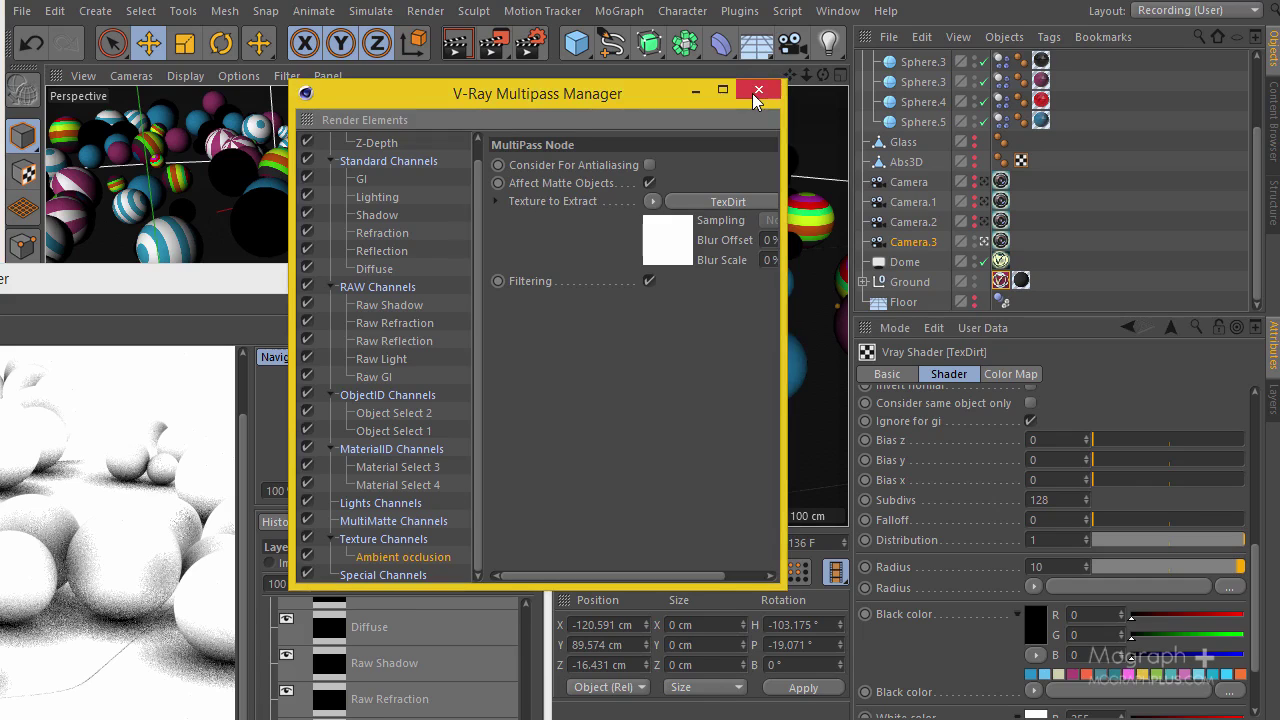
Step: Return to the maximized Picture Viewer and review the Shadow, GI and Z-Depth passes again
drag(110, 282, 764, 6)
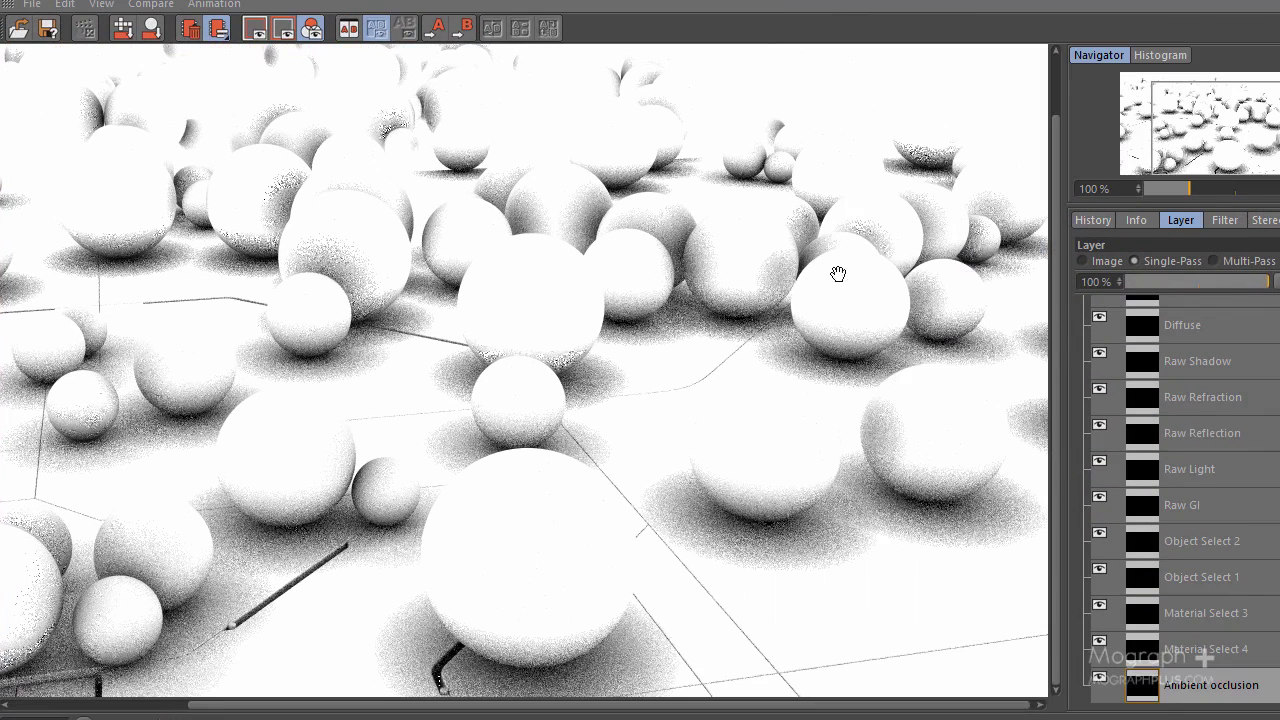
scroll(1172, 463, up, 3)
click(1215, 400)
click(1212, 341)
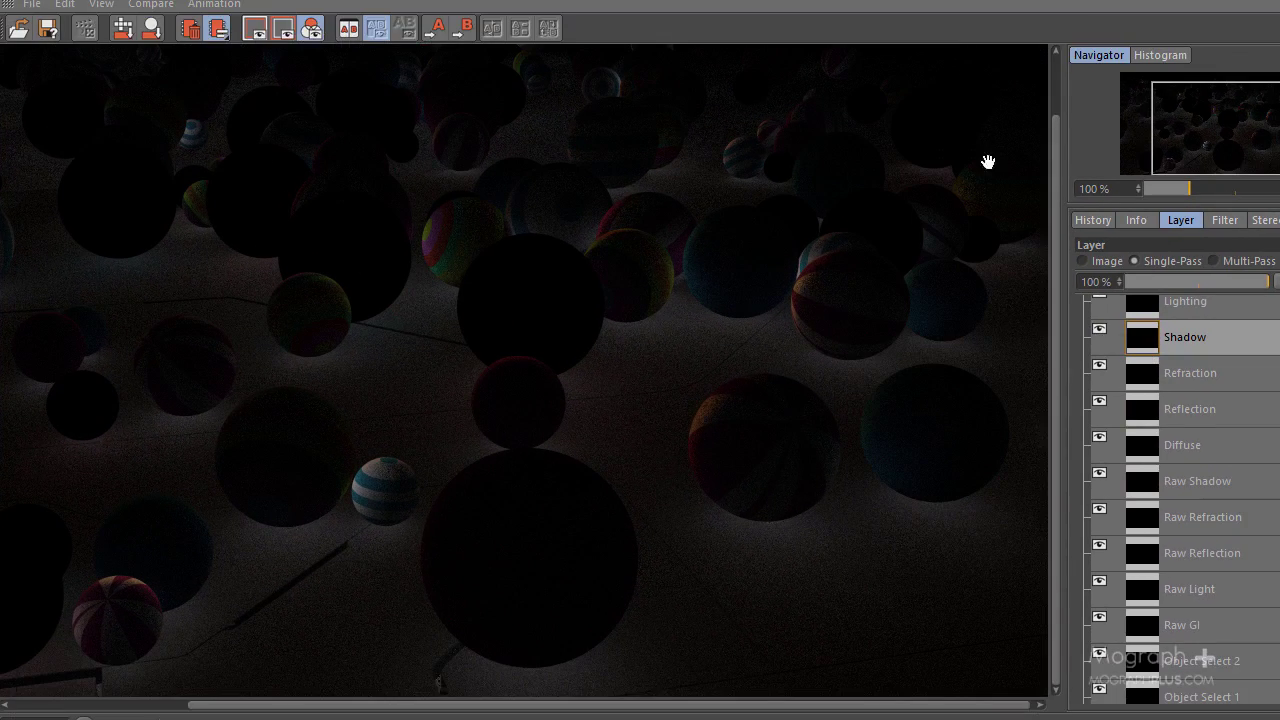
click(1095, 268)
scroll(1137, 410, up, 2)
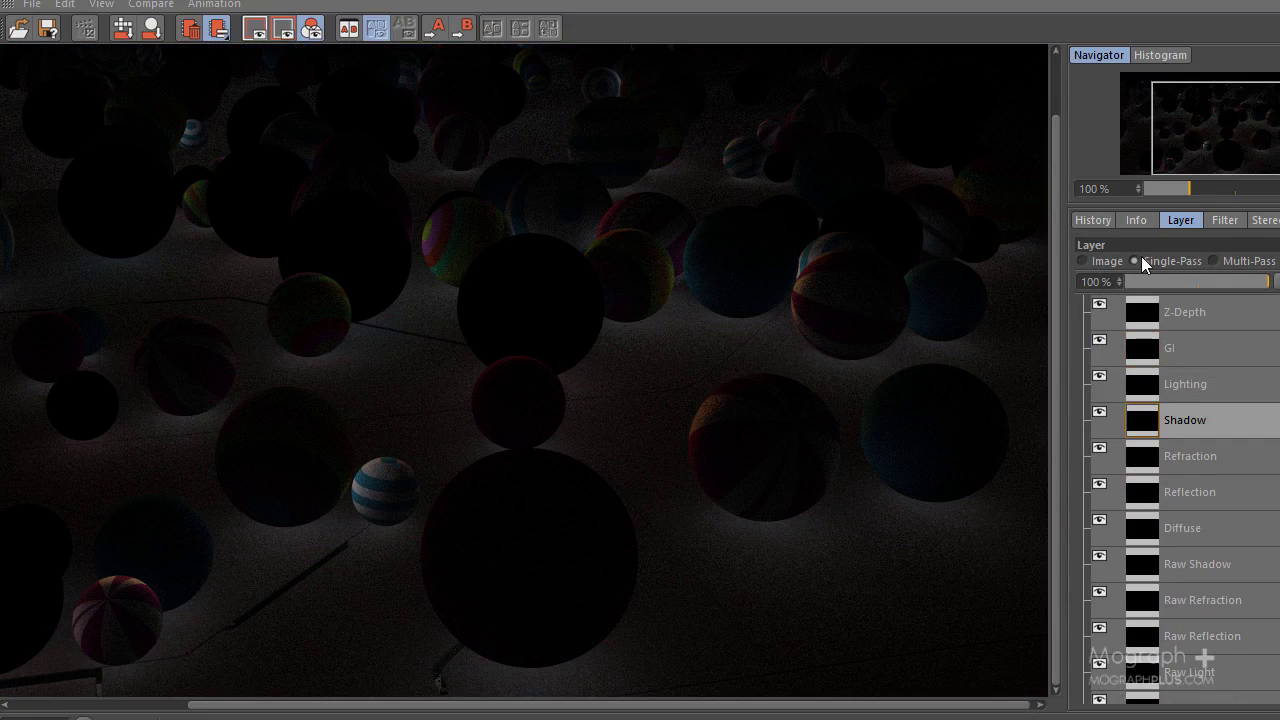
click(1187, 329)
click(1195, 365)
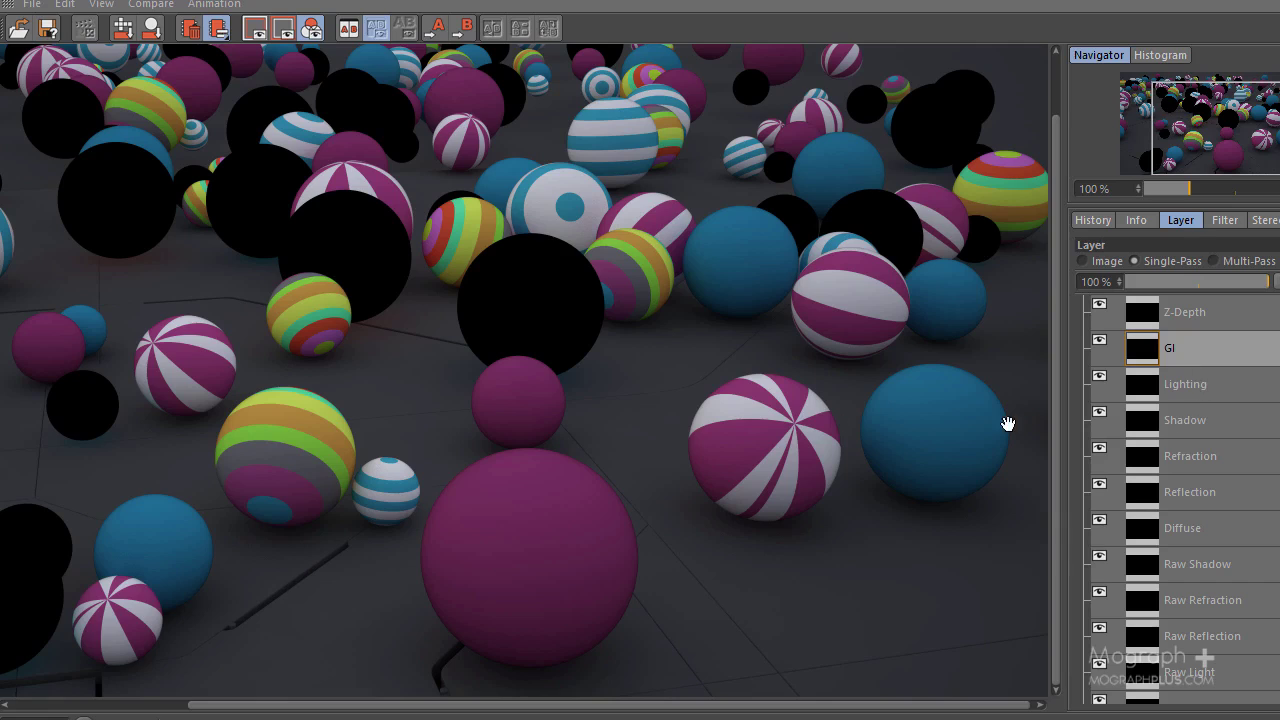
scroll(685, 403, down, 1)
click(1185, 318)
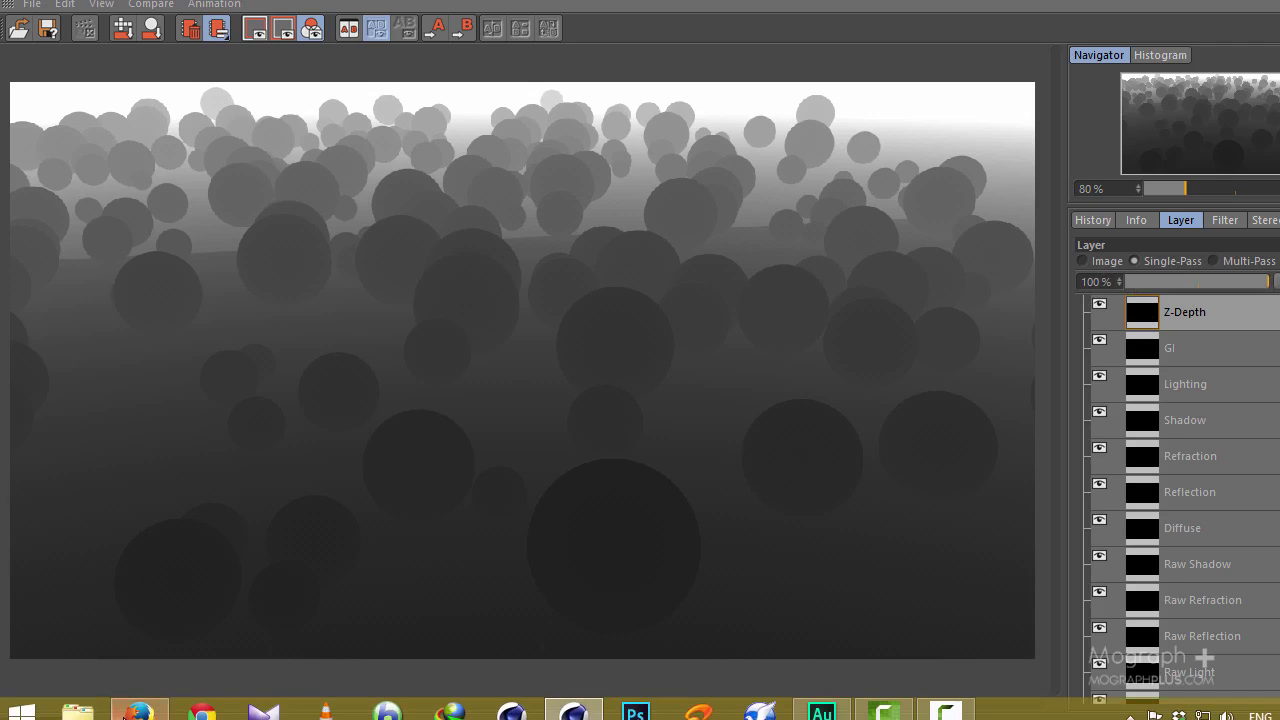
Step: Switch to Firefox and look through the Premium tutorials page on mographplus.com
click(140, 710)
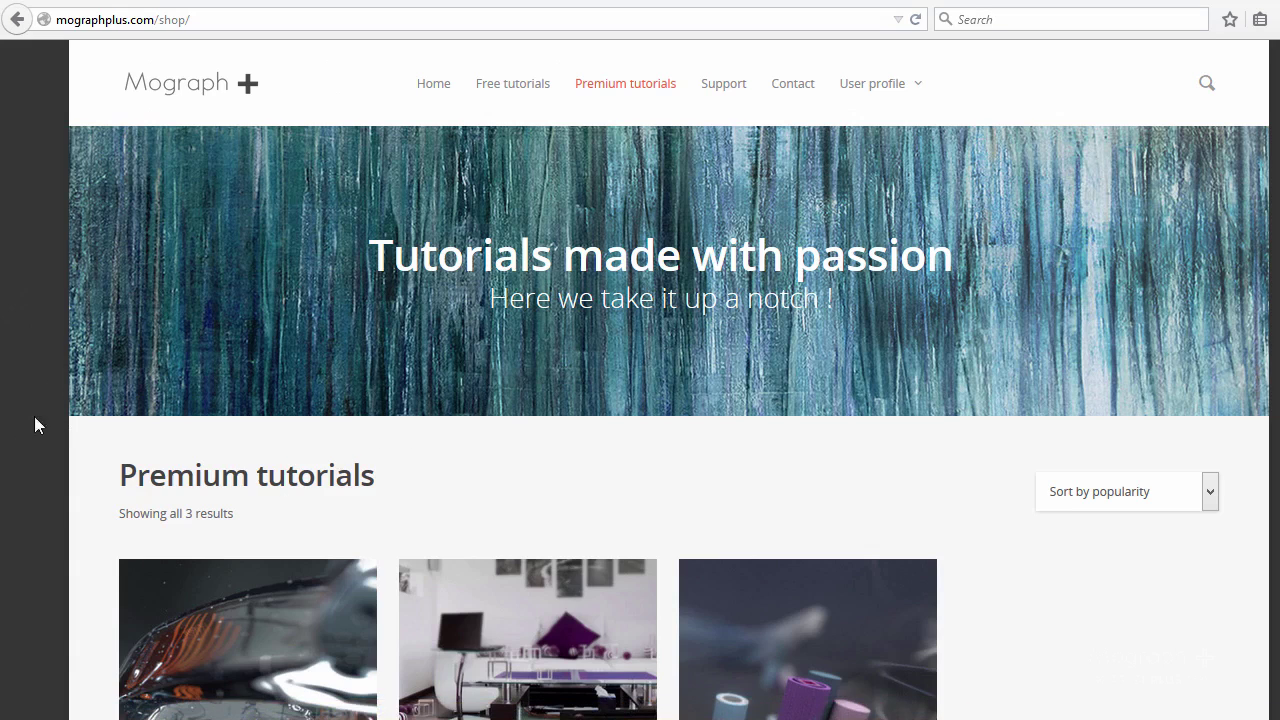
scroll(34, 417, down, 3)
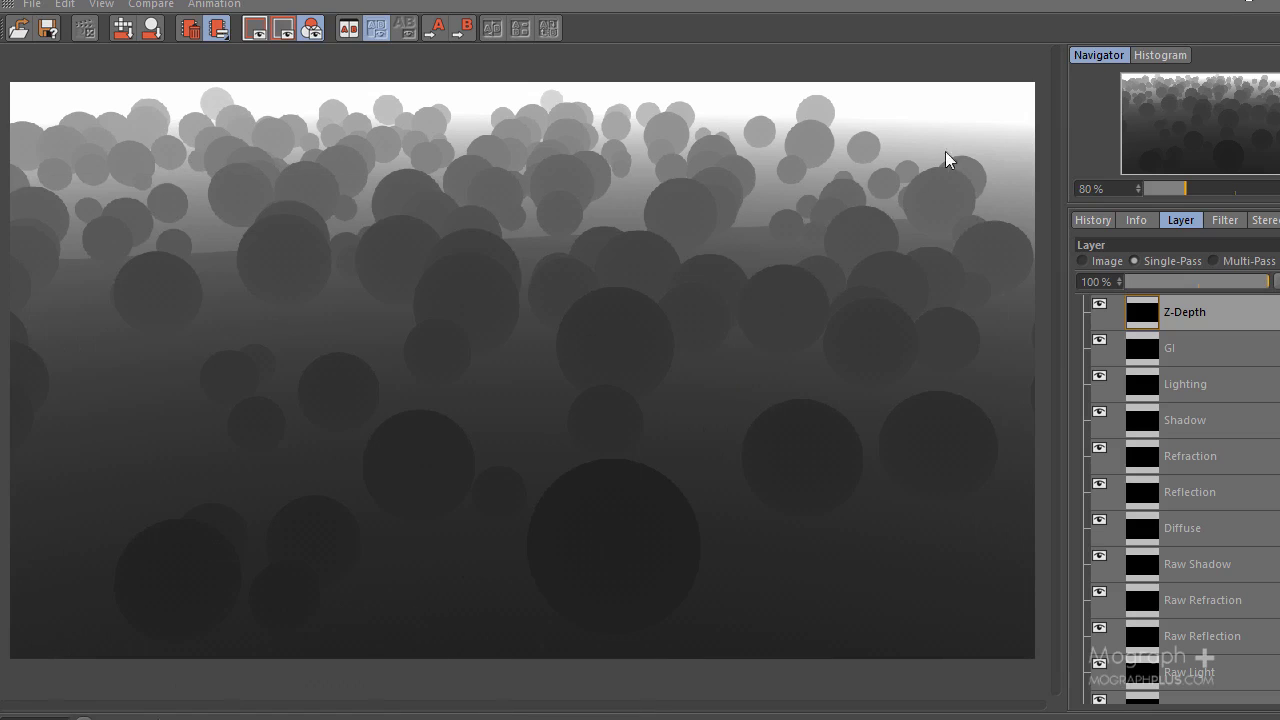
Step: Go back to the V-Ray Multipass Manager in Cinema 4D and inspect the settings of the standard Shadow and Refraction channels
scroll(881, 364, up, 1)
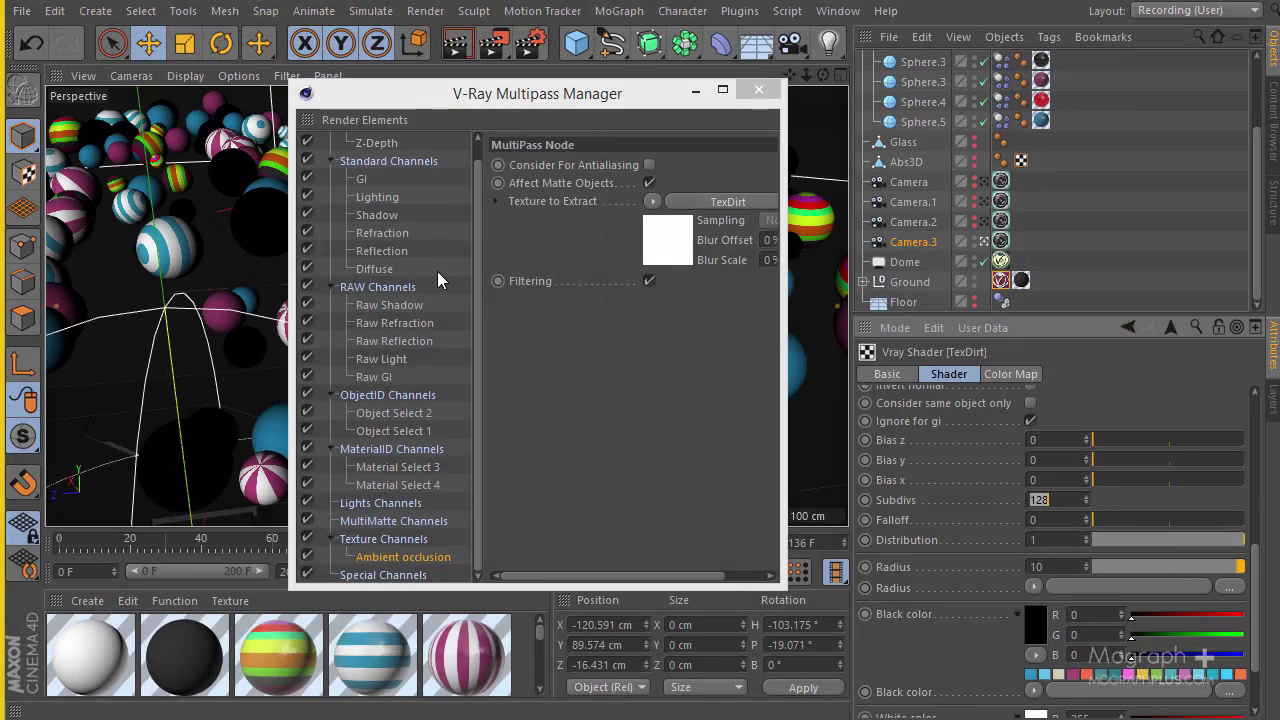
scroll(393, 222, up, 1)
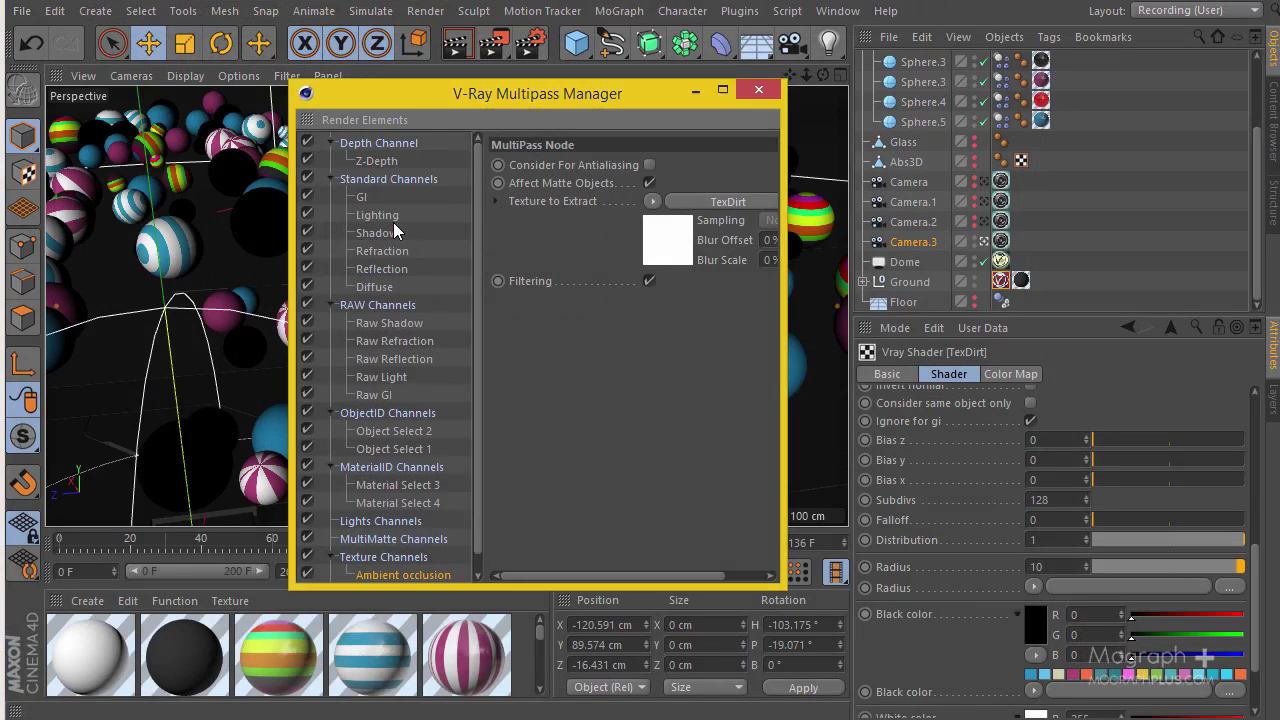
click(385, 233)
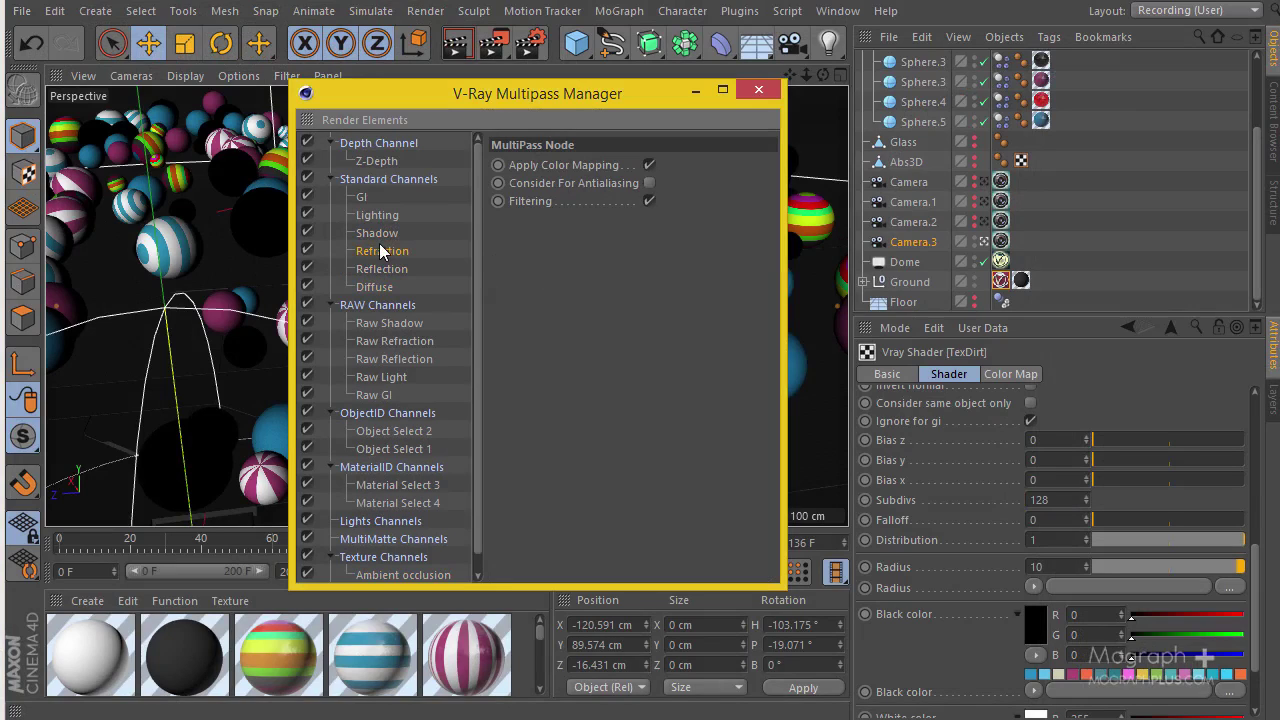
Step: Inspect the Consider For Antialiasing option of the standard, RAW, ObjectID, MaterialID and Ambient occlusion channels in the V-Ray Multipass Manager
click(363, 199)
scroll(392, 320, down, 1)
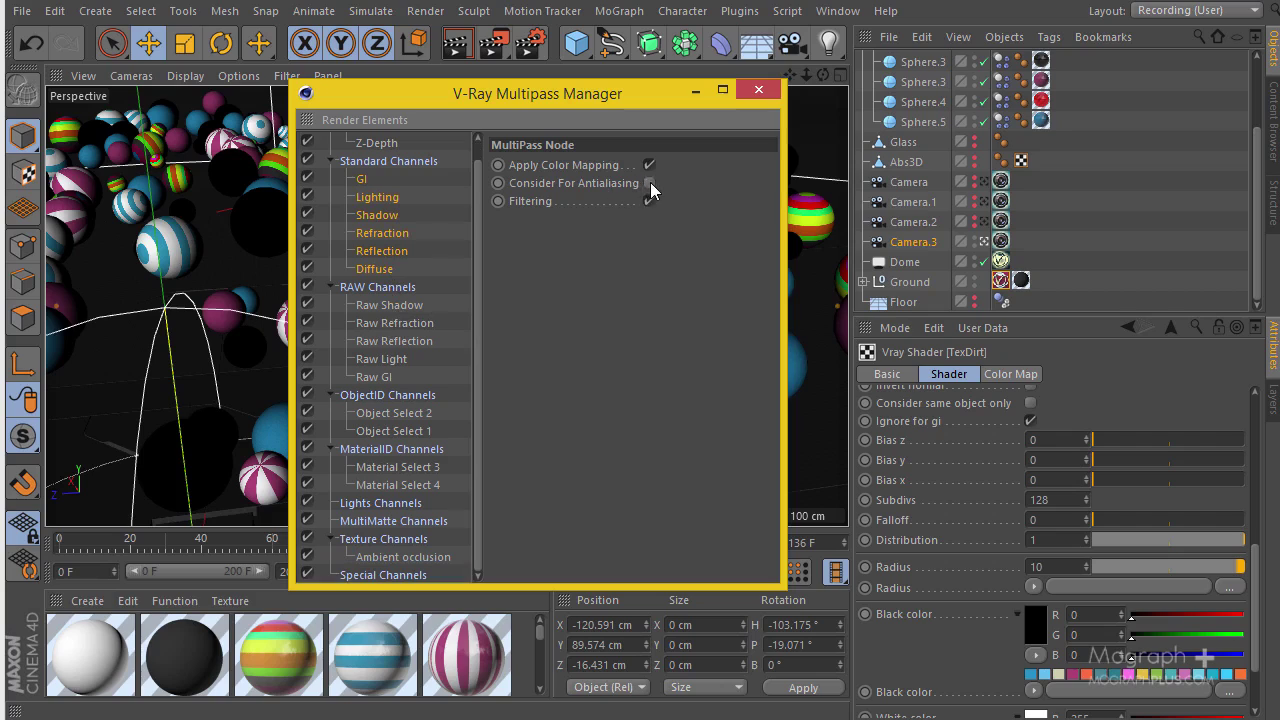
click(389, 305)
shift+click(378, 377)
click(396, 415)
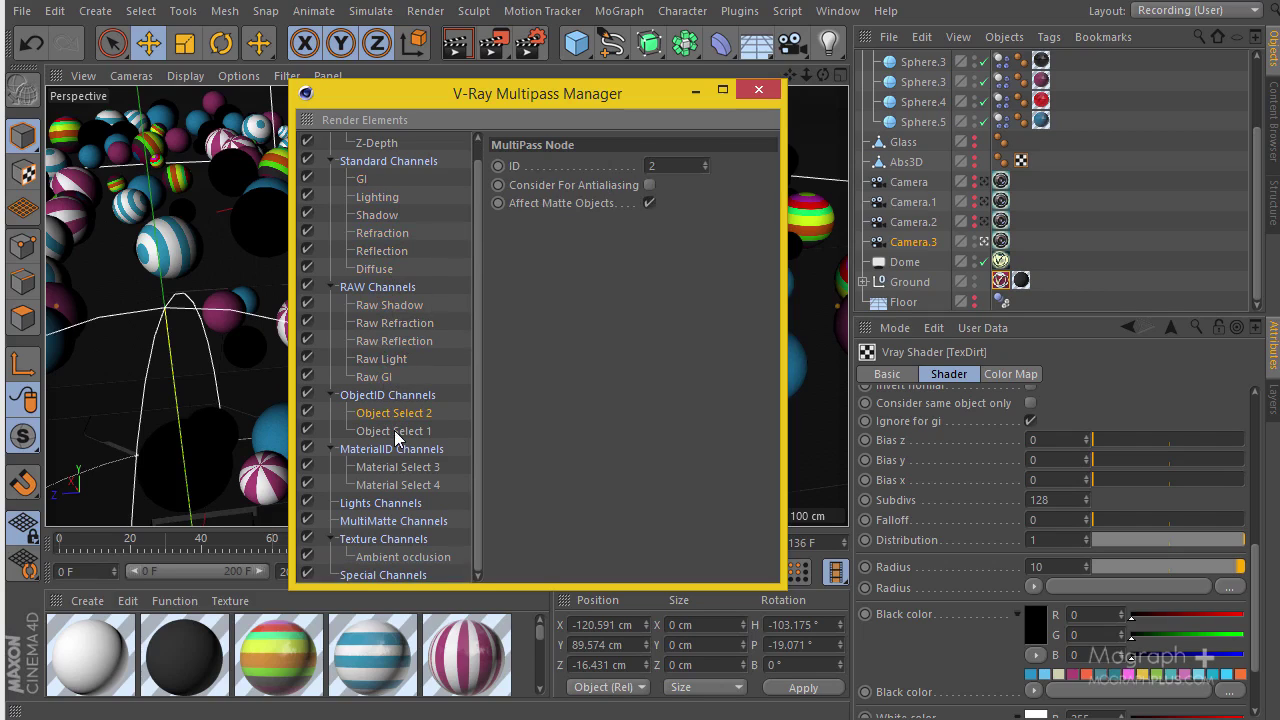
ctrl+click(396, 431)
ctrl+click(402, 467)
ctrl+click(406, 485)
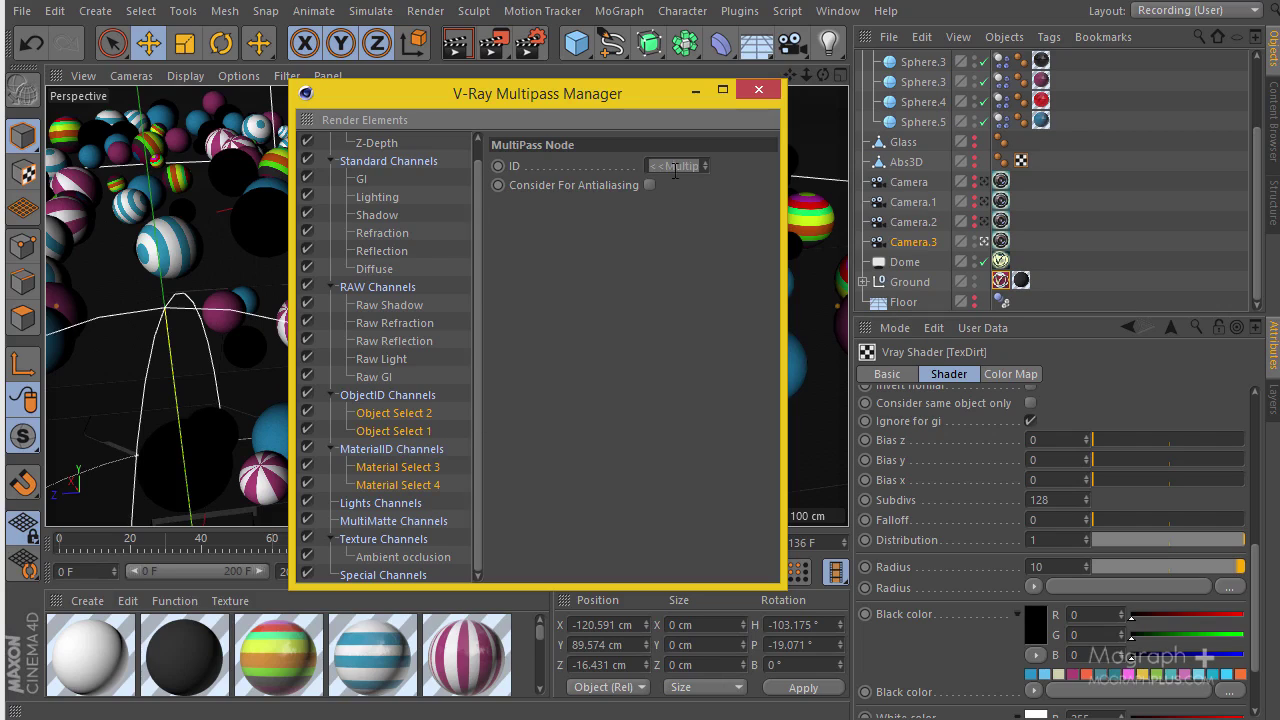
click(400, 558)
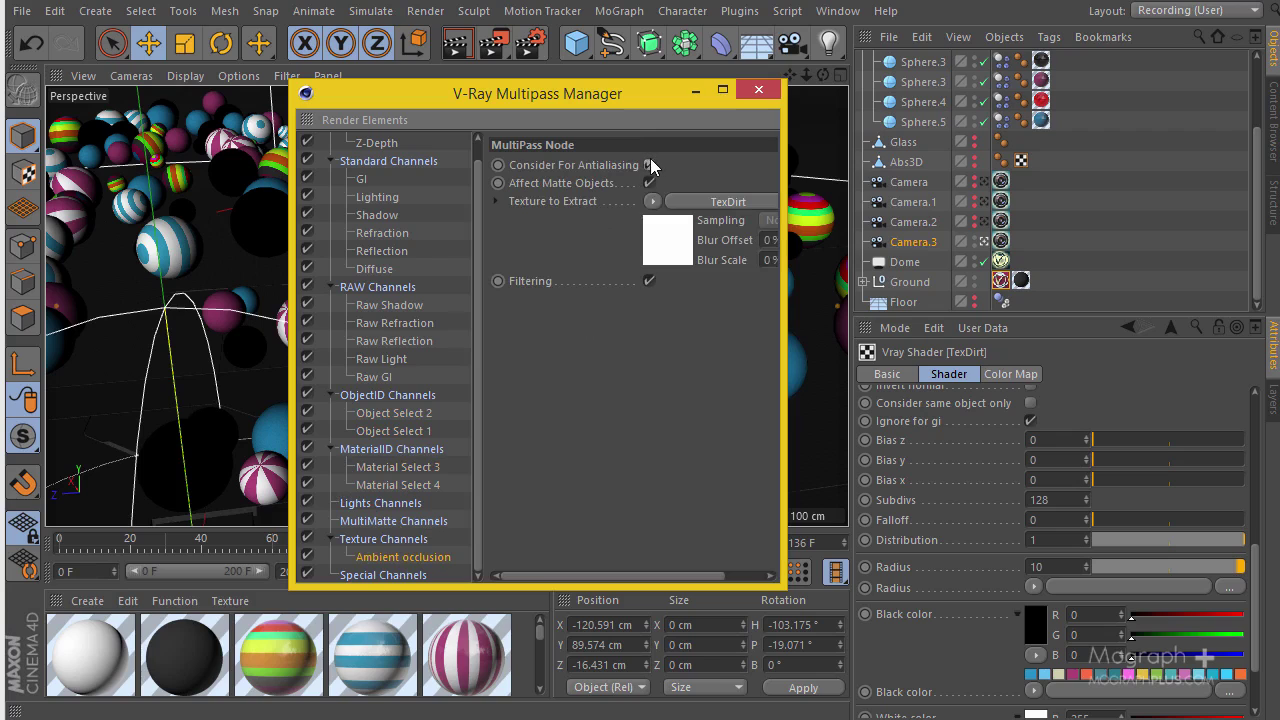
Step: Move the V-Ray Multipass Manager aside, review the ambient occlusion TexDirt shader's parameters, and close the manager
drag(688, 96, 412, 104)
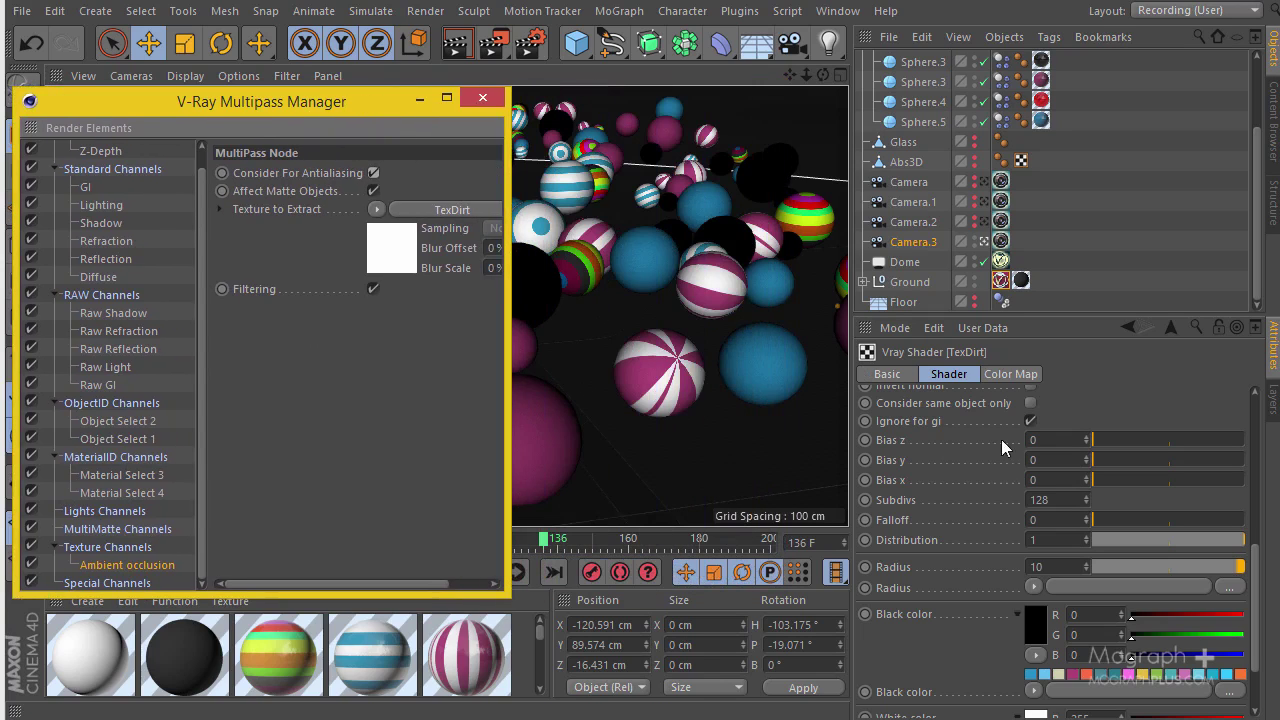
scroll(1004, 549, down, 4)
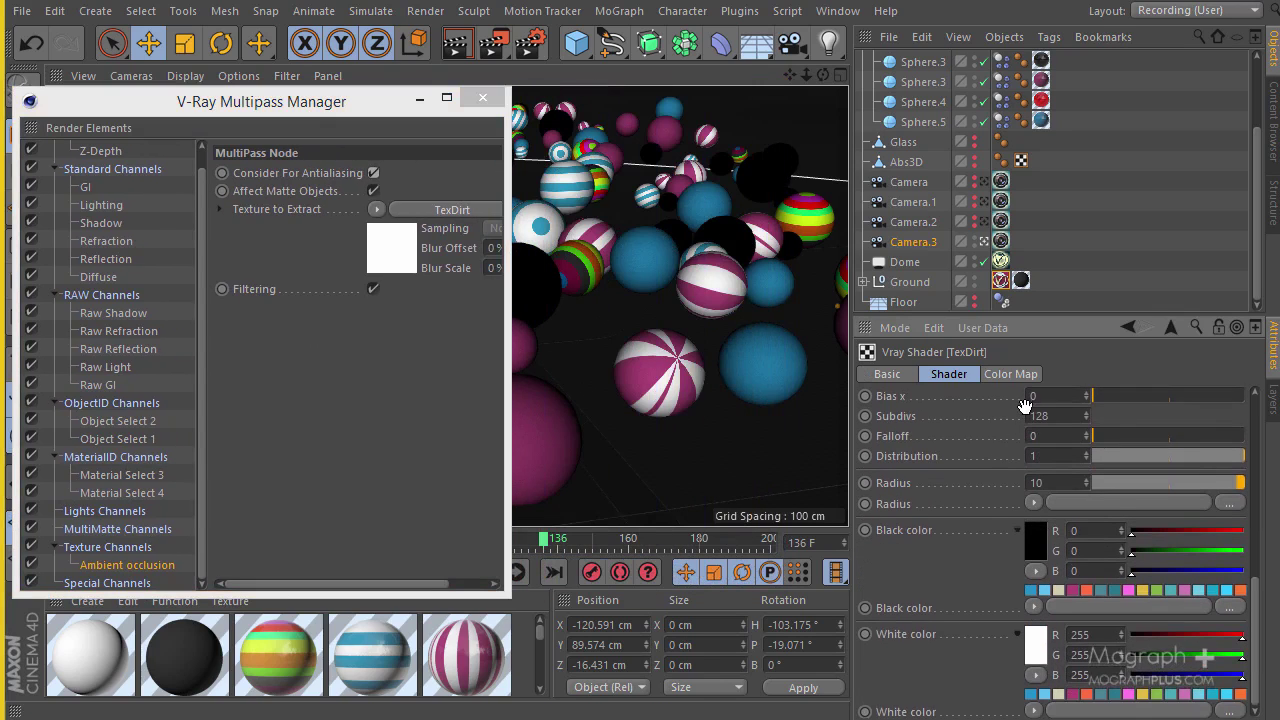
scroll(1025, 407, up, 5)
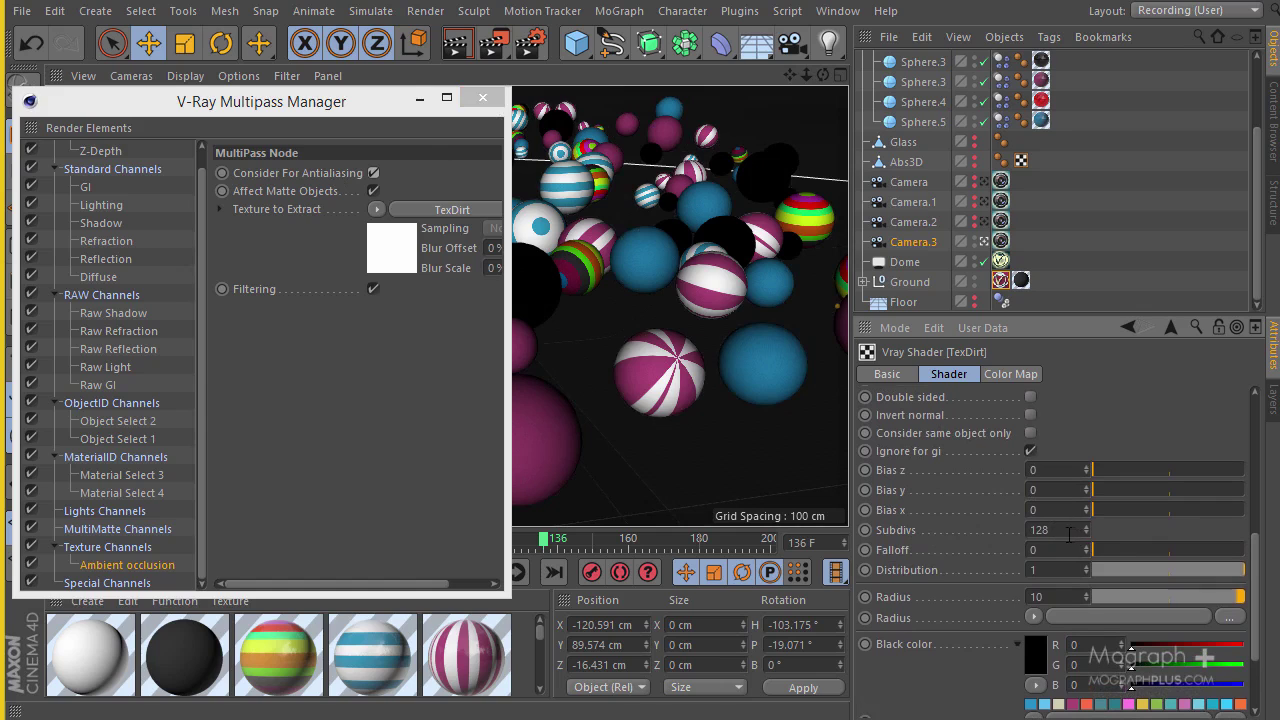
click(483, 97)
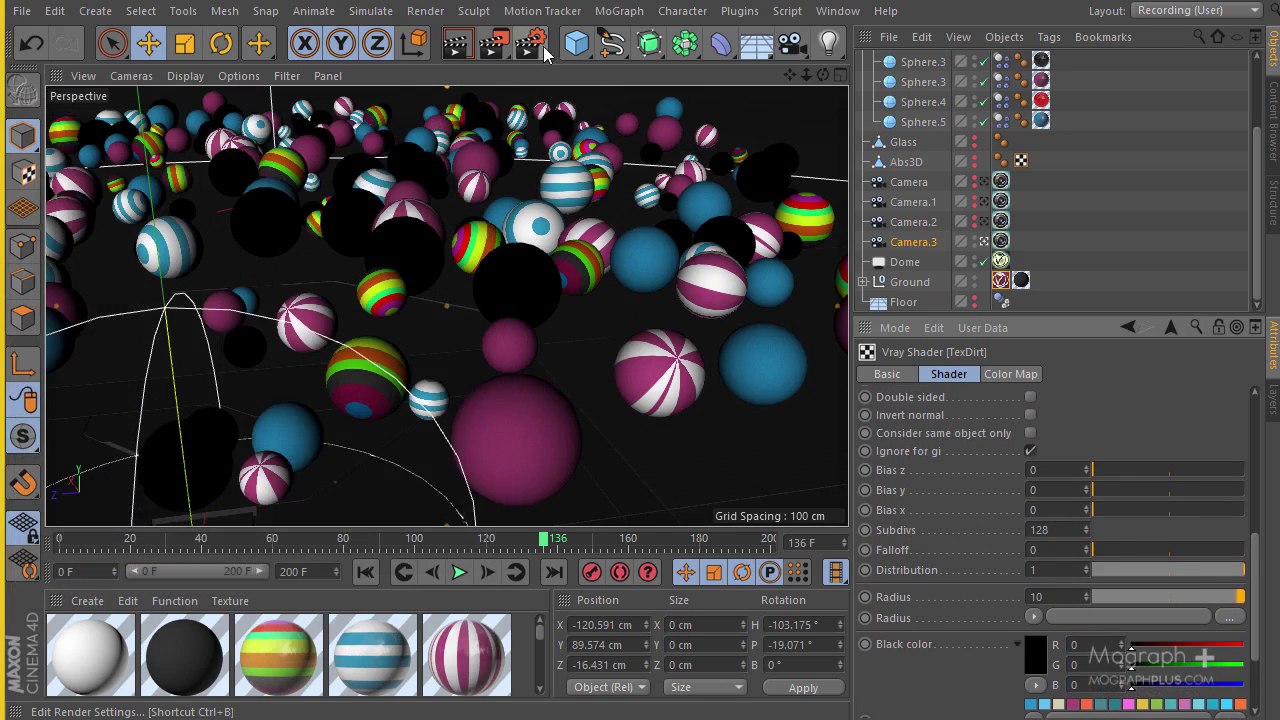
Step: In the VrayBridge render settings, set the Adaptive DMC image sampler's Max subdivision to 32
click(545, 50)
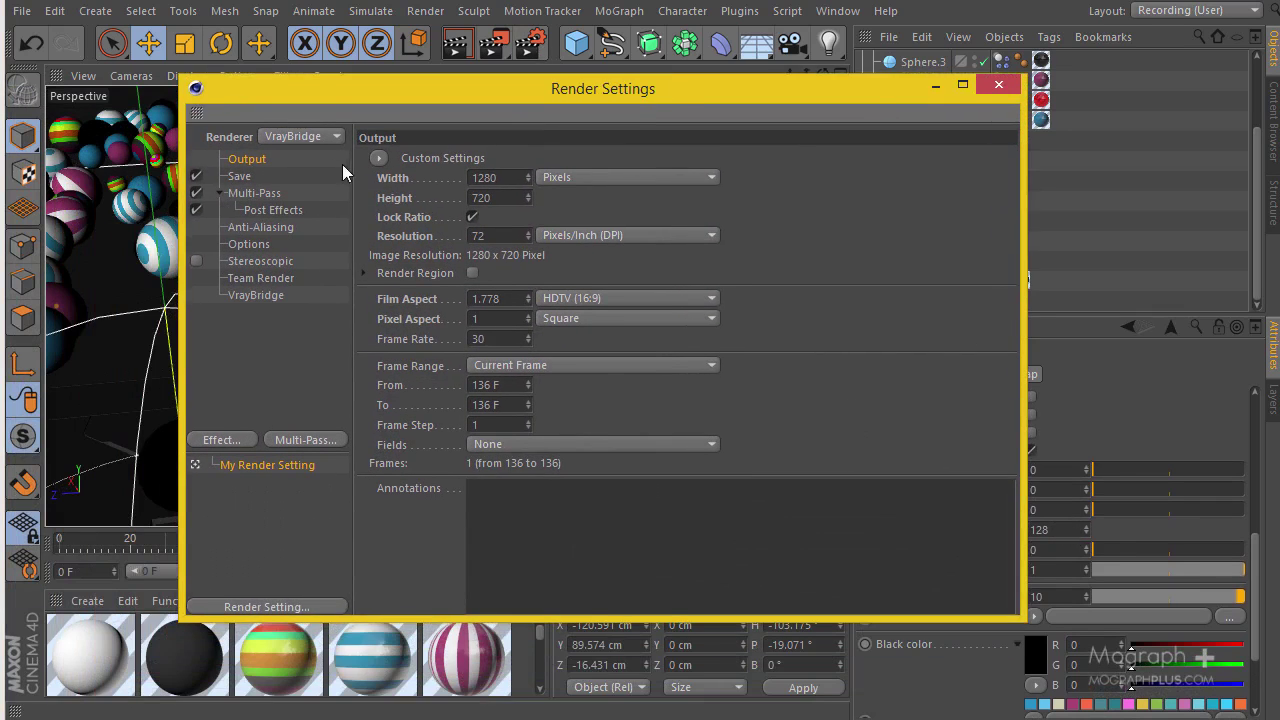
click(268, 295)
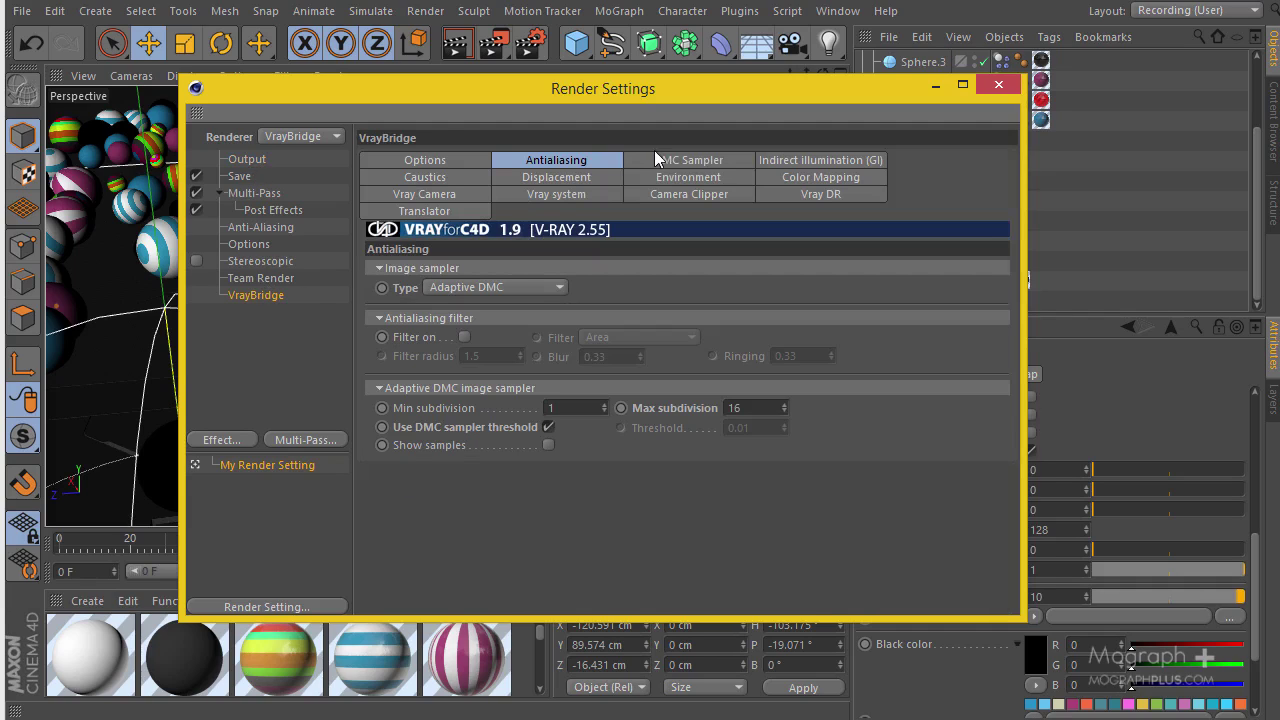
click(754, 407)
text(32)
Step: Set the DMC Sampler's Noise threshold to 0.003, Global Subdiv multiplier to 2 and Minimum samples to 12
click(652, 160)
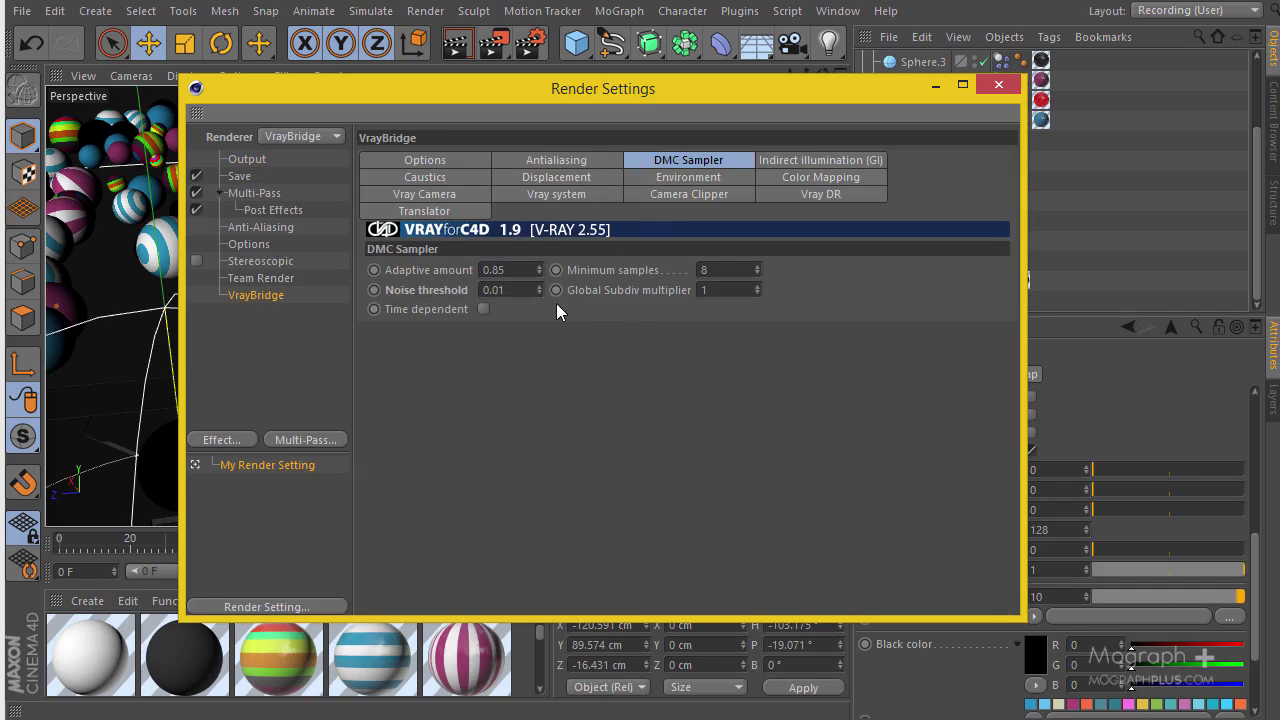
key(shift+Left)
text(03)
double_click(725, 272)
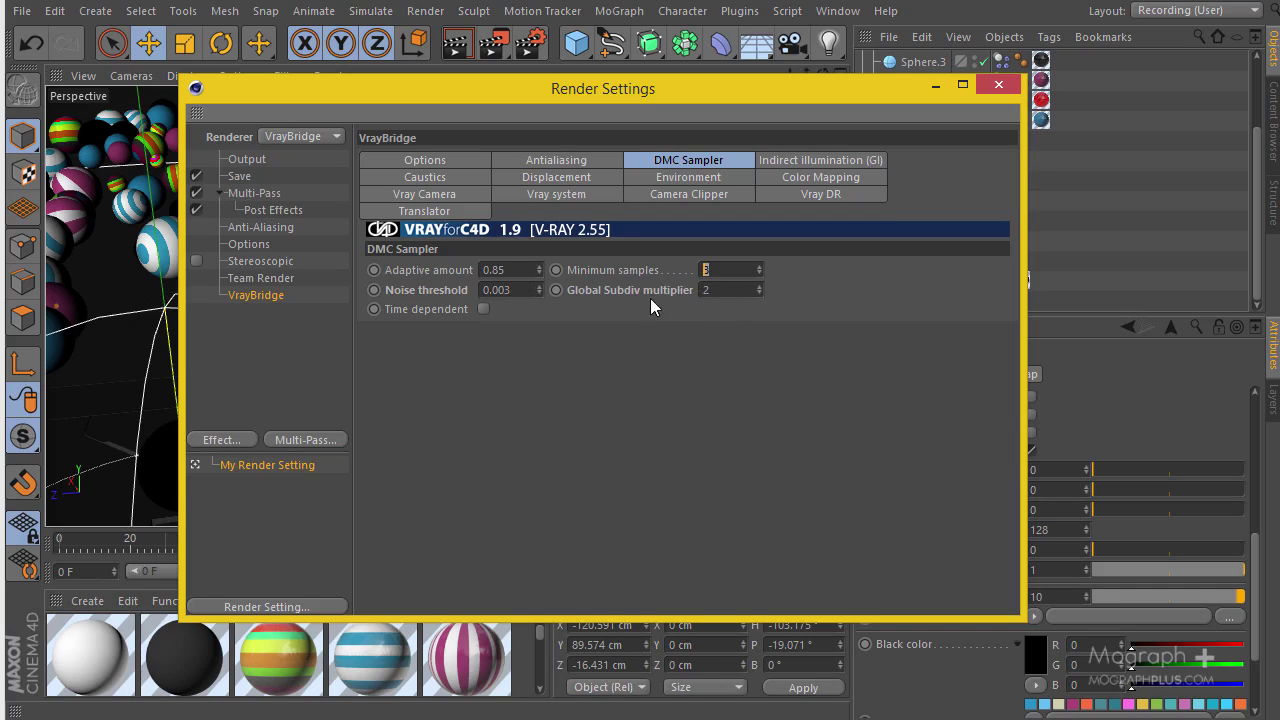
text(12)
Step: In the Indirect Illumination Irradiance Map parameters, set Max rate to 0 and Hemispheric Subdivision to 70
click(818, 160)
scroll(563, 238, down, 3)
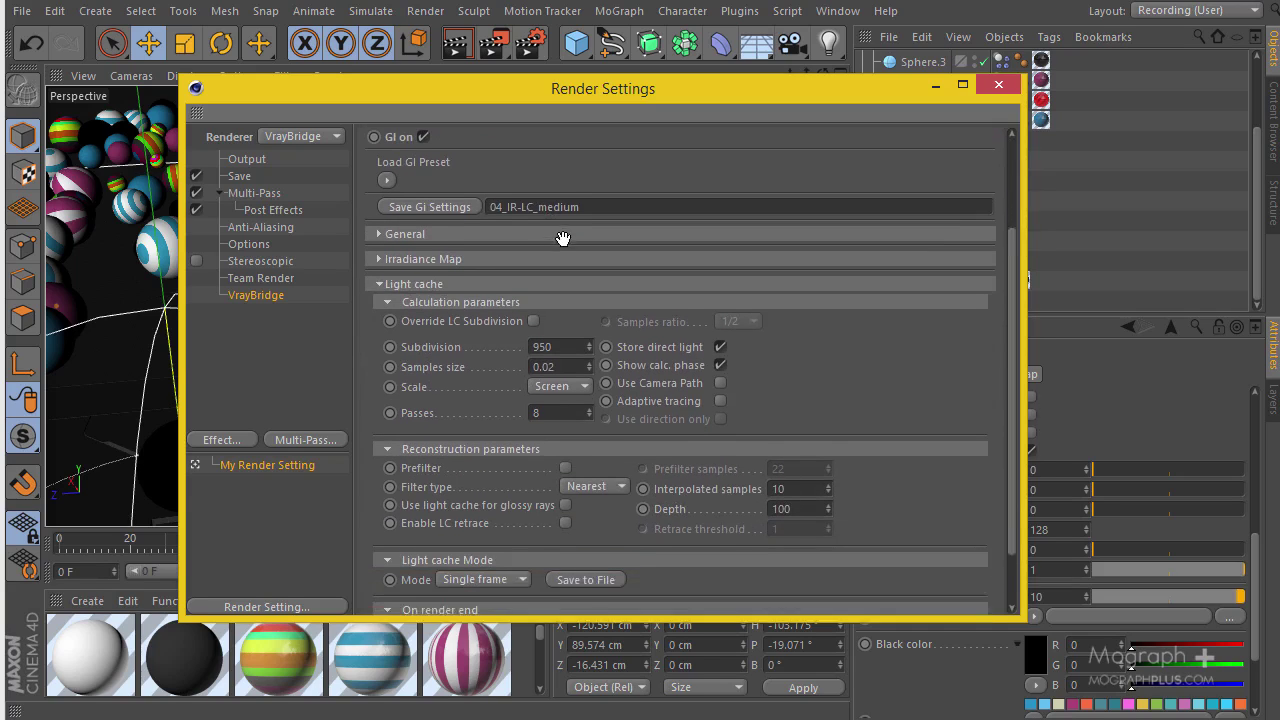
scroll(563, 238, down, 1)
click(435, 229)
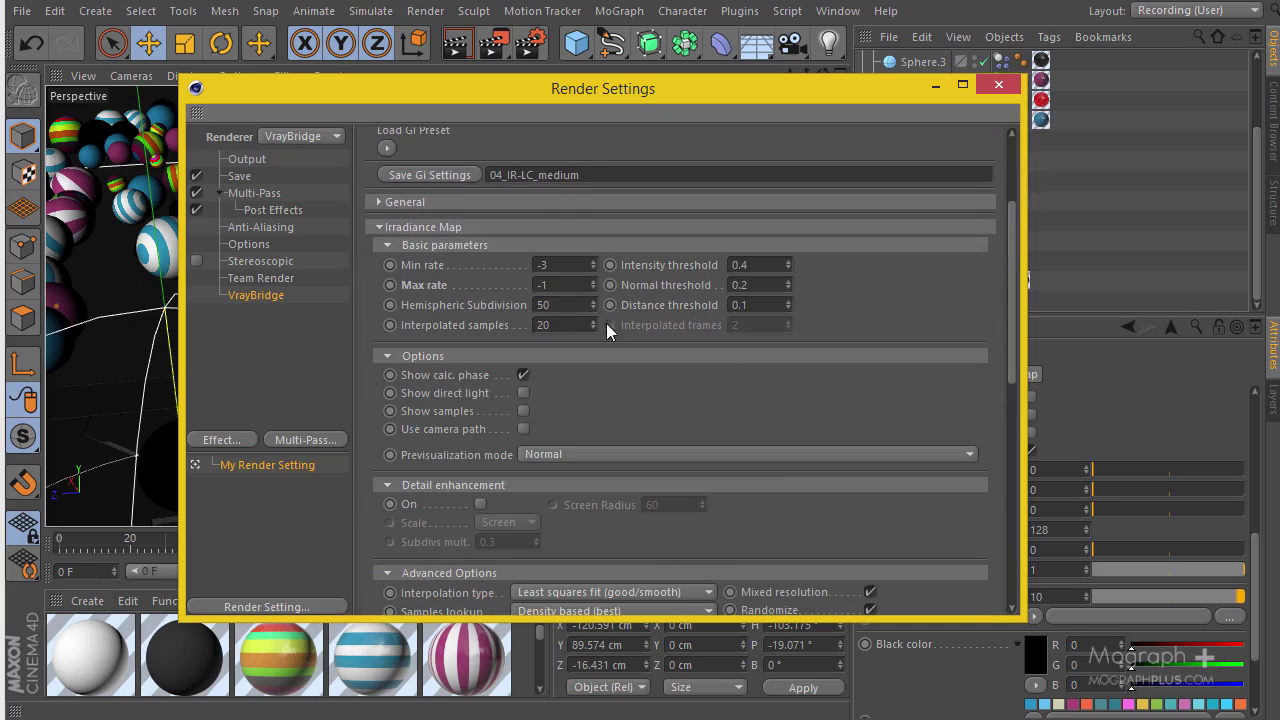
double_click(566, 286)
text(0)
key(Tab)
text(70)
key(Tab)
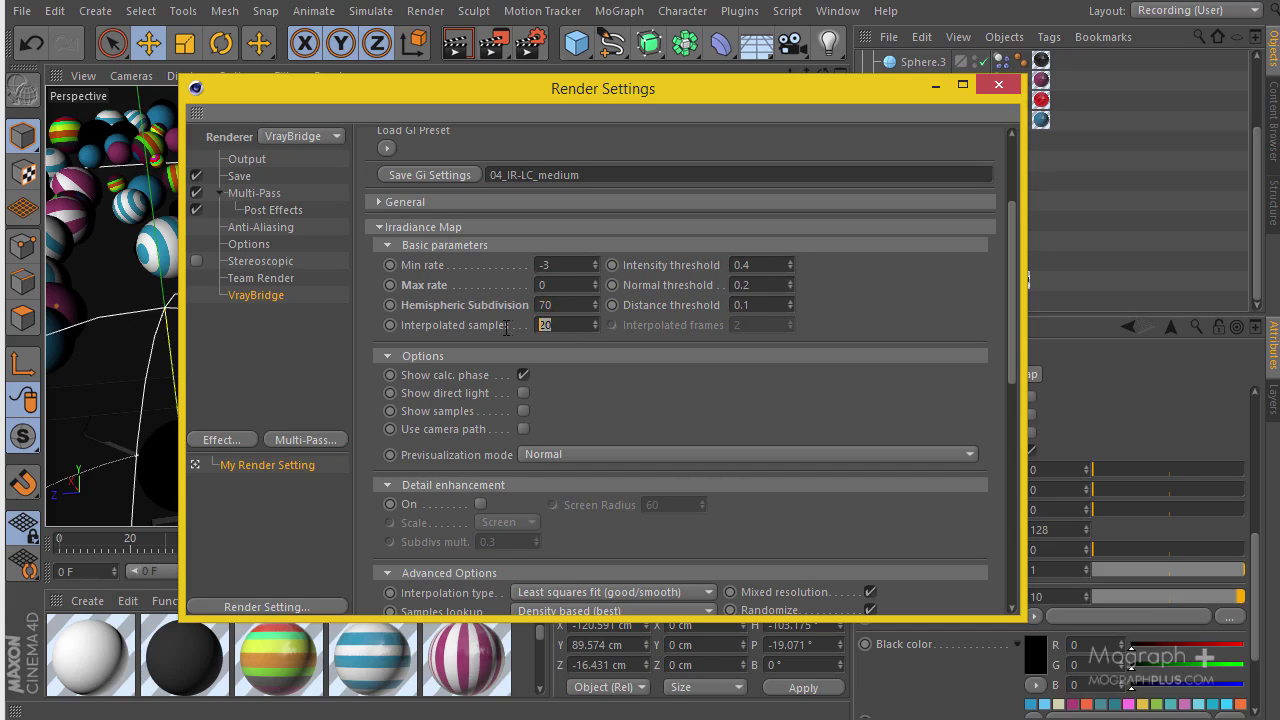
Step: Set the Light cache Subdivision to 1500 and close the Render Settings
scroll(500, 420, down, 10)
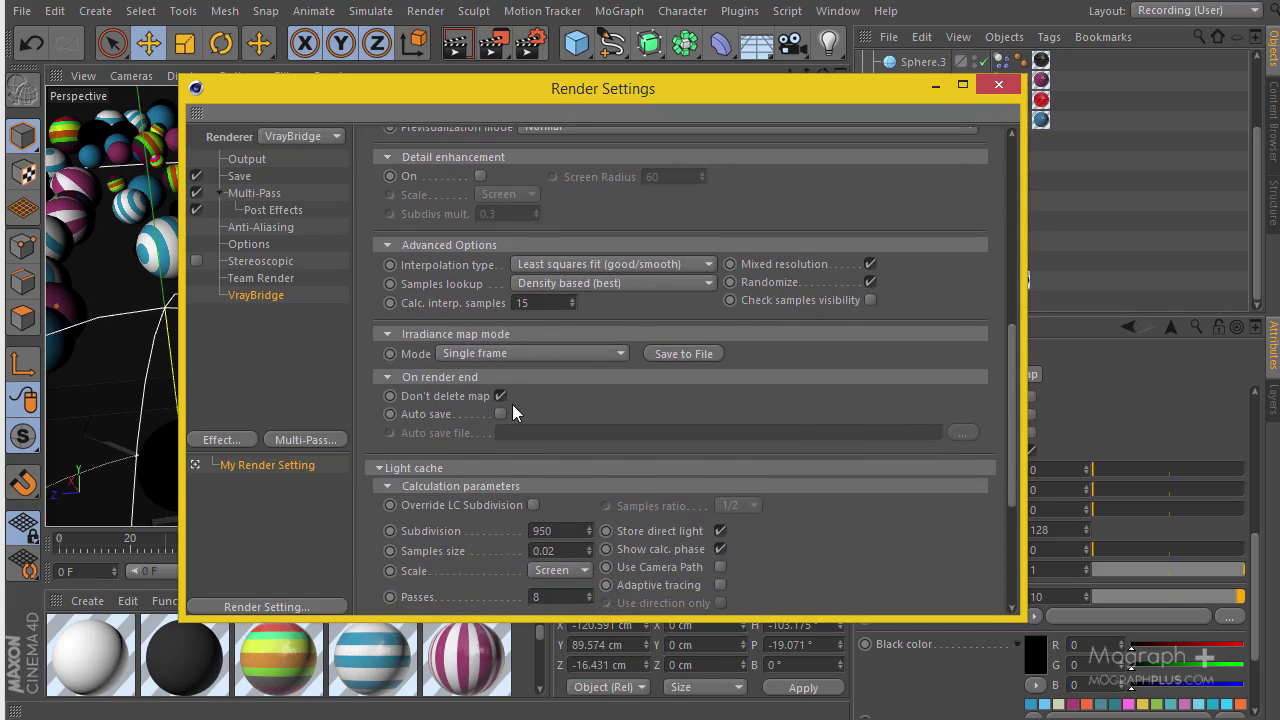
double_click(545, 360)
text(15)
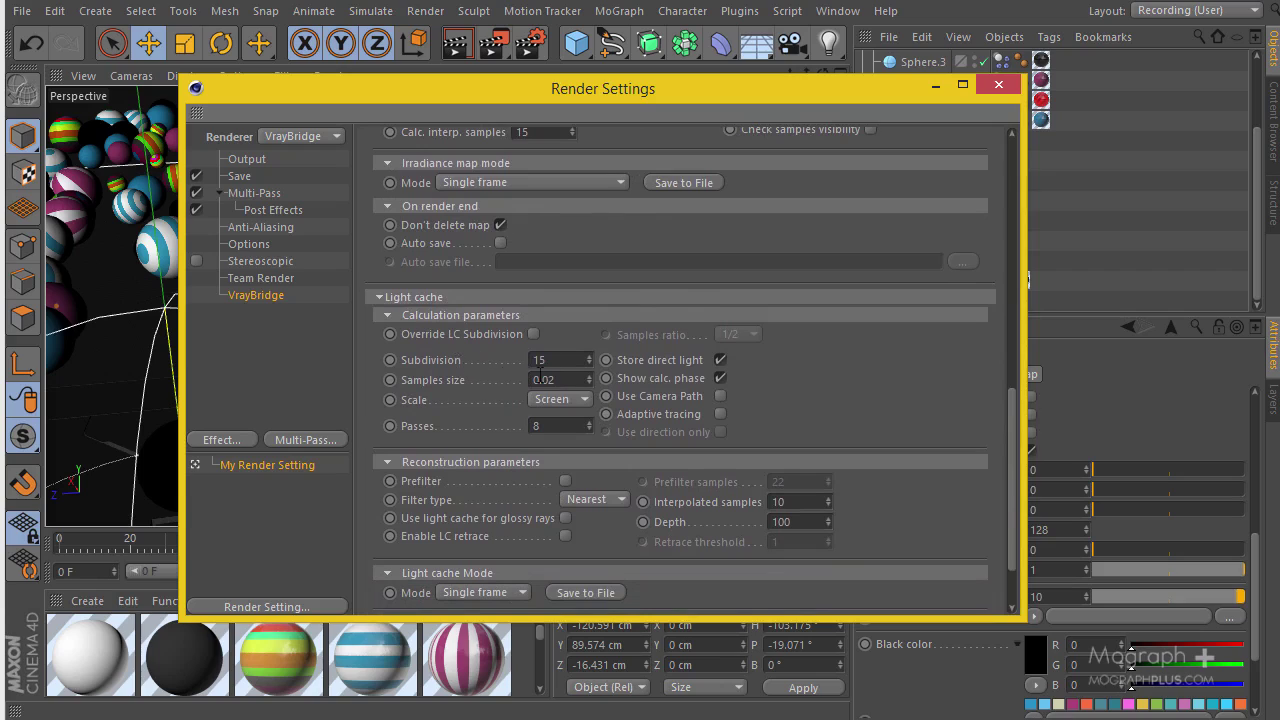
text(00)
key(Return)
click(995, 86)
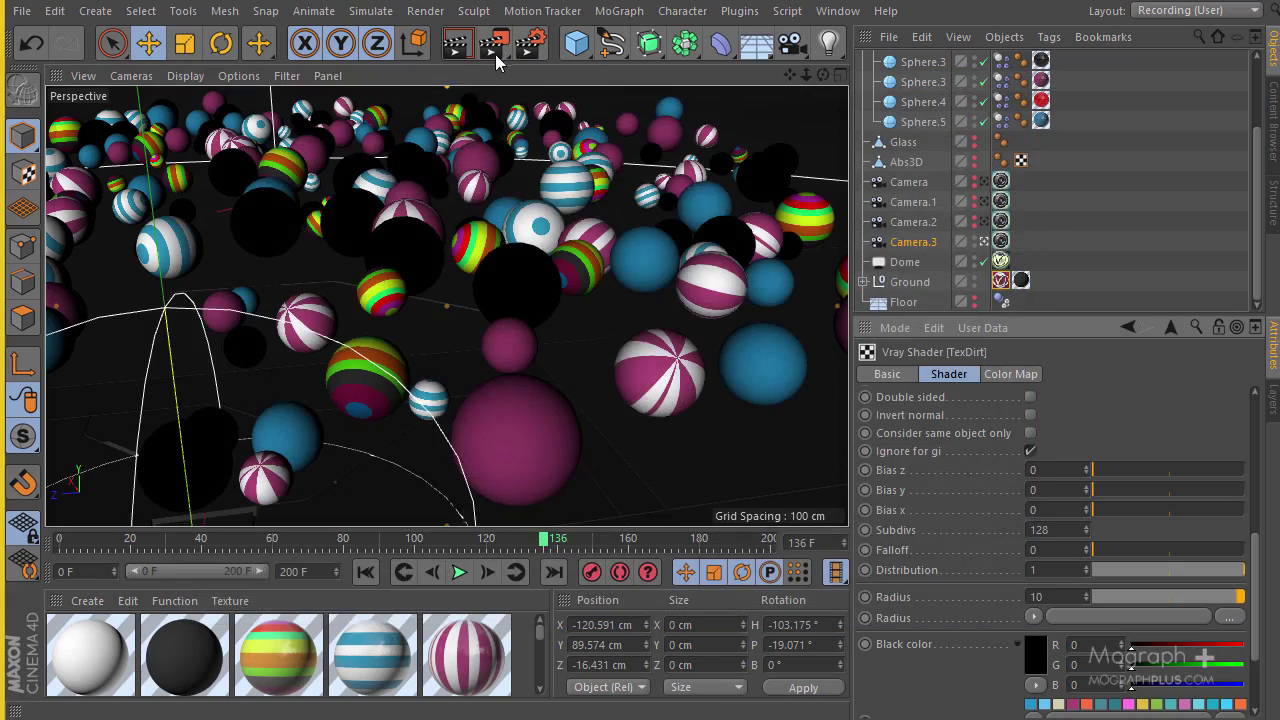
Step: Render the scene to the Picture Viewer with the new settings and compare the new render with the previous one in the history
click(494, 54)
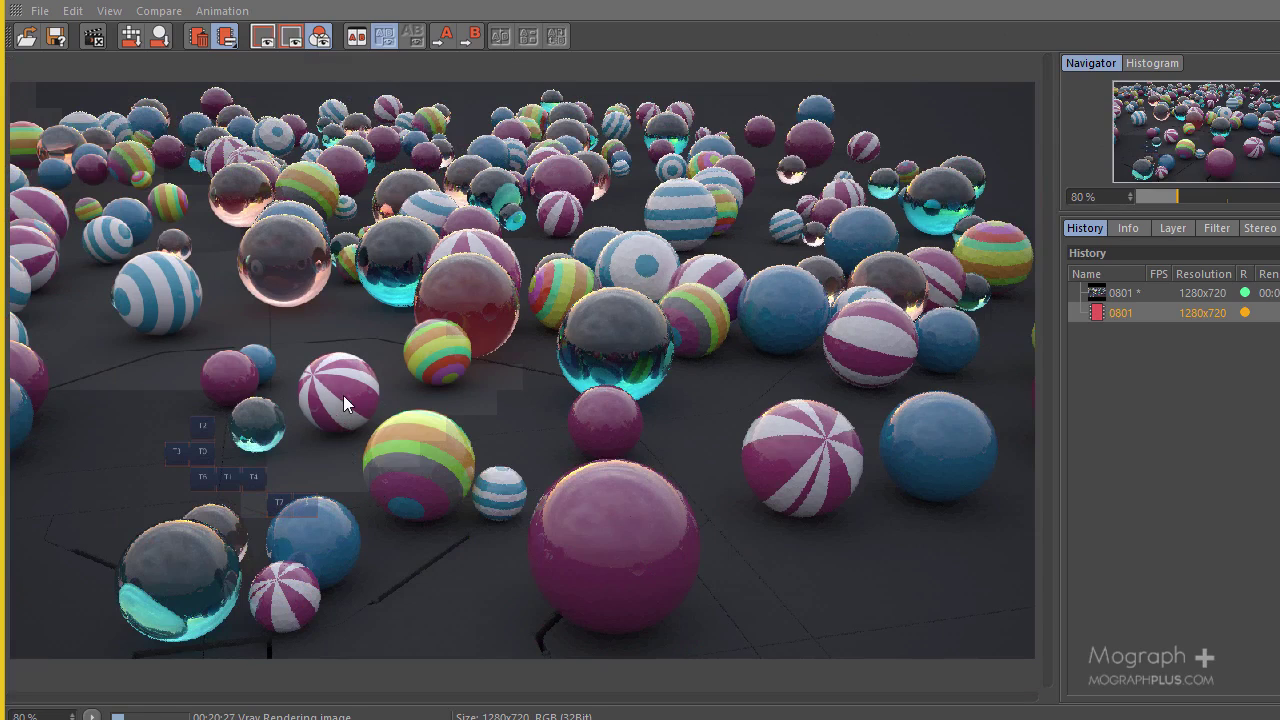
scroll(175, 362, up, 1)
scroll(234, 337, up, 1)
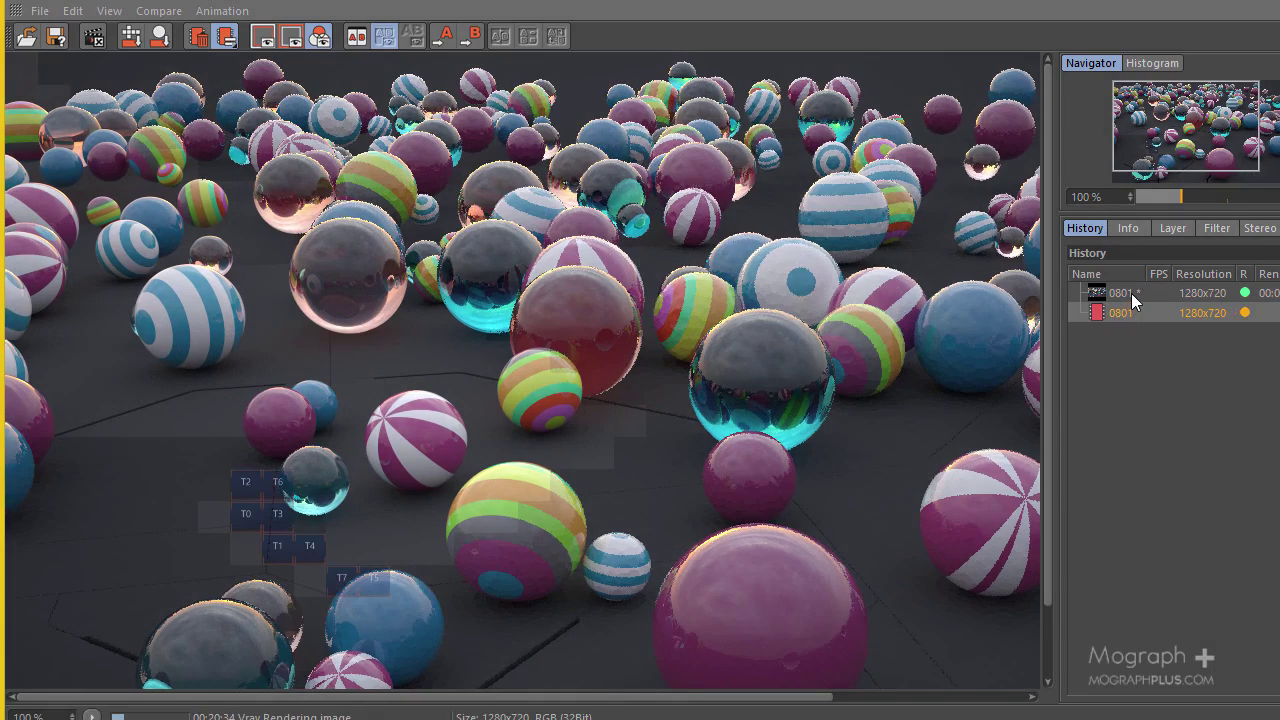
click(1130, 293)
click(1127, 312)
click(1127, 294)
click(1124, 313)
Step: Show the Ambient occlusion layer in Single-Pass mode and compare it between the previous and the new render
click(1169, 231)
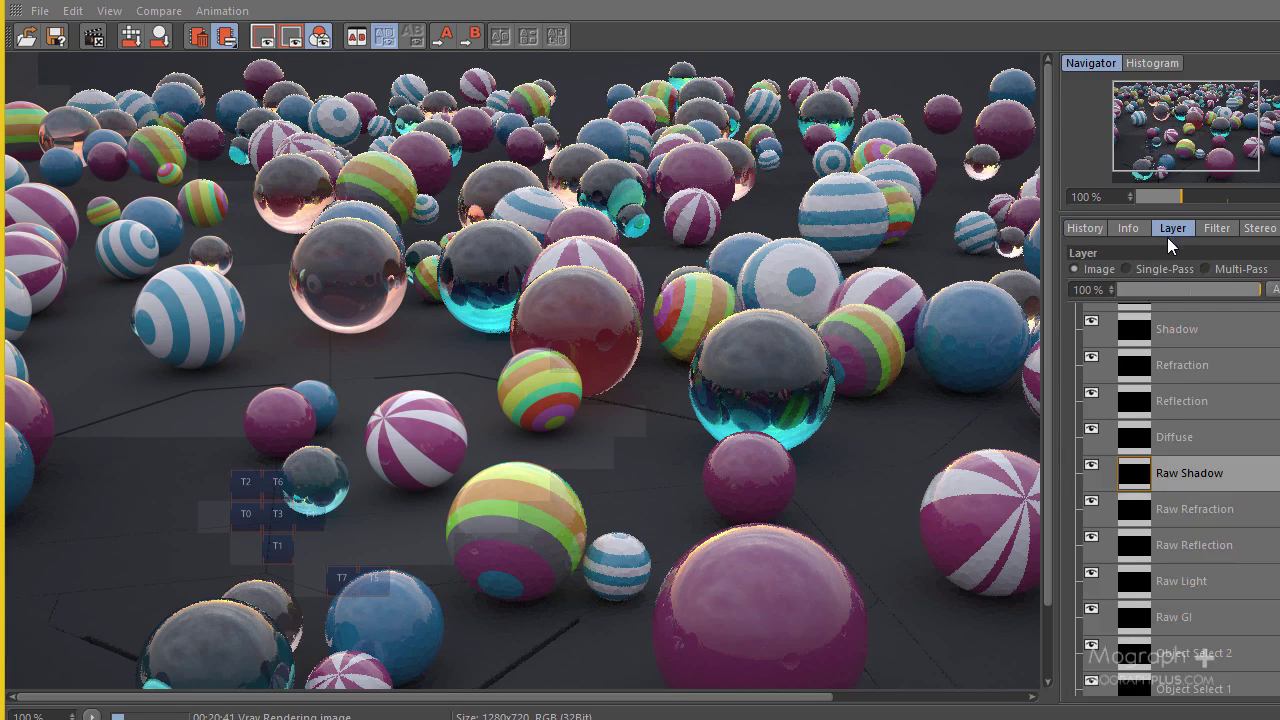
click(1157, 271)
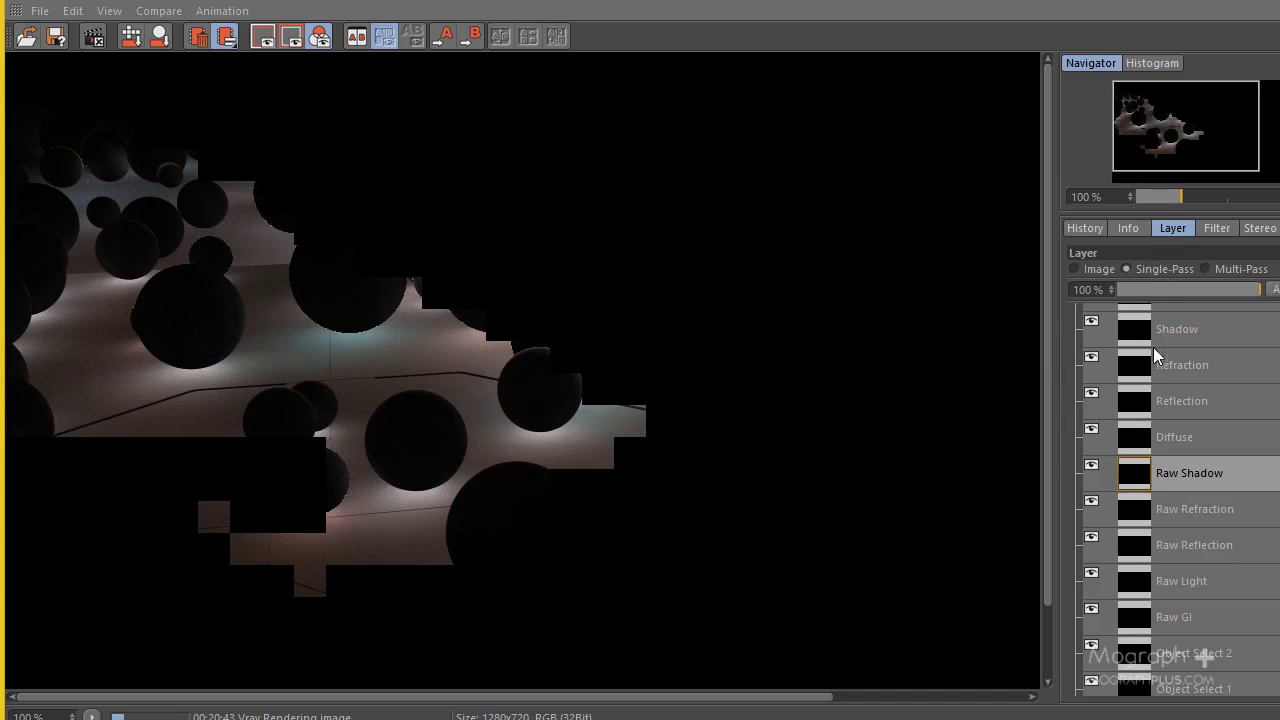
scroll(1175, 373, up, 3)
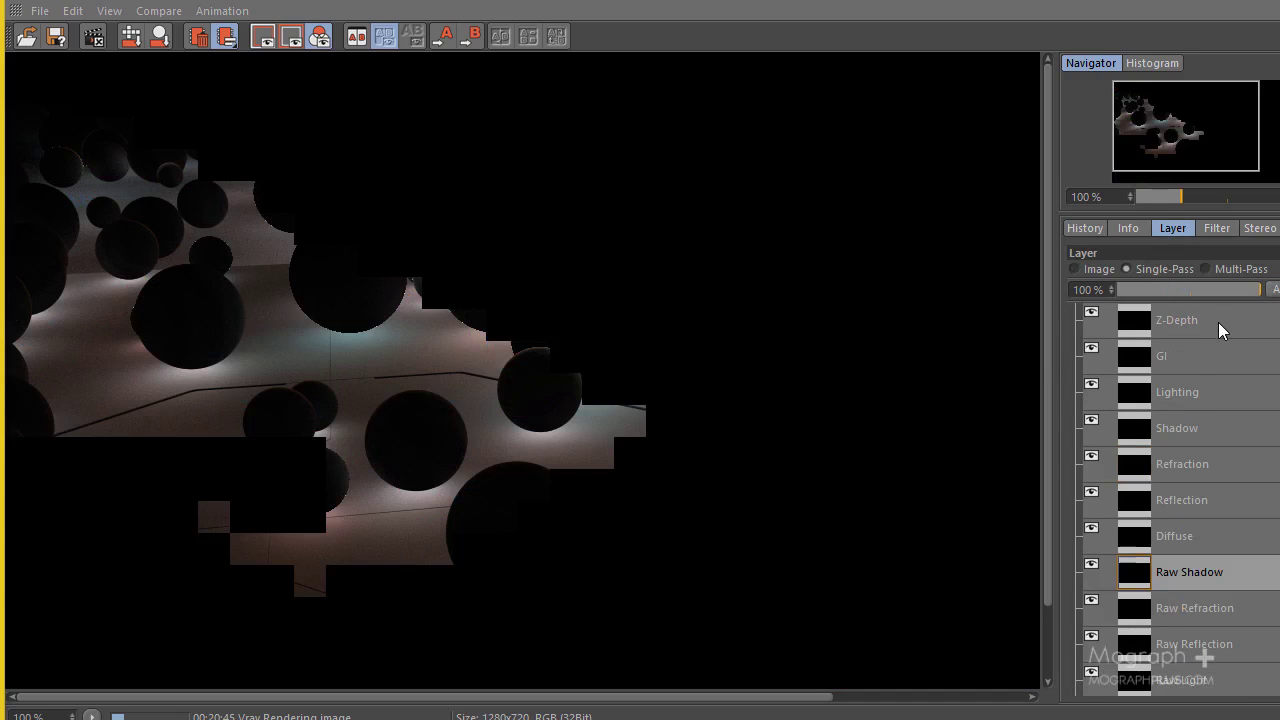
scroll(1200, 480, down, 3)
click(1205, 686)
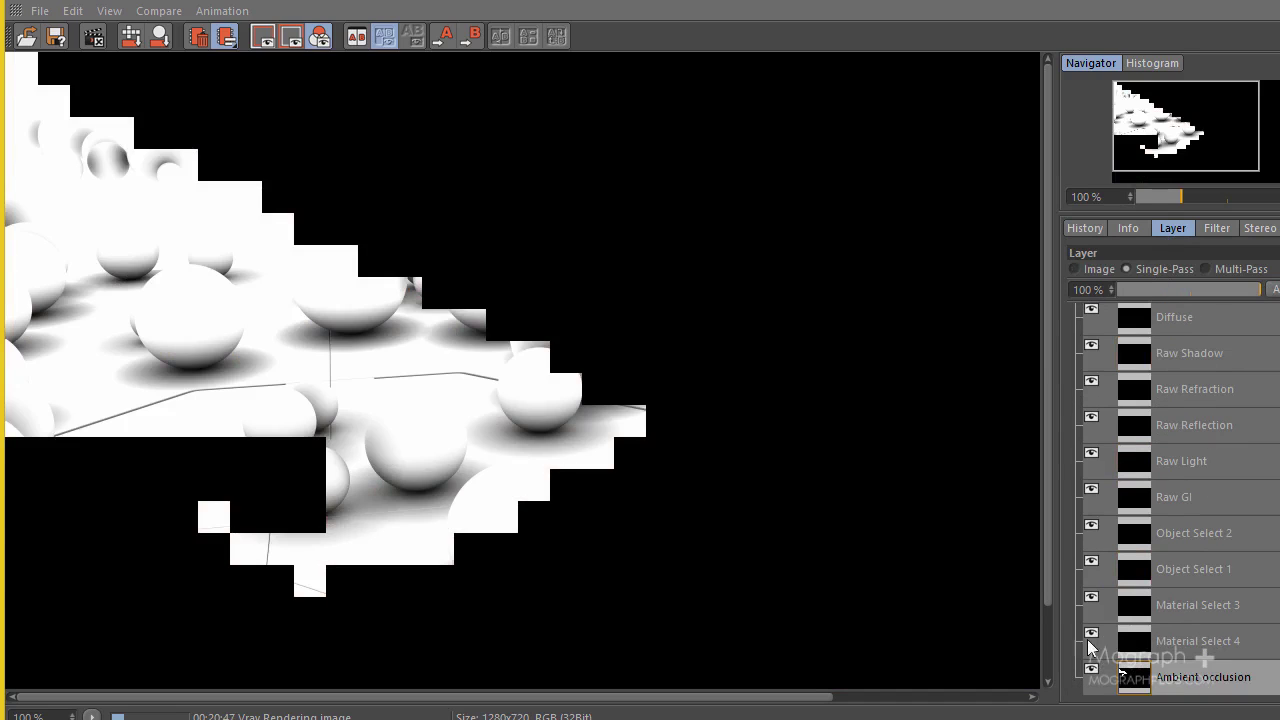
click(1084, 229)
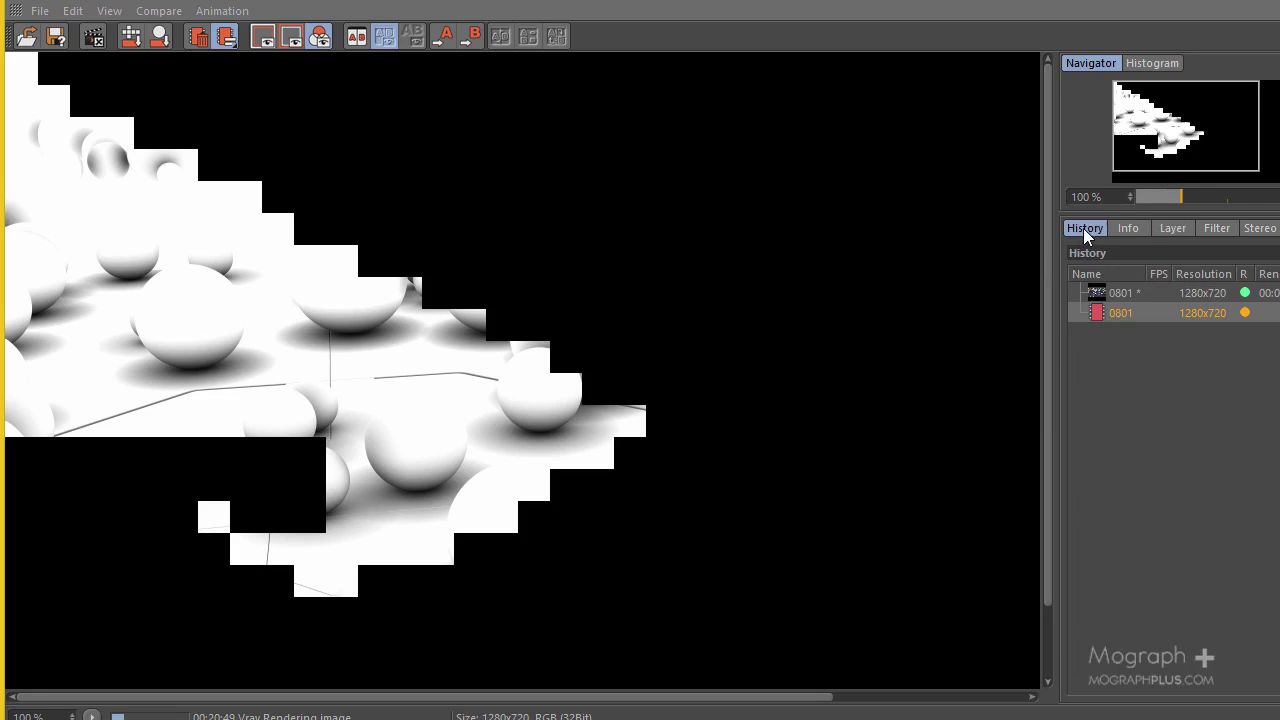
click(1117, 293)
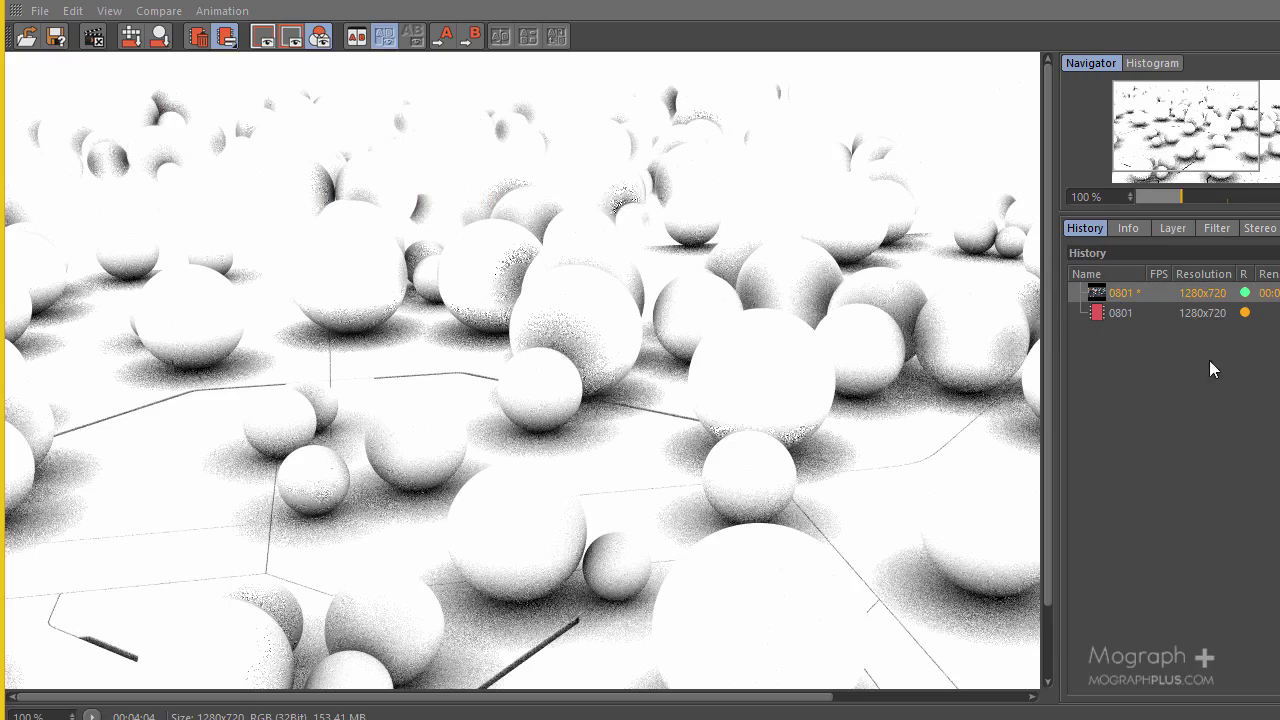
click(1136, 312)
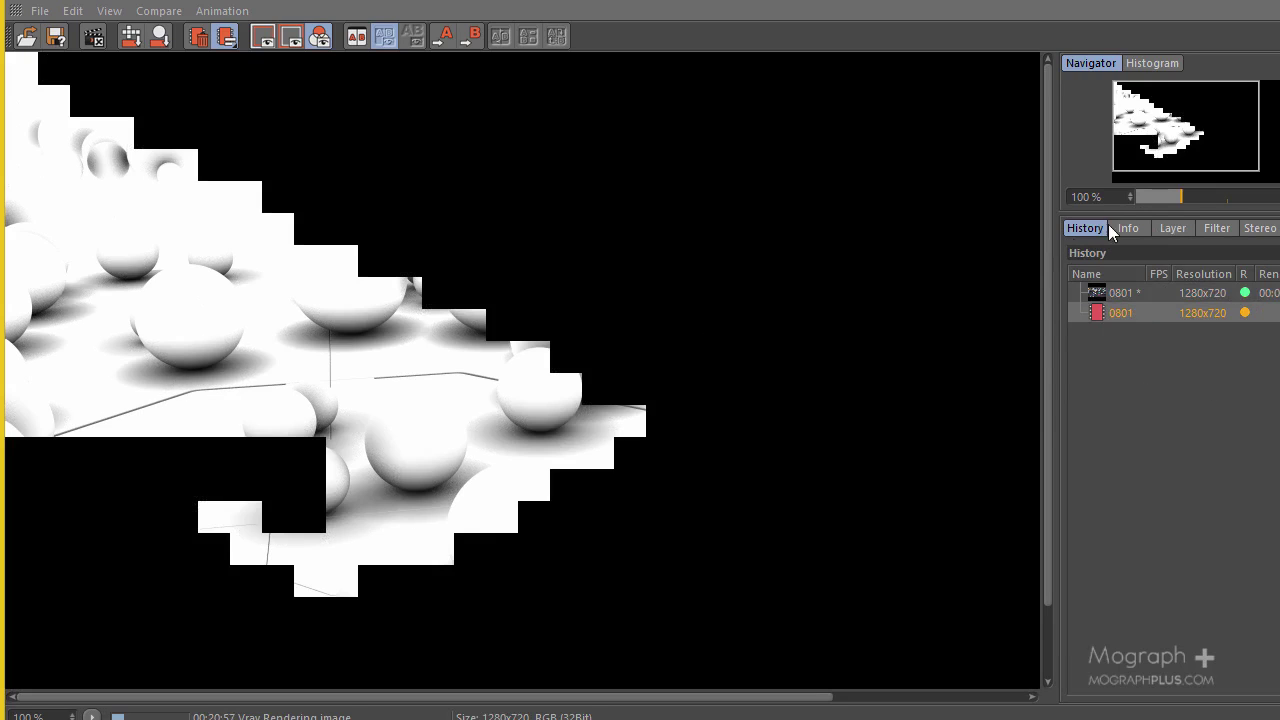
Step: Show the Shadow pass and compare it between the previous and the new render
click(1170, 229)
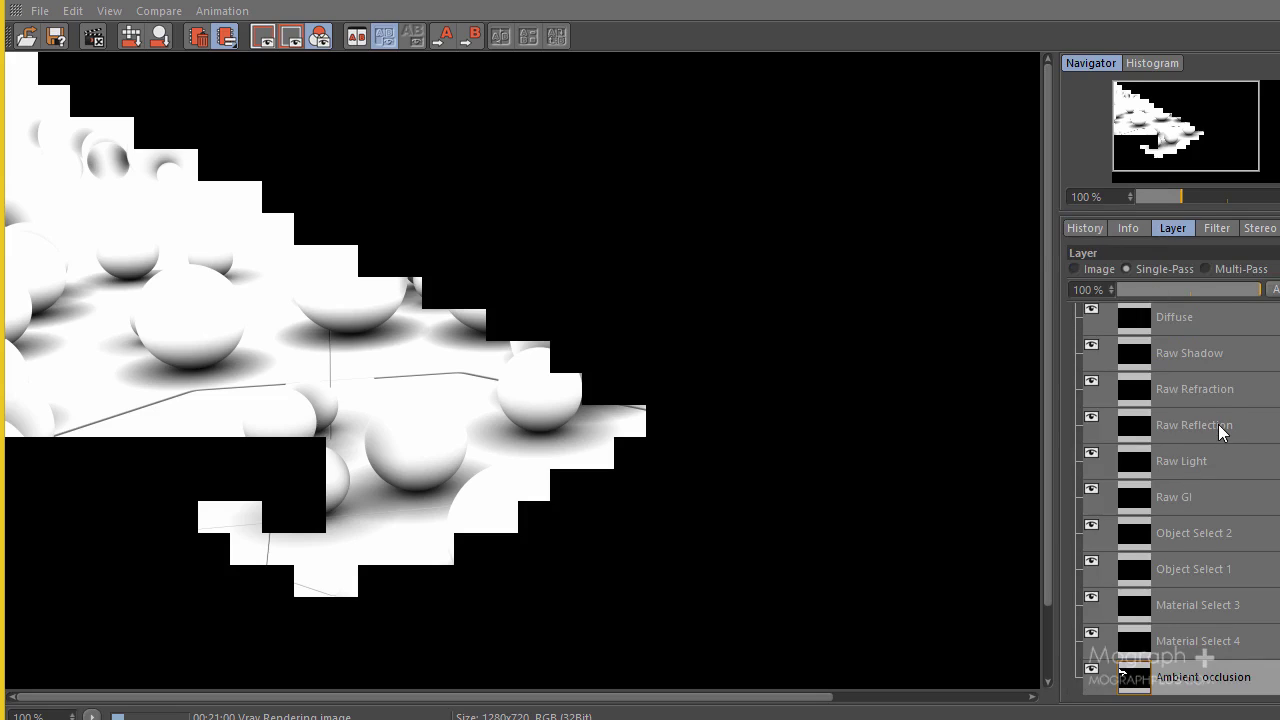
scroll(1218, 424, up, 3)
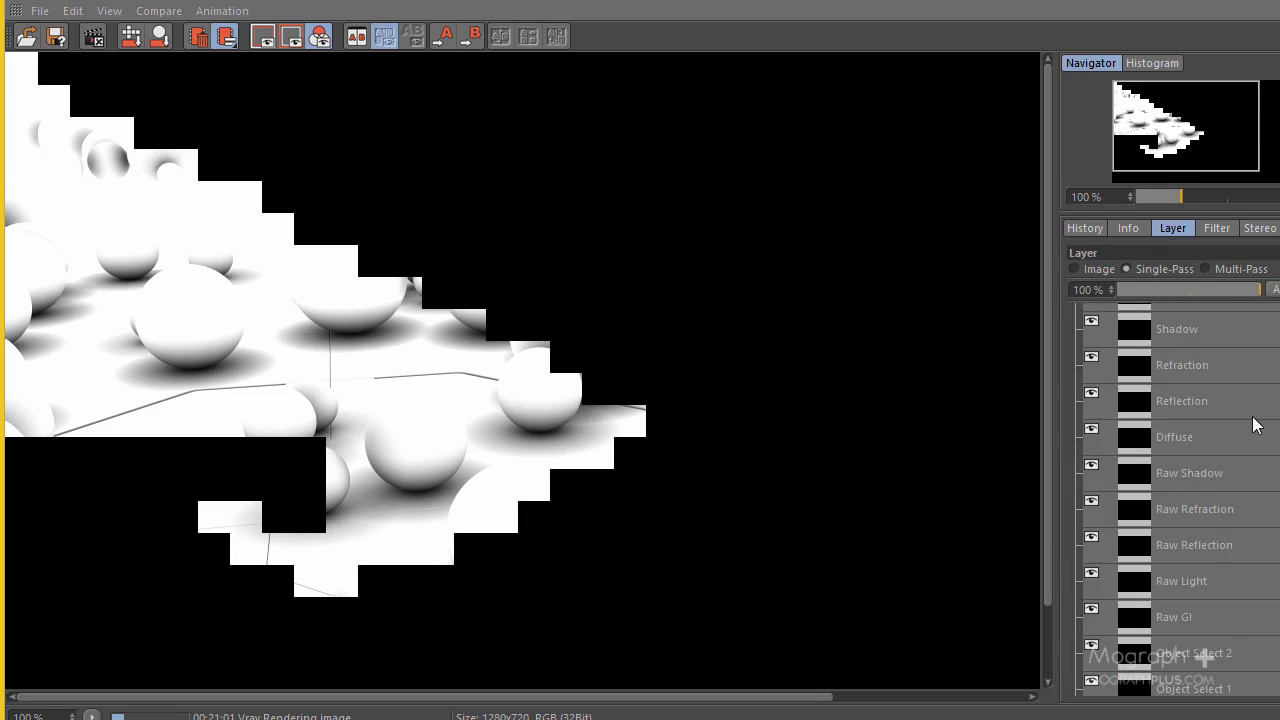
click(1189, 327)
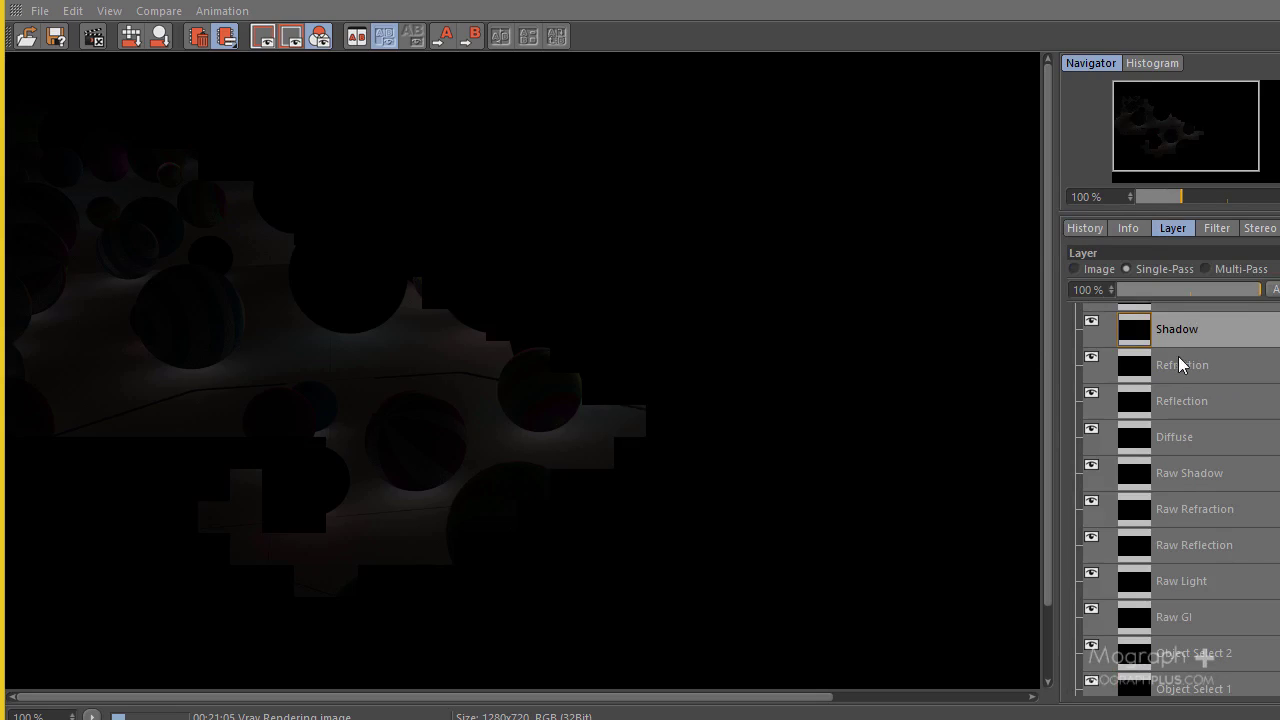
click(1081, 228)
click(1117, 292)
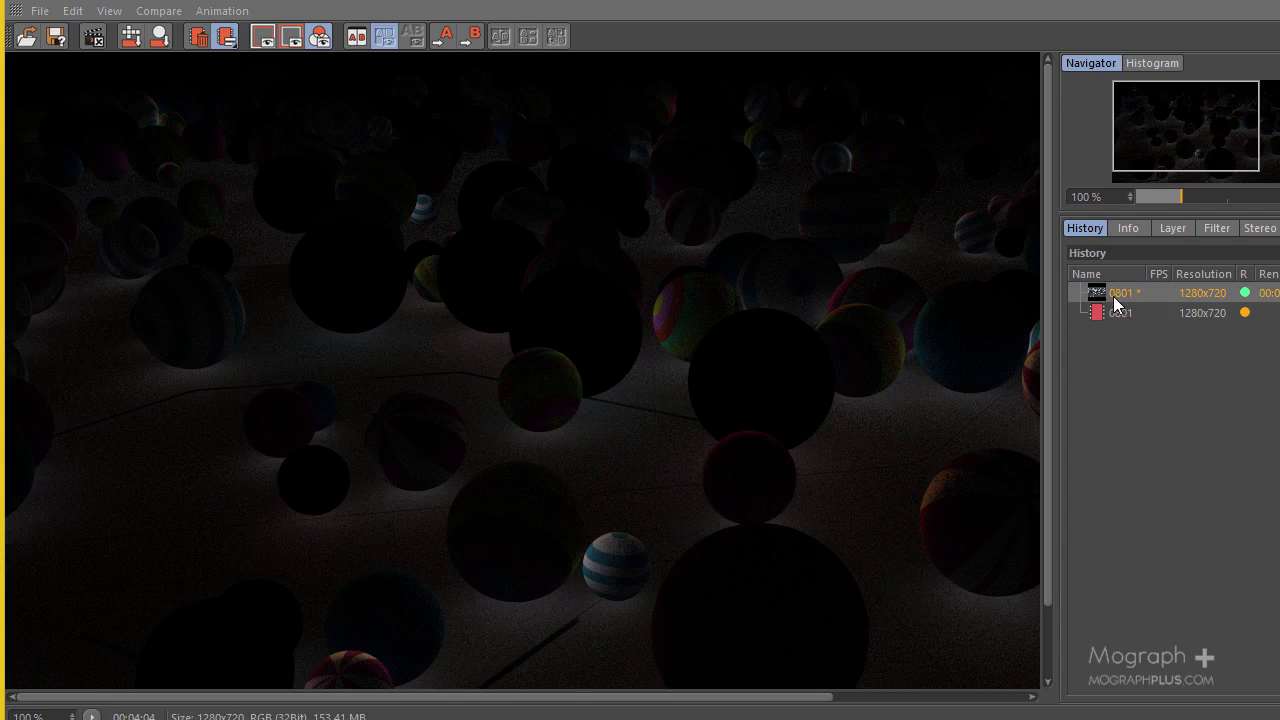
click(1116, 316)
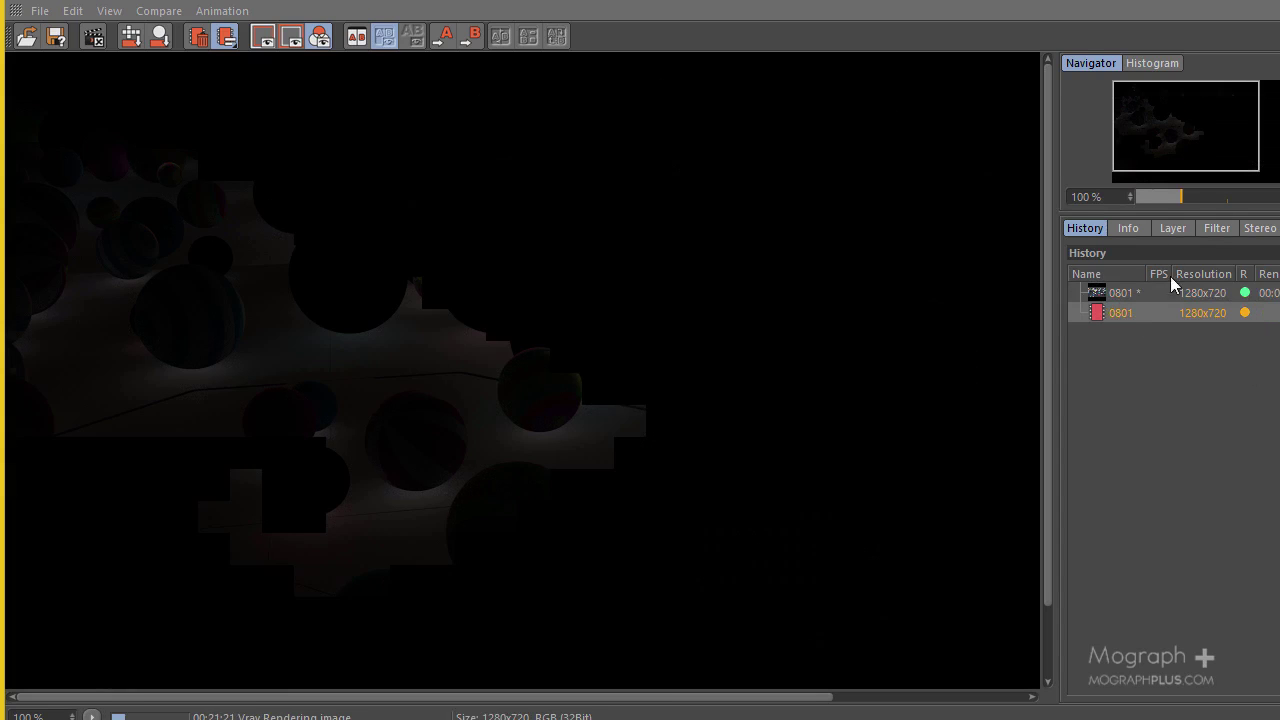
Step: Switch the layer display back to the full Image and examine the new render up close
click(1175, 228)
click(1076, 269)
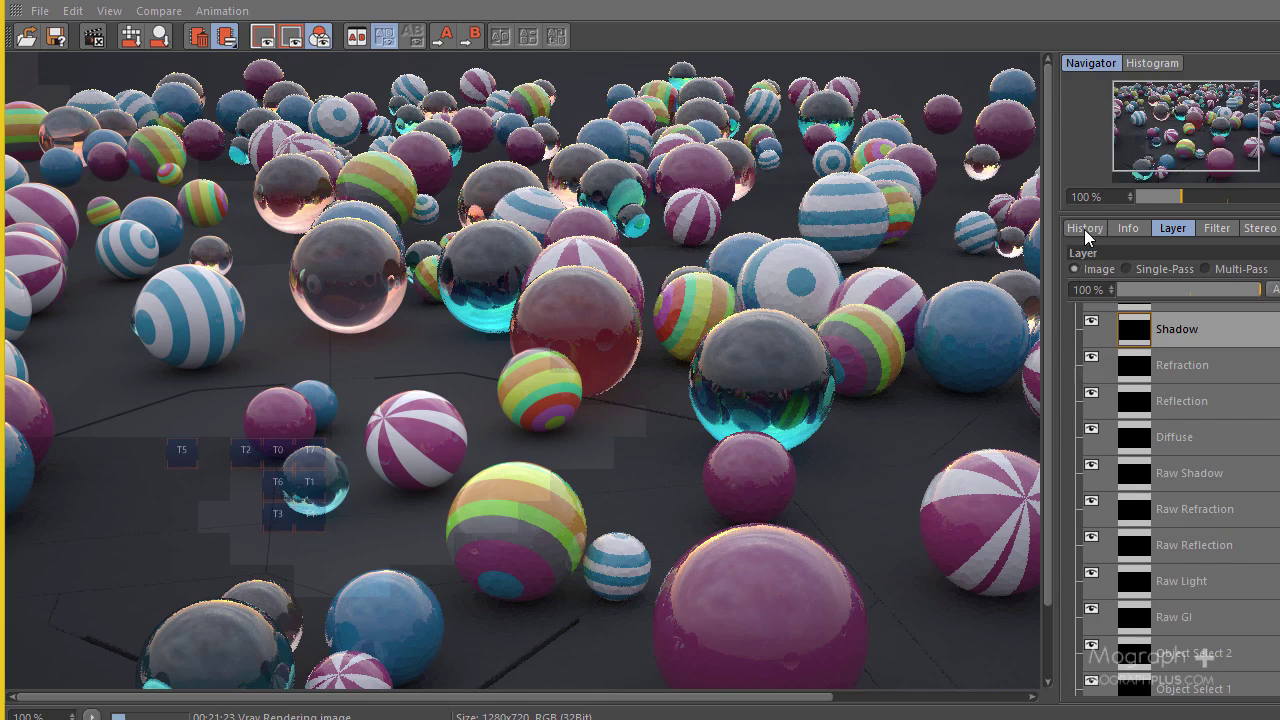
click(1084, 228)
scroll(480, 384, down, 1)
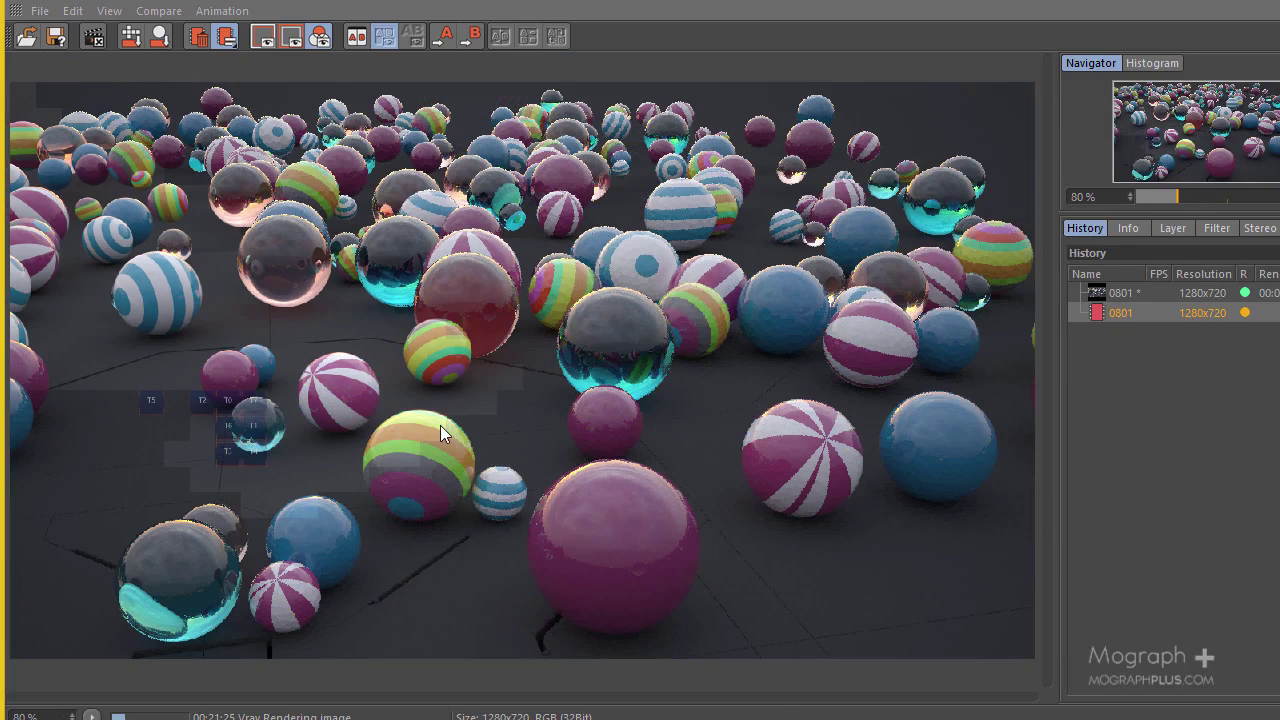
scroll(272, 440, up, 1)
drag(272, 440, 332, 498)
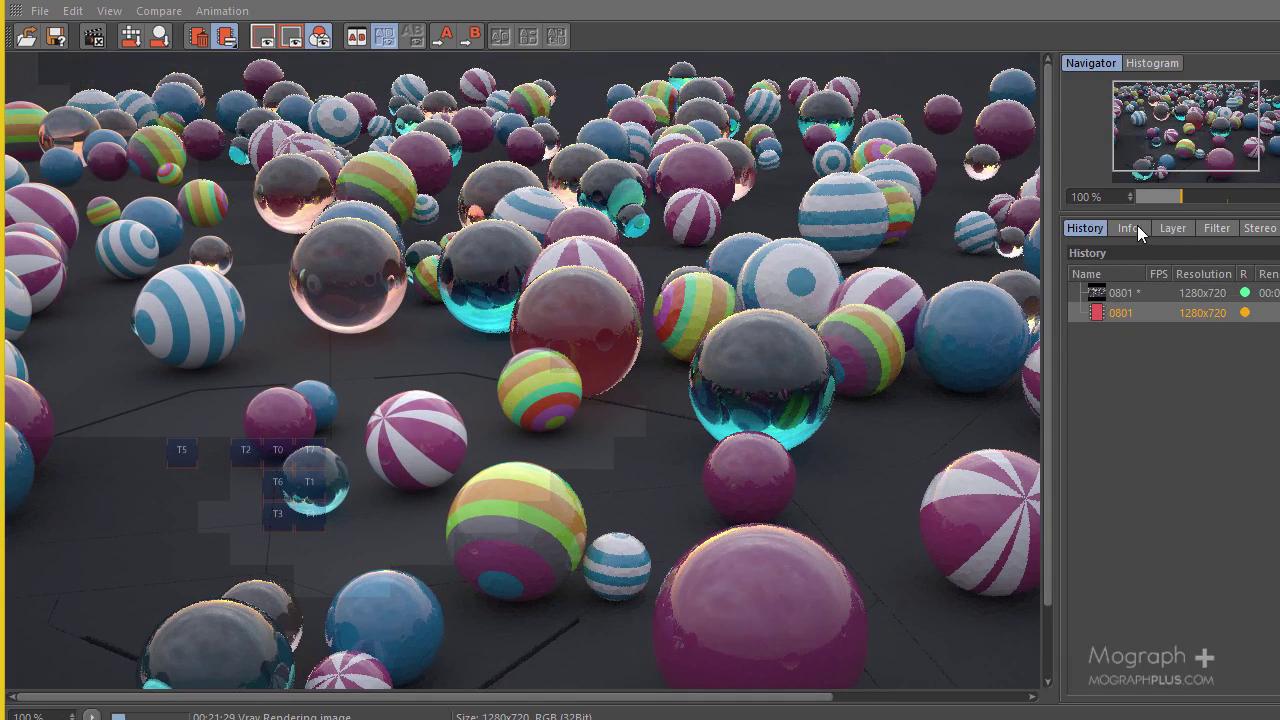
Step: Review the render's layer list and the Save settings, including the file paths for the regular image and the multi-pass image
click(1172, 229)
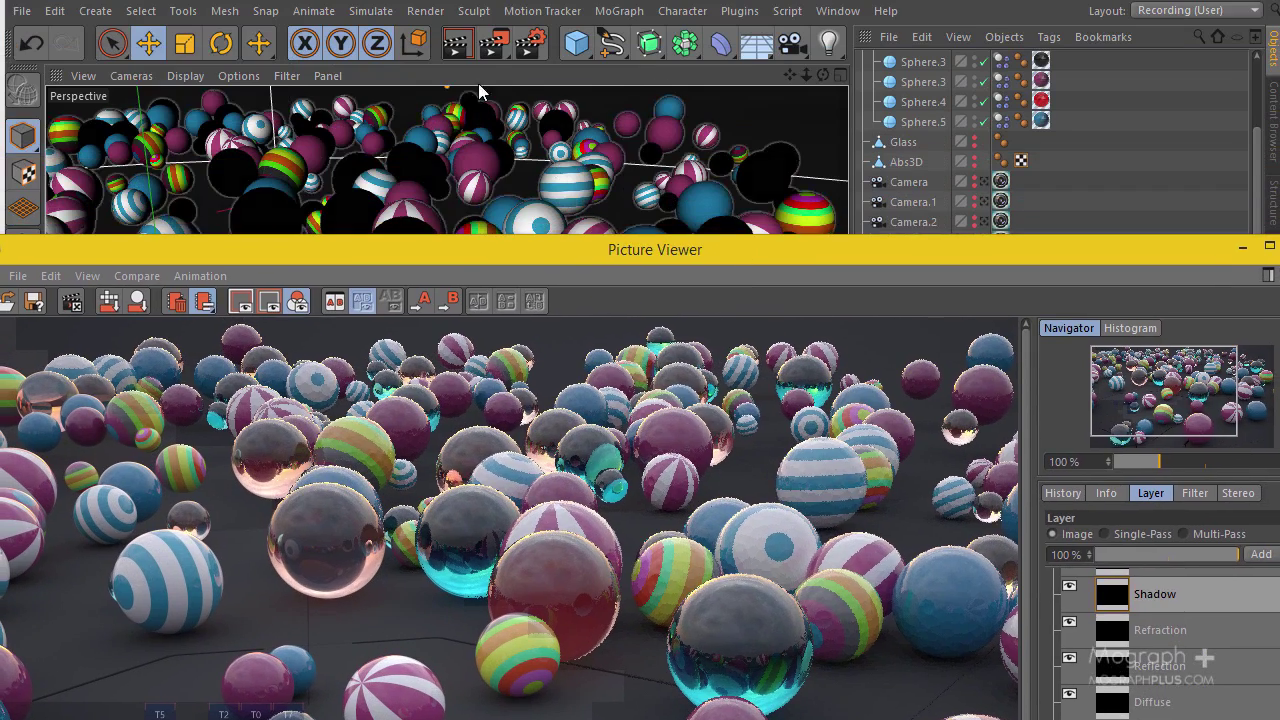
click(530, 43)
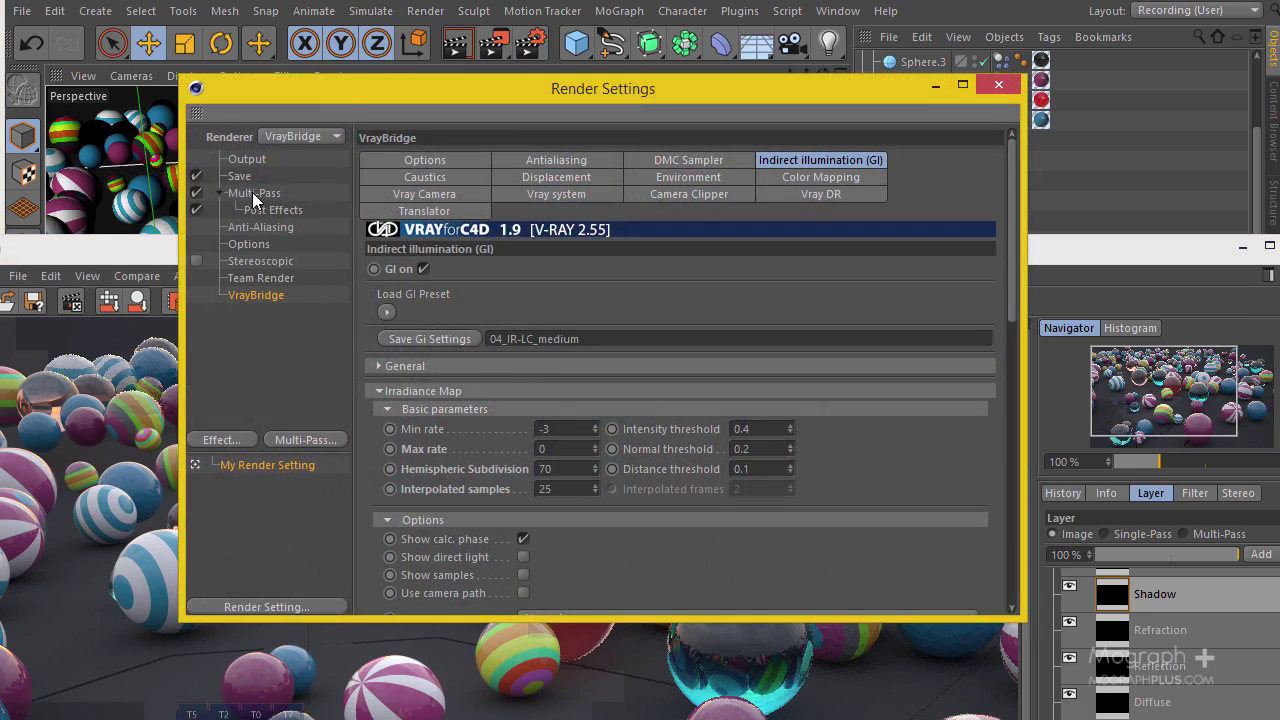
click(254, 193)
click(240, 176)
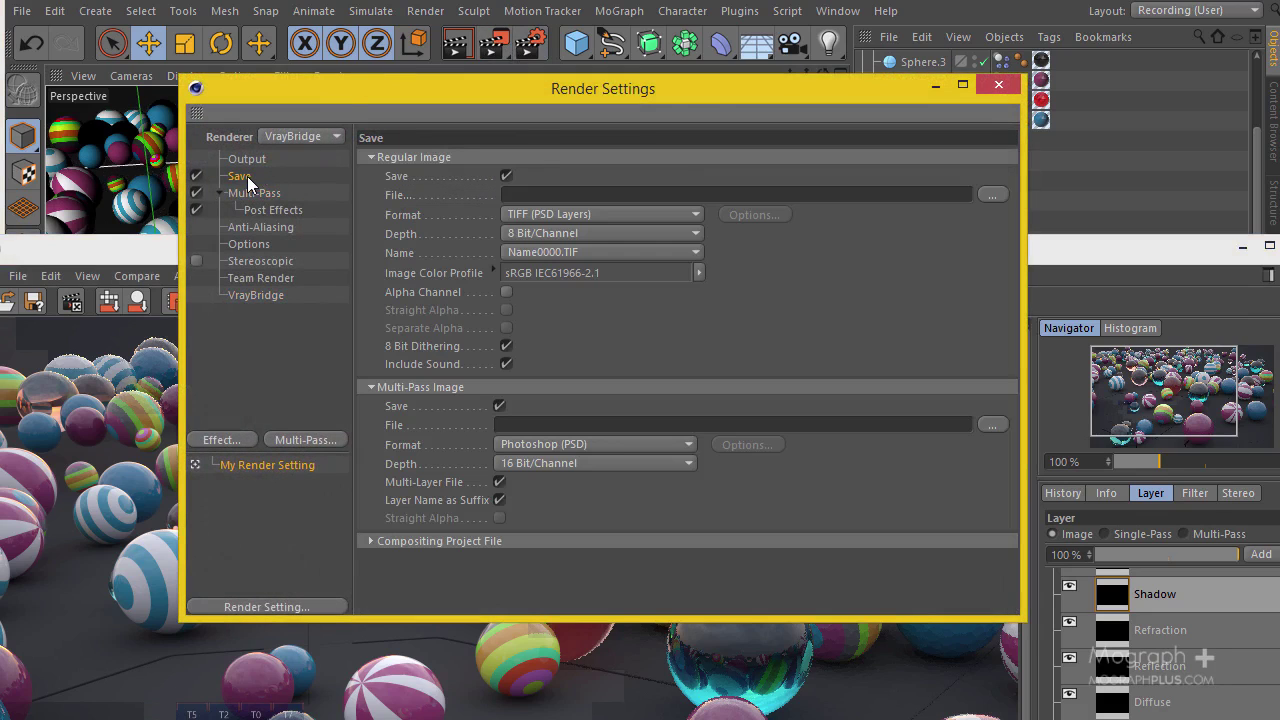
click(499, 405)
click(499, 405)
click(643, 194)
click(570, 425)
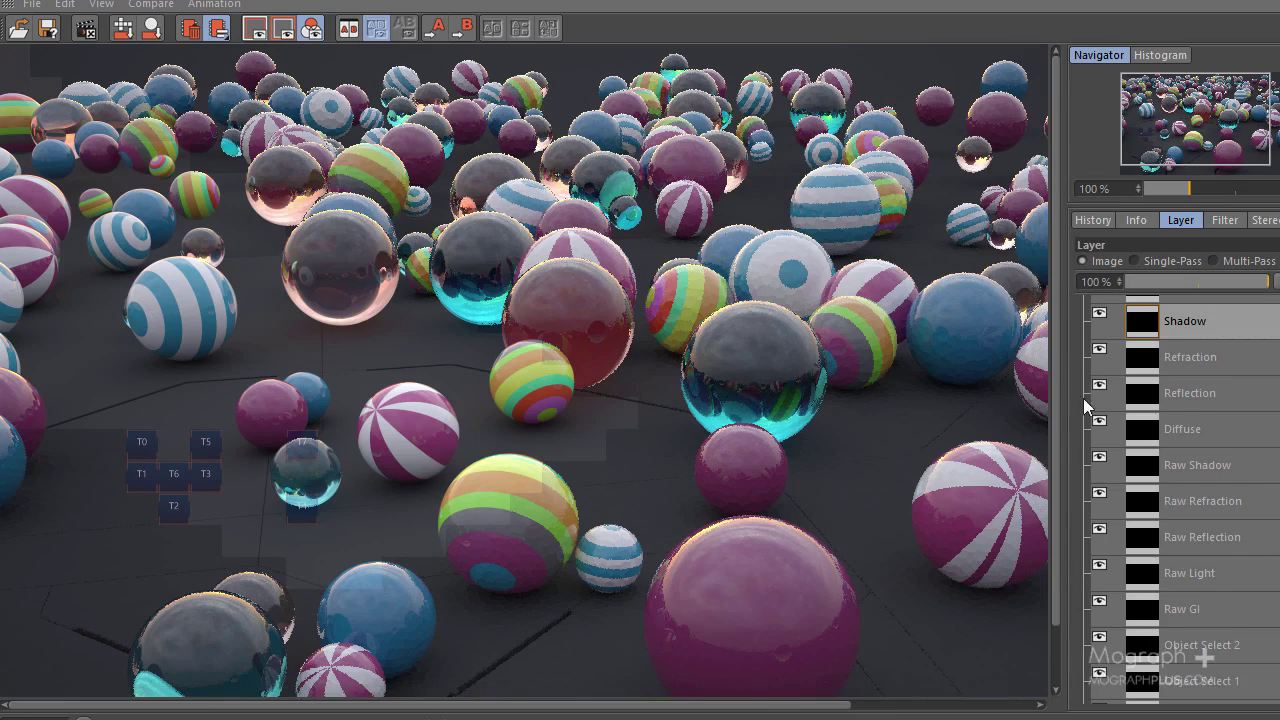
Step: Select the Refraction layer and view the whole render at 80 % zoom
click(1205, 360)
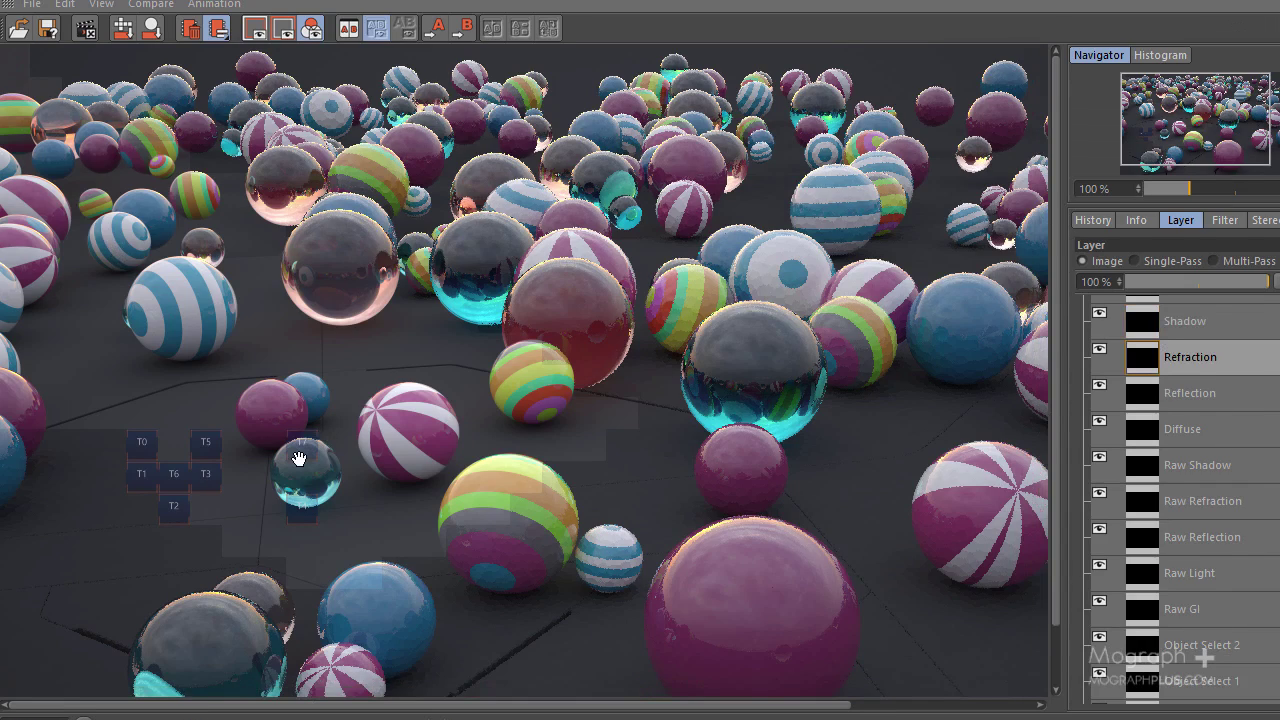
scroll(299, 459, down, 1)
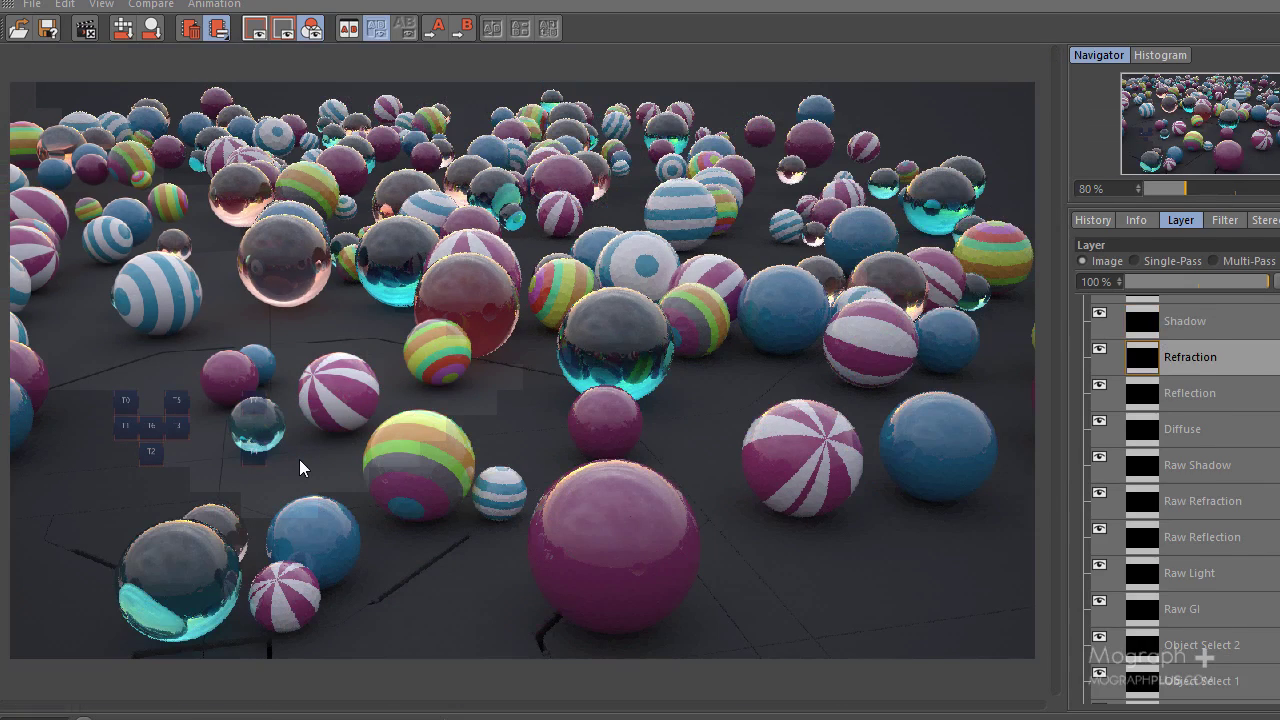